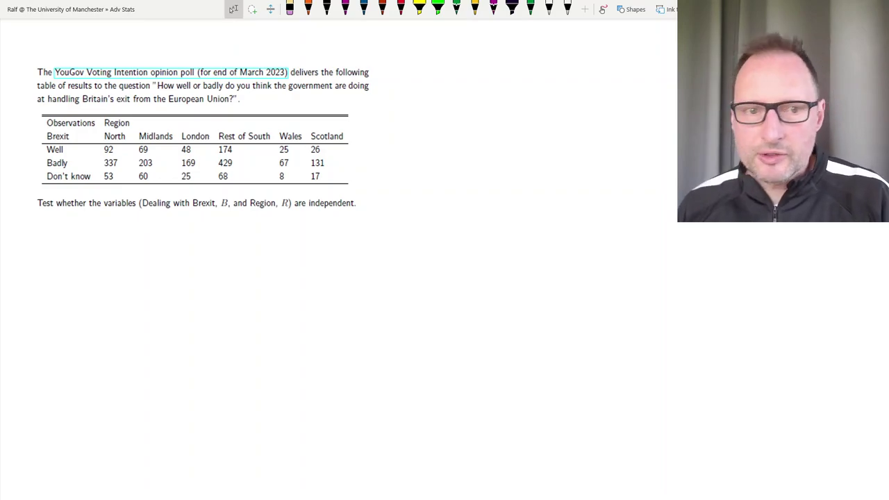
# - Enlarge the pasted question image with the Brexit-by-region table so it reads more easily
pyautogui.click(193, 175)
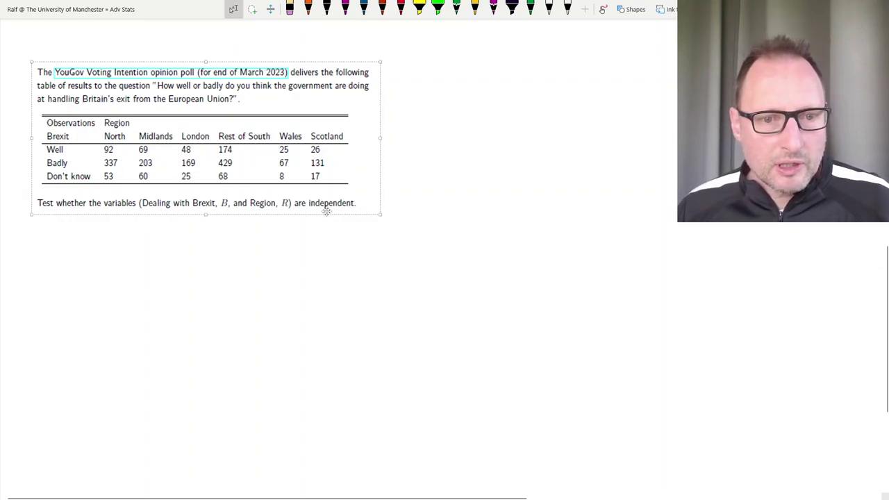
pyautogui.moveTo(376, 216); pyautogui.dragTo(441, 243)
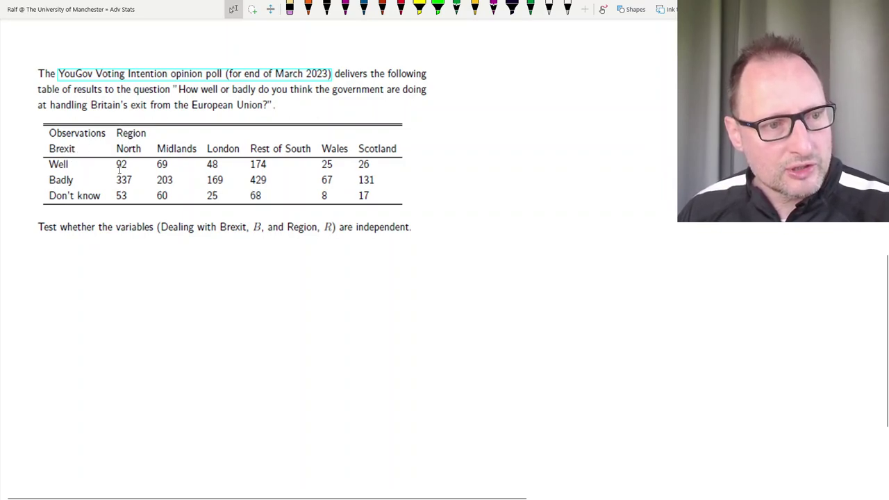
# - Highlight the Badly and Don't know answer labels in yellow
pyautogui.hotkey('ctrl', 'alt', 'd')
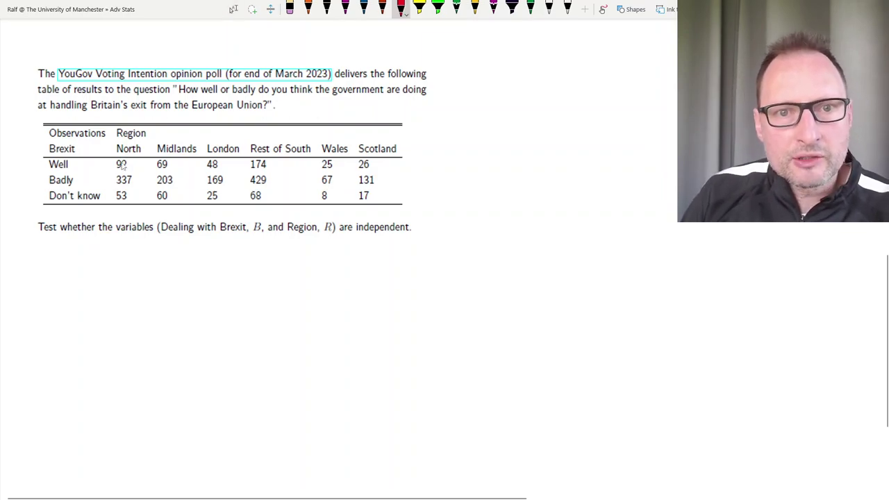
pyautogui.hotkey('ctrl', 'alt', 'd')
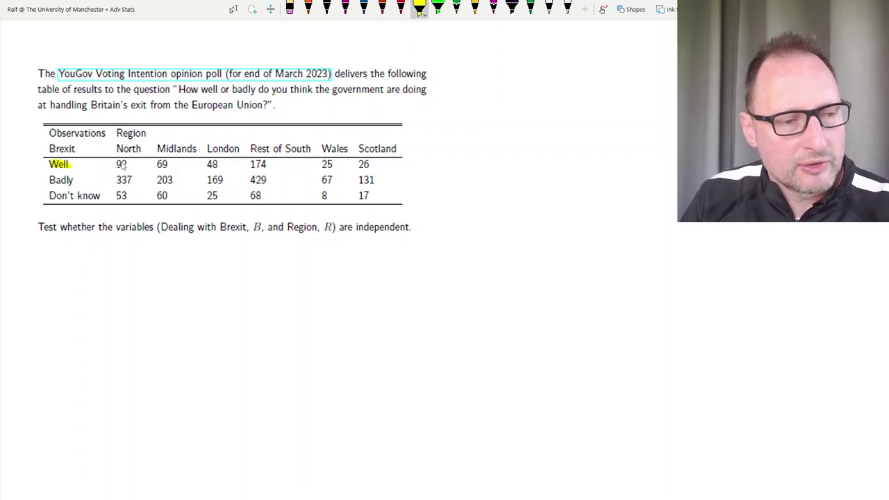
pyautogui.moveTo(50, 179); pyautogui.dragTo(73, 179)
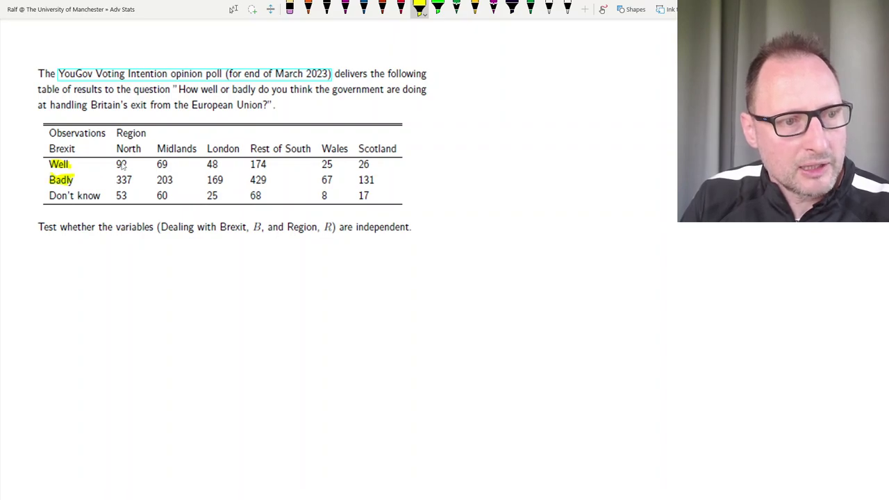
pyautogui.moveTo(50, 195); pyautogui.dragTo(100, 195)
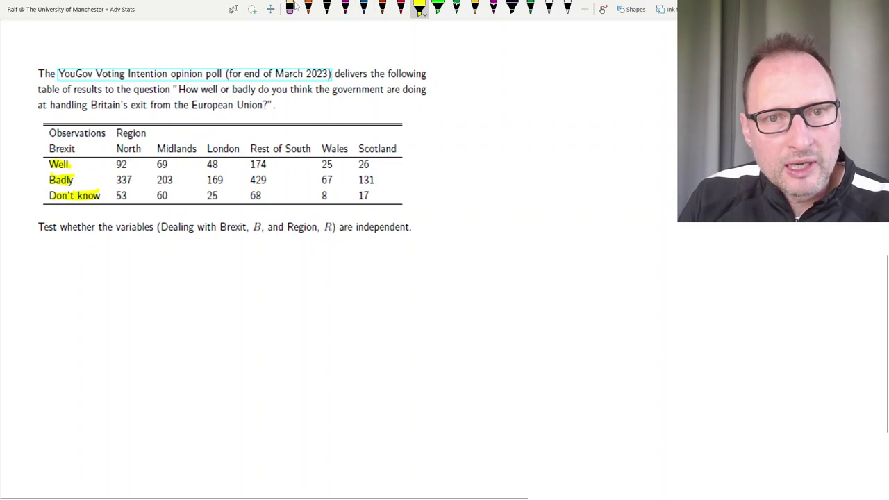
# - Highlight the North, Wales and London region headers in green
pyautogui.click(438, 7)
pyautogui.moveTo(117, 149)
pyautogui.mouseDown()
pyautogui.moveTo(306, 150)
pyautogui.moveTo(257, 148)
pyautogui.mouseUp()
pyautogui.moveTo(323, 146); pyautogui.dragTo(395, 148)
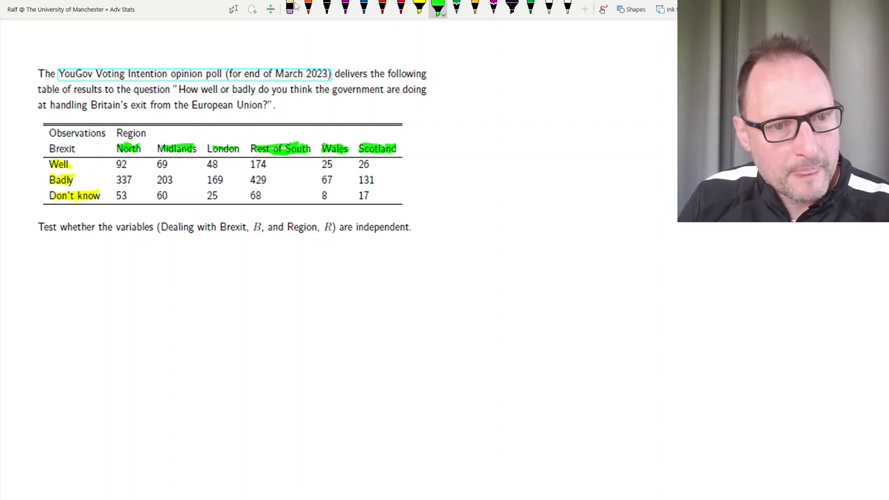
pyautogui.moveTo(211, 149)
pyautogui.mouseDown()
pyautogui.moveTo(220, 149)
pyautogui.moveTo(205, 149)
pyautogui.mouseUp()
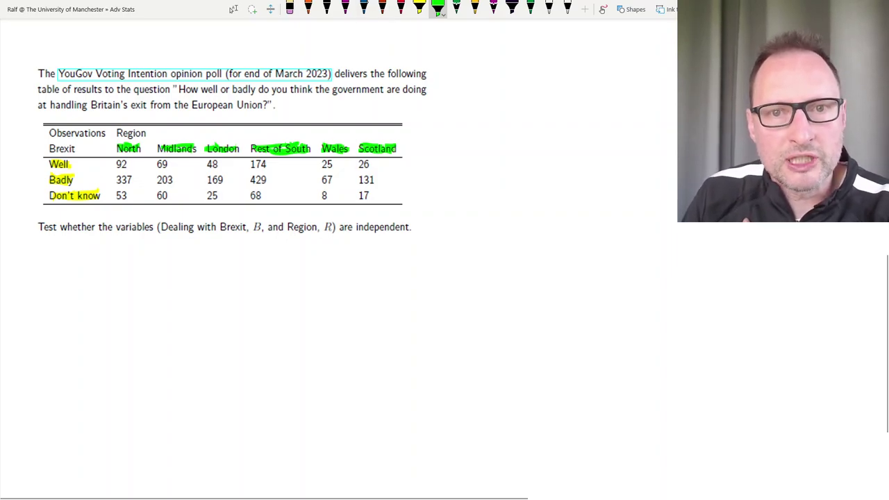
# - With a slightly thicker green pen, bracket North through Rest of South and label it 'England'
pyautogui.click(530, 9)
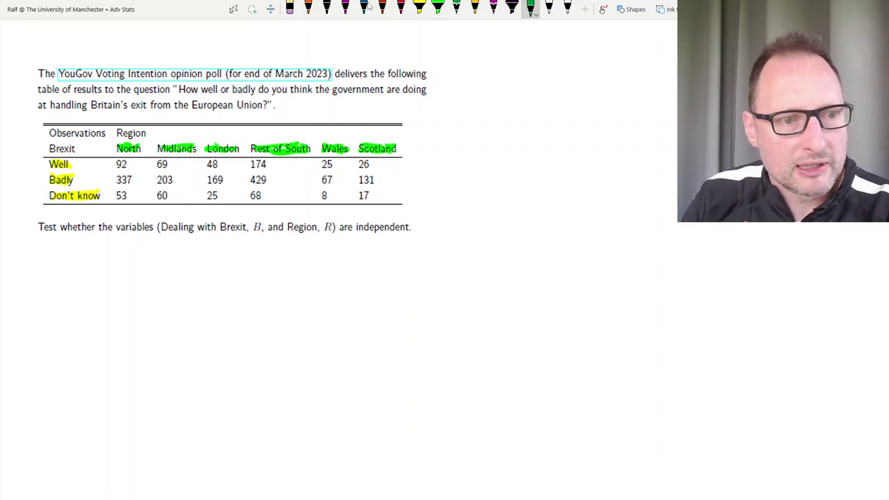
pyautogui.moveTo(138, 138); pyautogui.dragTo(298, 139)
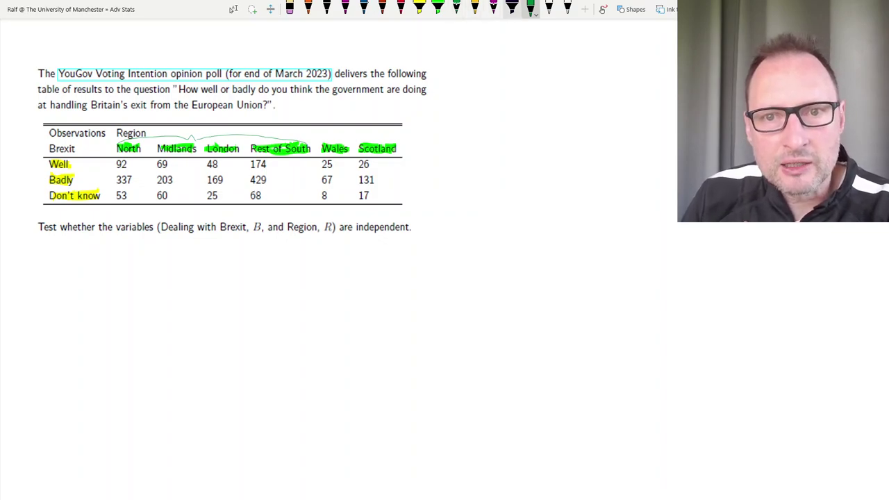
pyautogui.click(533, 10)
pyautogui.click(554, 48)
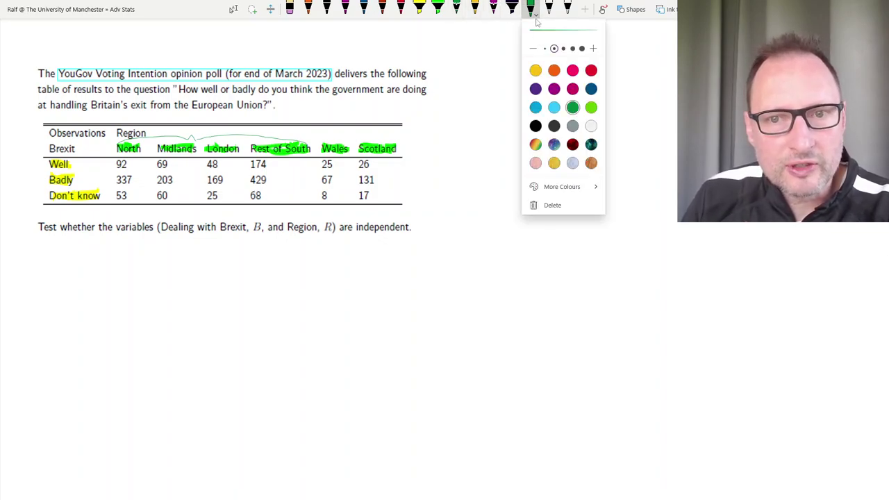
pyautogui.click(520, 55)
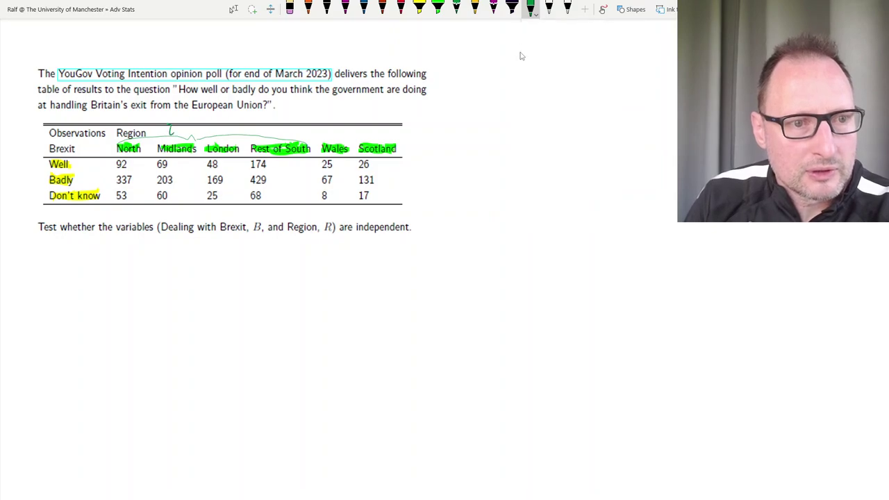
pyautogui.moveTo(174, 133); pyautogui.dragTo(215, 134)
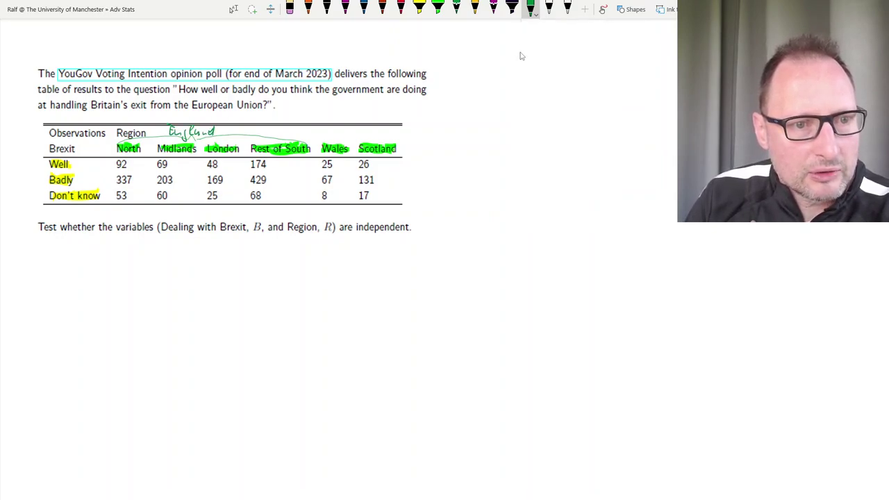
# - Underline the variables and 'Region, R', write R above Region and B beside the rows, and begin H0
pyautogui.moveTo(99, 234); pyautogui.dragTo(254, 234)
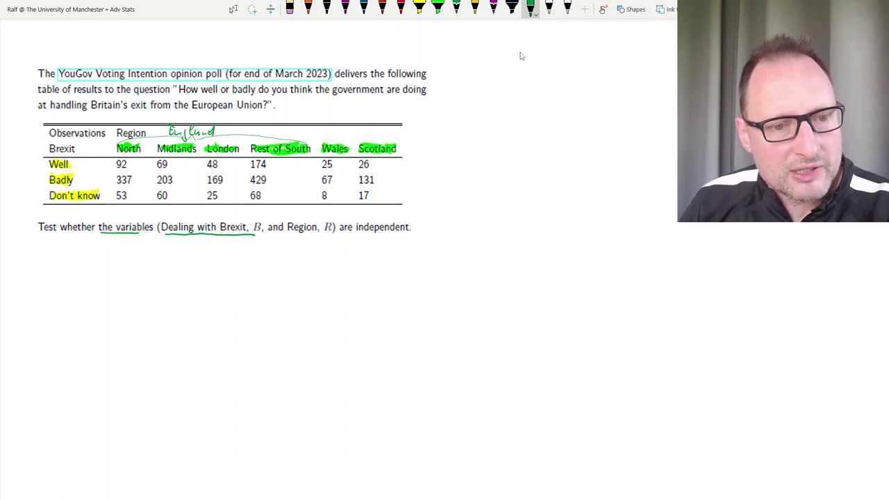
pyautogui.moveTo(289, 236); pyautogui.dragTo(339, 237)
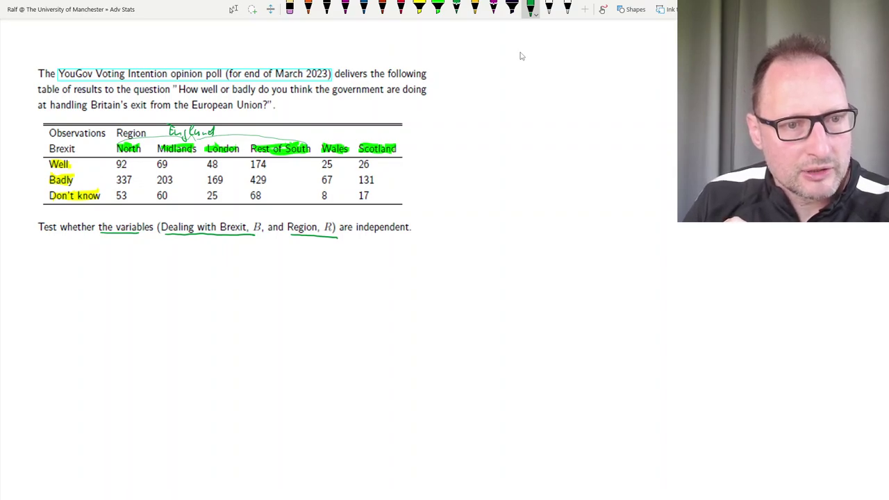
pyautogui.moveTo(129, 127)
pyautogui.mouseDown()
pyautogui.moveTo(129, 114)
pyautogui.moveTo(130, 122)
pyautogui.mouseUp()
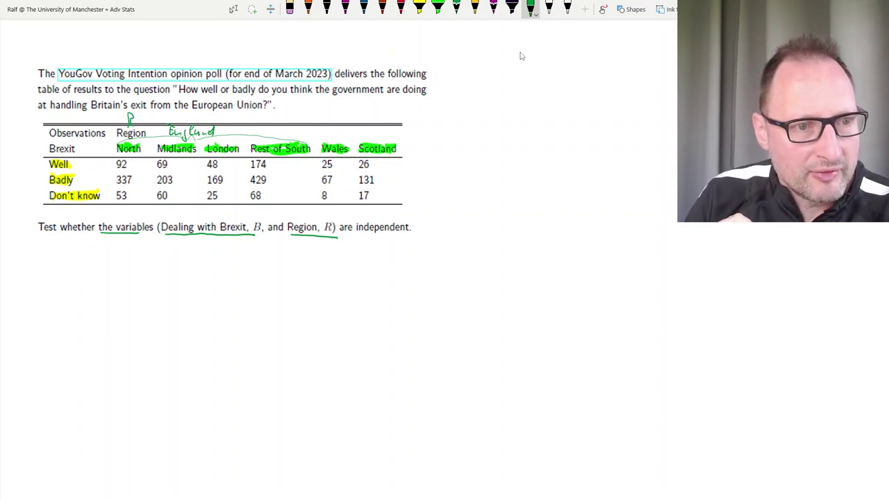
pyautogui.moveTo(31, 166); pyautogui.dragTo(31, 181)
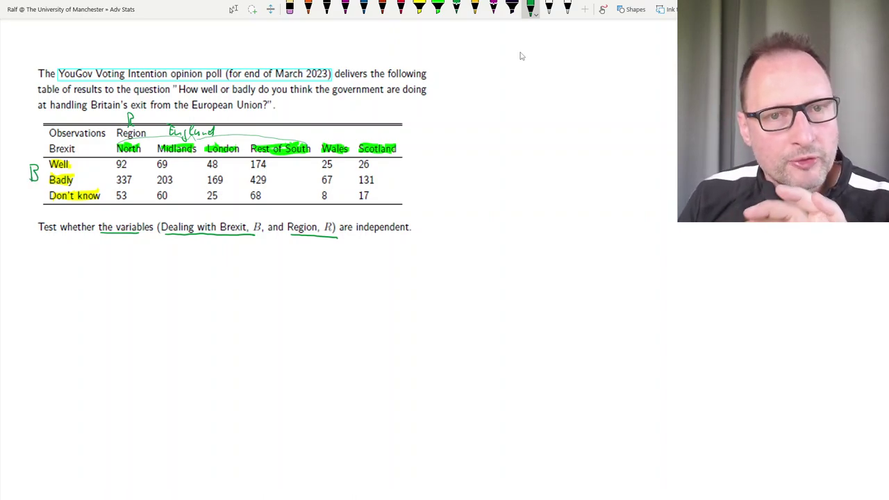
pyautogui.moveTo(63, 263)
pyautogui.mouseDown()
pyautogui.moveTo(63, 279)
pyautogui.moveTo(67, 271)
pyautogui.mouseUp()
pyautogui.moveTo(76, 269)
pyautogui.mouseDown()
pyautogui.moveTo(109, 278)
pyautogui.moveTo(152, 263)
pyautogui.moveTo(173, 273)
pyautogui.moveTo(254, 278)
pyautogui.moveTo(287, 260)
pyautogui.moveTo(295, 272)
pyautogui.moveTo(301, 261)
pyautogui.mouseUp()
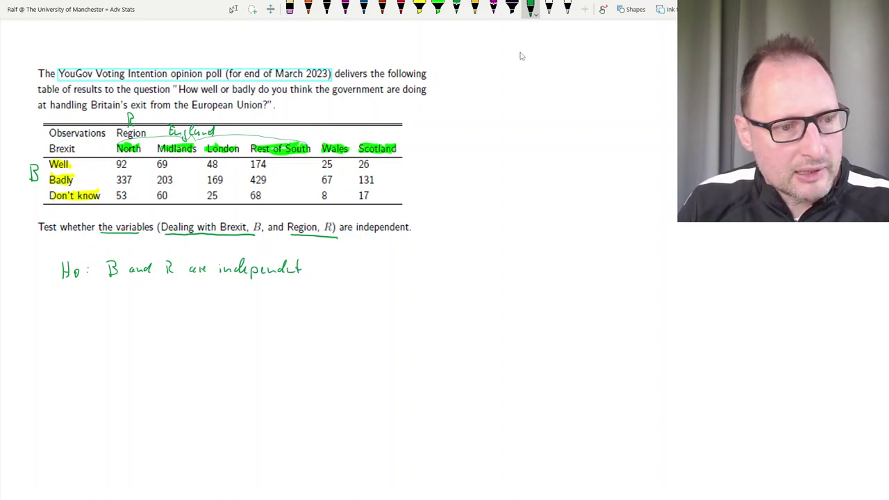
# - Handwrite 'H1: B and R are dependent' on the line below the null hypothesis
pyautogui.moveTo(61, 289); pyautogui.dragTo(62, 303)
pyautogui.moveTo(67, 290)
pyautogui.mouseDown()
pyautogui.moveTo(77, 307)
pyautogui.moveTo(143, 294)
pyautogui.mouseUp()
pyautogui.moveTo(146, 295)
pyautogui.mouseDown()
pyautogui.moveTo(154, 286)
pyautogui.moveTo(168, 300)
pyautogui.mouseUp()
pyautogui.moveTo(168, 288)
pyautogui.mouseDown()
pyautogui.moveTo(174, 300)
pyautogui.moveTo(224, 283)
pyautogui.moveTo(232, 301)
pyautogui.mouseUp()
pyautogui.moveTo(232, 291); pyautogui.dragTo(261, 297)
pyautogui.moveTo(268, 282)
pyautogui.mouseDown()
pyautogui.moveTo(270, 298)
pyautogui.moveTo(292, 298)
pyautogui.mouseUp()
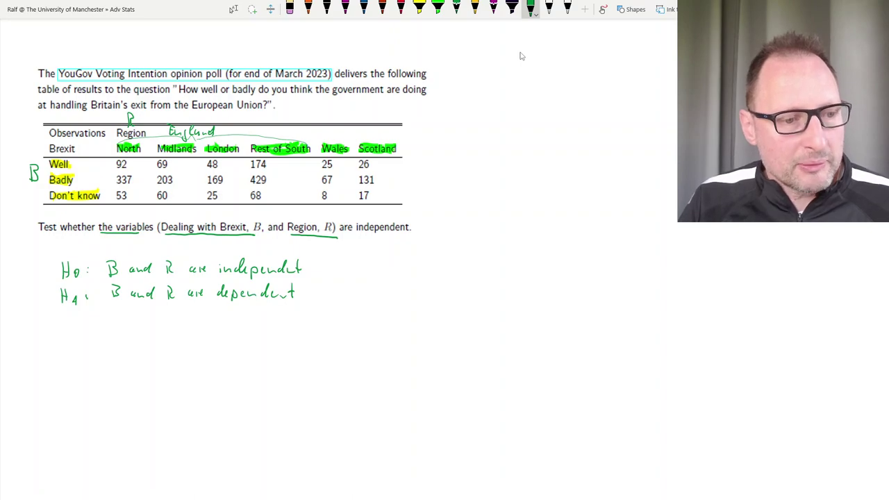
# - Write 'C² =' and erase the misplaced fraction bar after it
pyautogui.moveTo(97, 333)
pyautogui.mouseDown()
pyautogui.moveTo(97, 347)
pyautogui.moveTo(105, 337)
pyautogui.mouseUp()
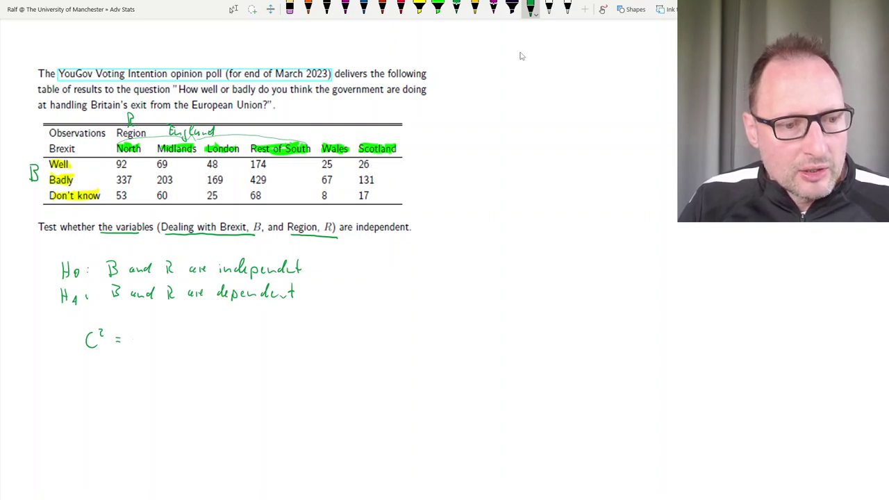
pyautogui.moveTo(133, 339); pyautogui.dragTo(167, 339)
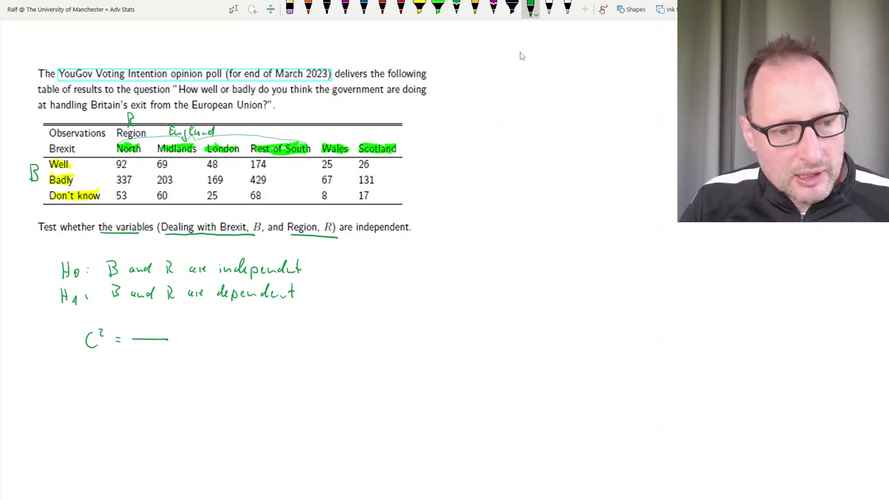
pyautogui.click(289, 8)
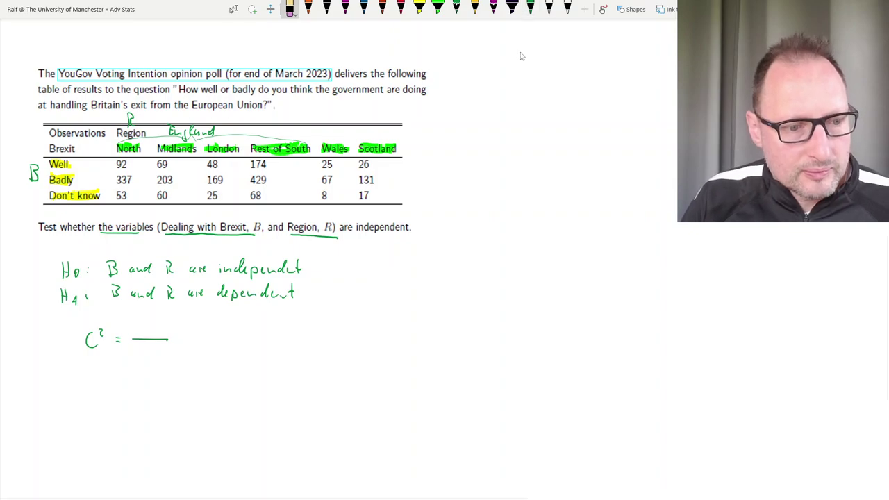
pyautogui.moveTo(139, 338); pyautogui.dragTo(160, 340)
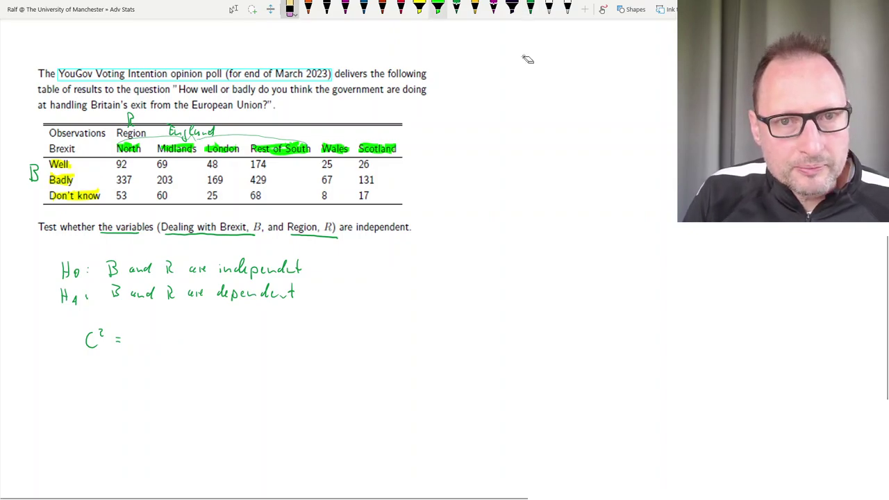
pyautogui.click(530, 8)
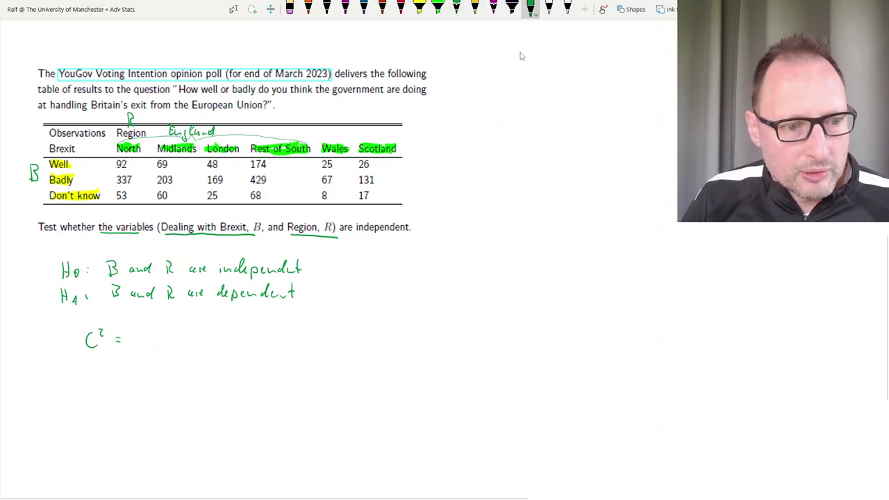
# - Write Σ (Eij − Oij)² / Eij in green after the equals sign
pyautogui.moveTo(137, 331)
pyautogui.mouseDown()
pyautogui.moveTo(147, 330)
pyautogui.moveTo(151, 350)
pyautogui.mouseUp()
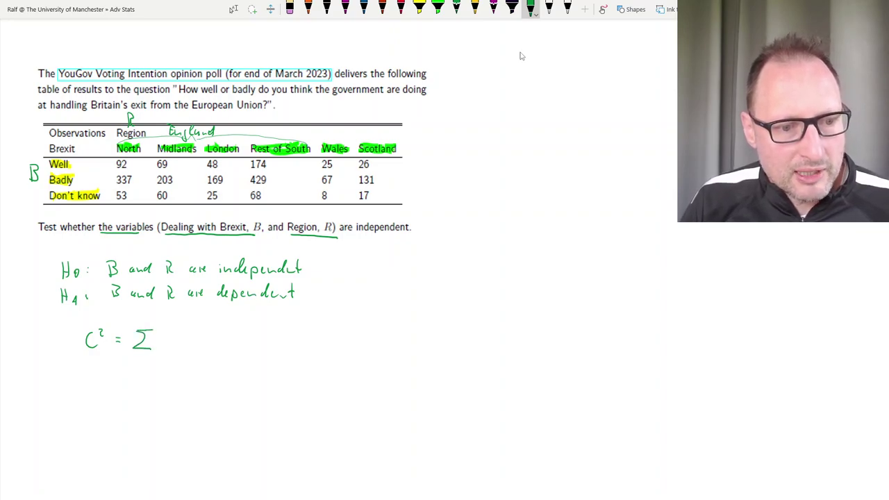
pyautogui.moveTo(194, 339); pyautogui.dragTo(273, 340)
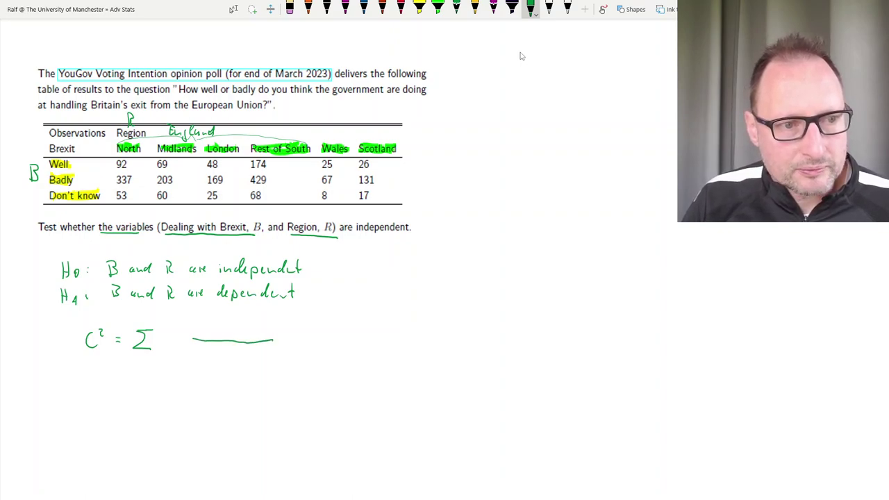
pyautogui.moveTo(203, 326)
pyautogui.mouseDown()
pyautogui.moveTo(218, 341)
pyautogui.moveTo(250, 325)
pyautogui.moveTo(263, 343)
pyautogui.mouseUp()
pyautogui.moveTo(200, 319); pyautogui.dragTo(199, 334)
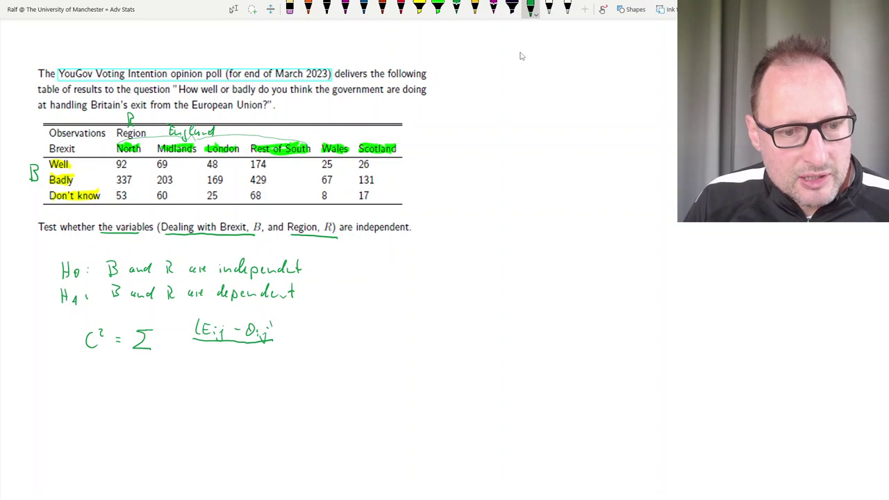
pyautogui.moveTo(272, 322); pyautogui.dragTo(271, 337)
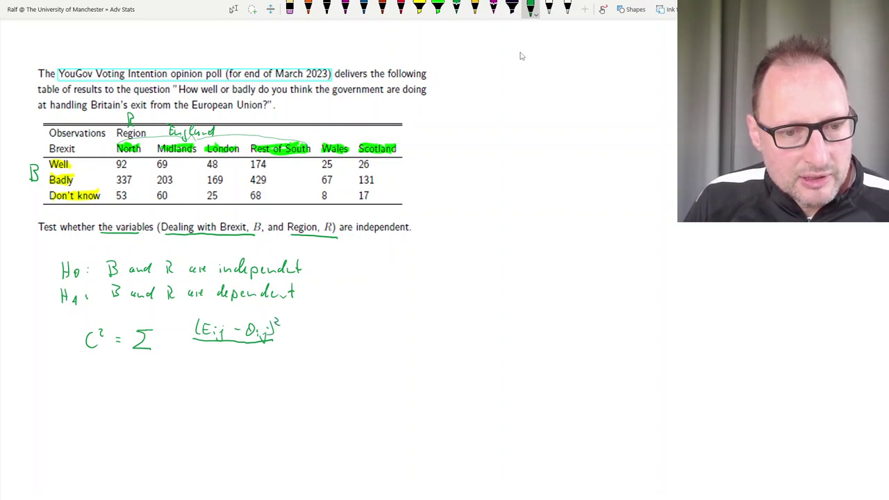
pyautogui.moveTo(226, 351); pyautogui.dragTo(234, 369)
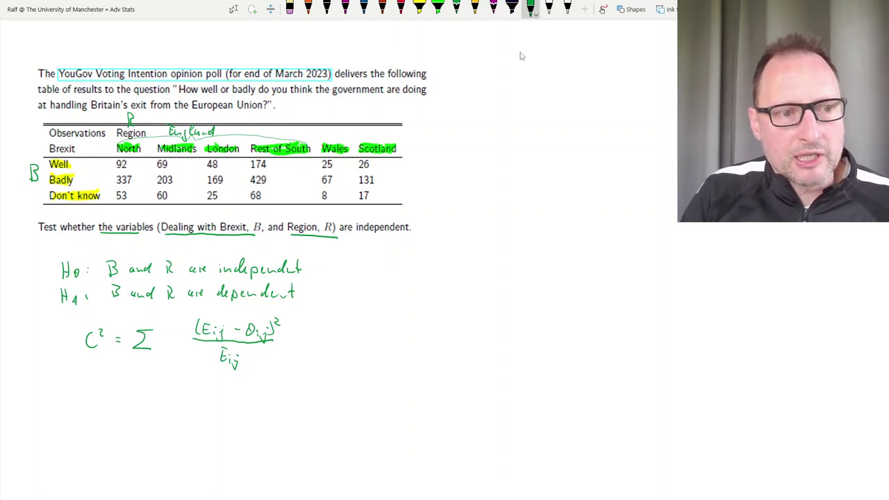
# - Label the table's observed counts O_ij in green beside the table
pyautogui.click(419, 9)
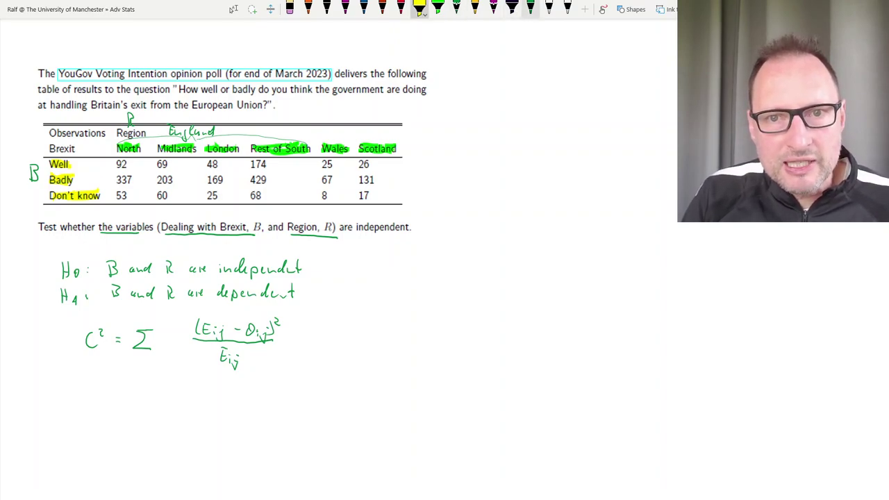
pyautogui.click(530, 8)
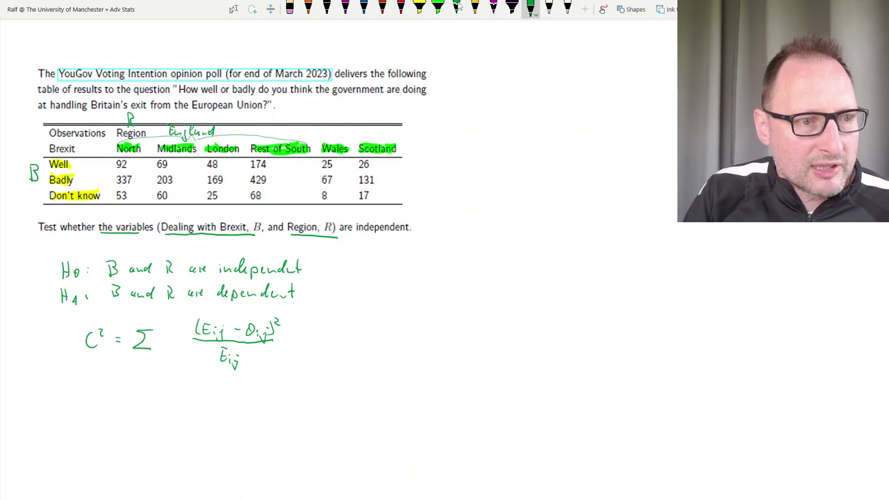
pyautogui.moveTo(29, 127); pyautogui.dragTo(32, 144)
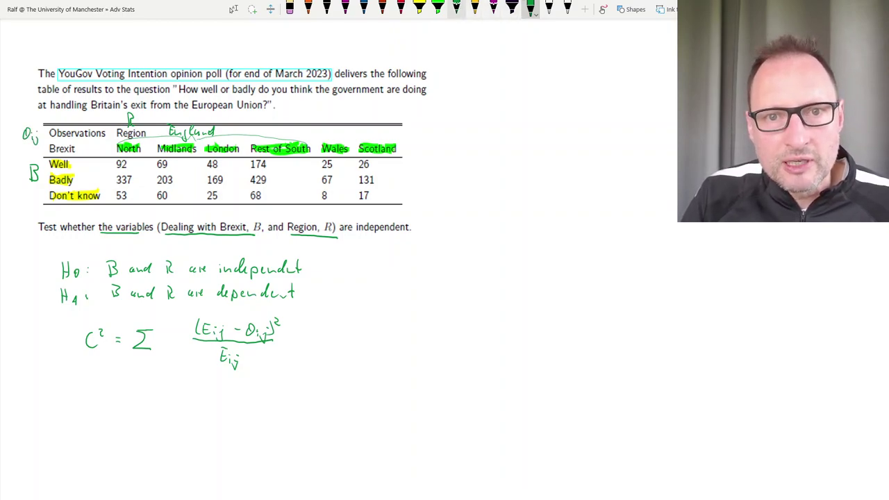
# - Highlight O_ij in the formula numerator and the O_ij table label in yellow
pyautogui.click(419, 8)
pyautogui.moveTo(245, 332)
pyautogui.mouseDown()
pyautogui.moveTo(264, 325)
pyautogui.moveTo(270, 341)
pyautogui.mouseUp()
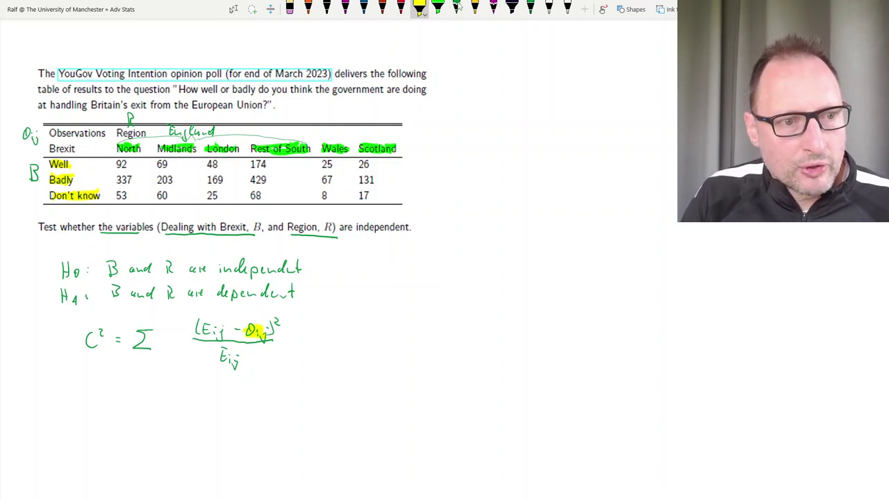
pyautogui.moveTo(23, 128)
pyautogui.mouseDown()
pyautogui.moveTo(37, 135)
pyautogui.moveTo(32, 141)
pyautogui.mouseUp()
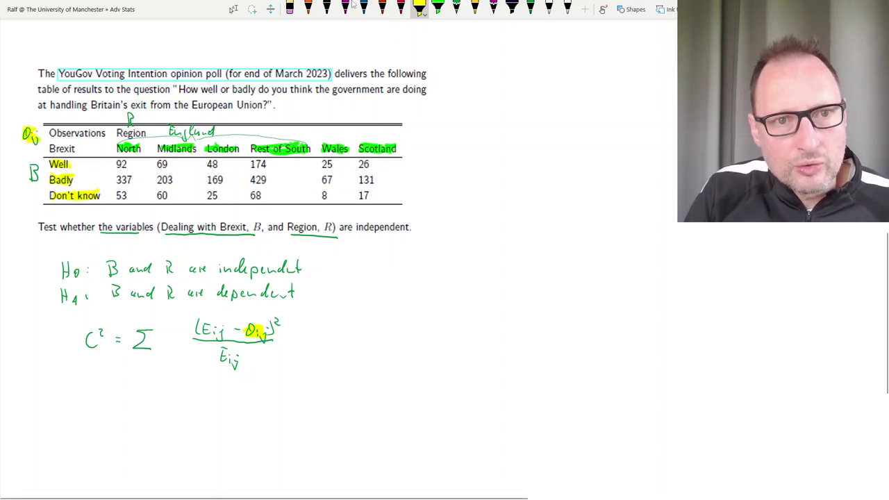
# - Remove the yellow highlights from the Brexit answer row labels
pyautogui.click(288, 7)
pyautogui.hotkey('ctrl', 'z')
pyautogui.hotkey('ctrl', 'z')
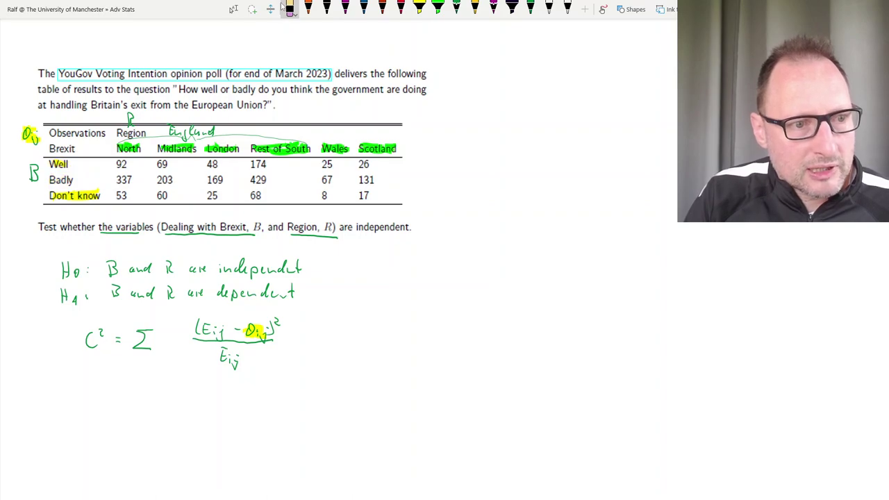
pyautogui.hotkey('ctrl', 'z')
pyautogui.hotkey('ctrl', 'z')
pyautogui.hotkey('ctrl', 'z')
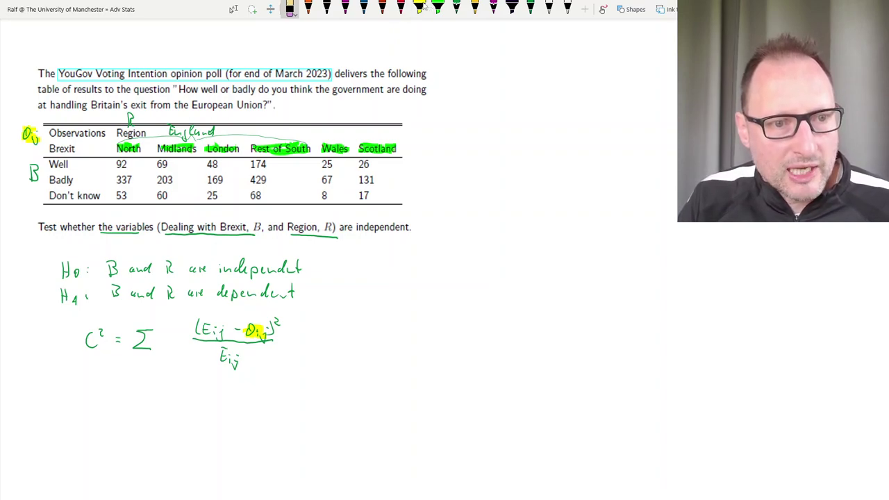
# - In dark ink, circle 48, index rows i=1,…,3 and columns j=1,…,6, and write 'all cat' under Σ
pyautogui.click(364, 6)
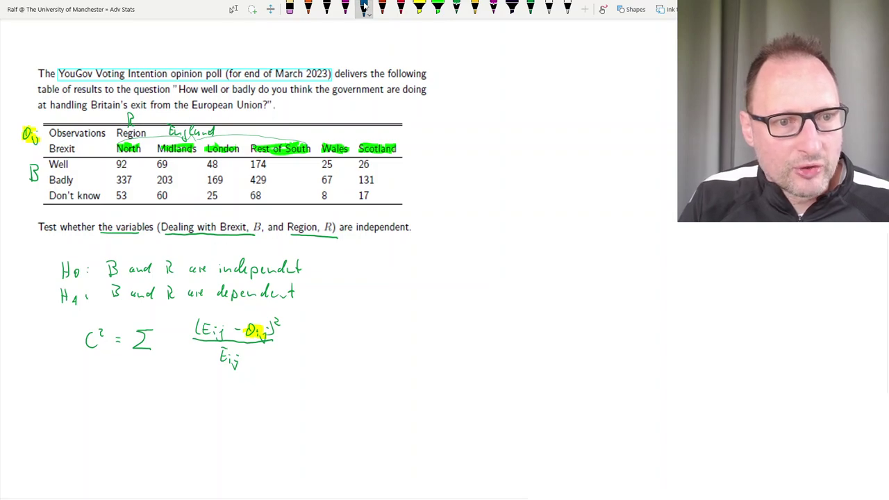
pyautogui.moveTo(207, 159)
pyautogui.mouseDown()
pyautogui.moveTo(205, 170)
pyautogui.moveTo(221, 159)
pyautogui.moveTo(208, 155)
pyautogui.mouseUp()
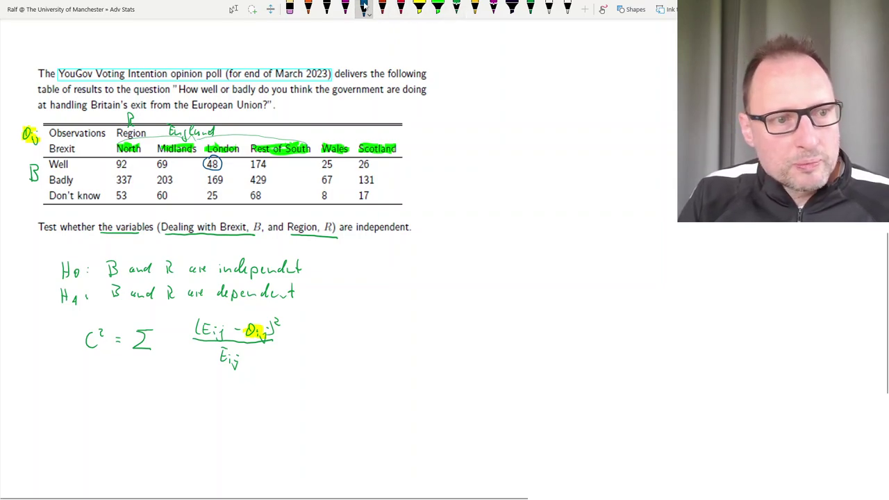
pyautogui.moveTo(48, 158); pyautogui.dragTo(48, 202)
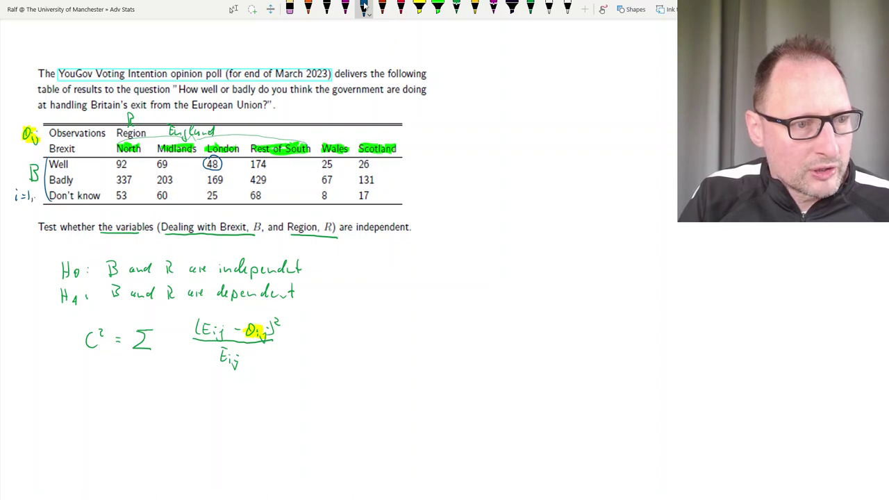
pyautogui.moveTo(47, 191); pyautogui.dragTo(49, 201)
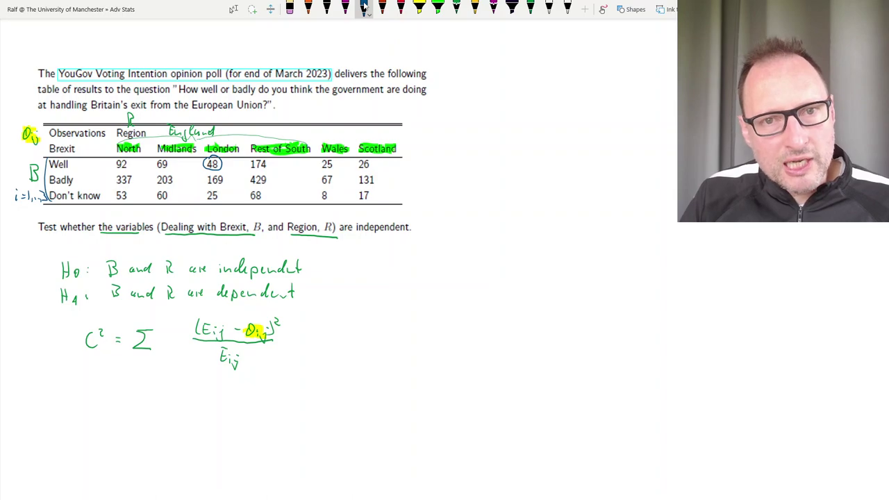
pyautogui.moveTo(298, 131); pyautogui.dragTo(302, 141)
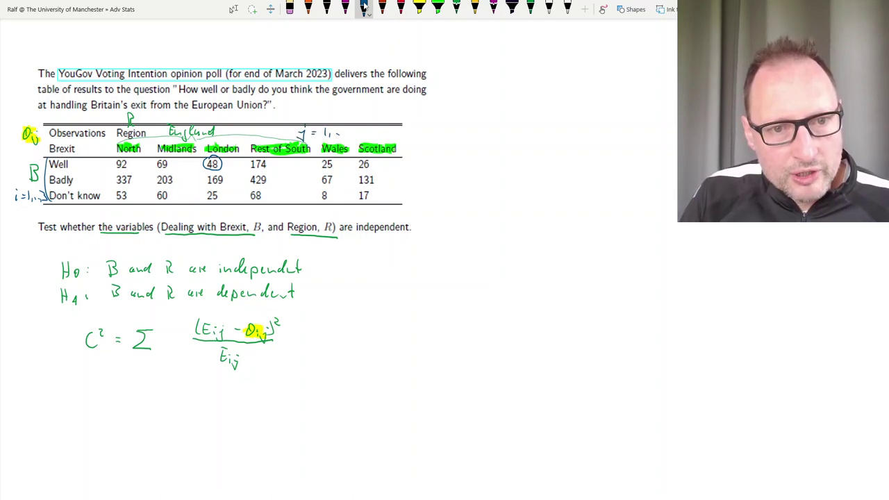
pyautogui.moveTo(364, 127); pyautogui.dragTo(362, 134)
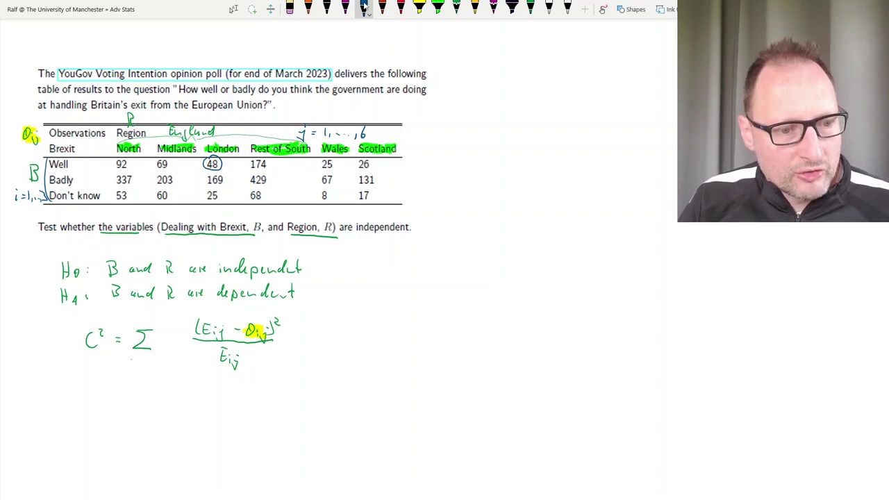
pyautogui.moveTo(130, 360); pyautogui.dragTo(152, 364)
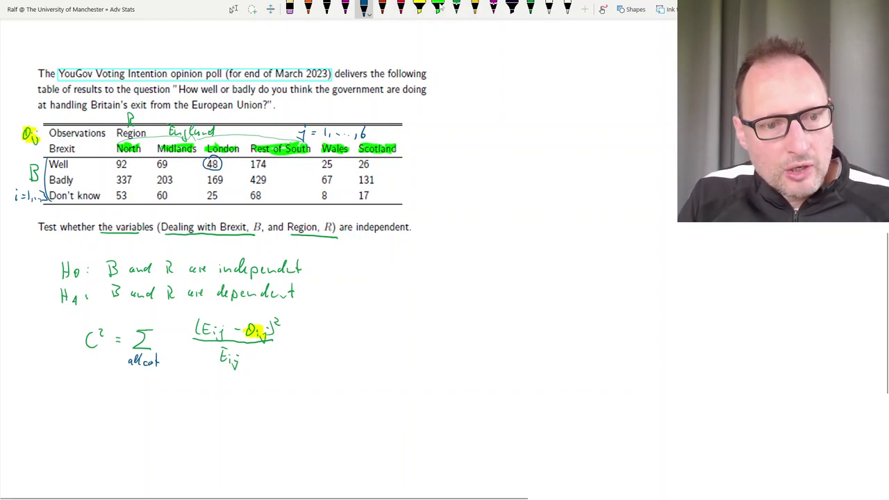
# - In red, circle both E_ij terms, mark an expected-count spot beside 48, and draw a totals-column line
pyautogui.click(400, 7)
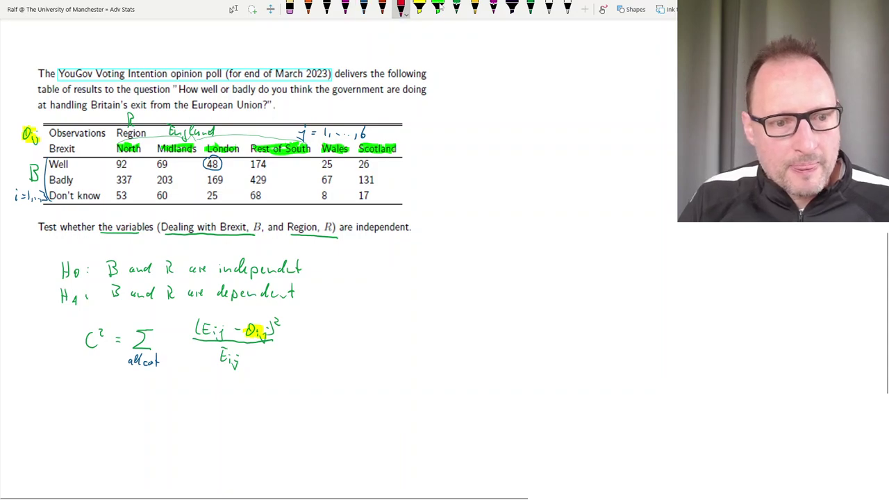
pyautogui.moveTo(205, 318)
pyautogui.mouseDown()
pyautogui.moveTo(201, 333)
pyautogui.moveTo(222, 338)
pyautogui.moveTo(214, 317)
pyautogui.moveTo(233, 370)
pyautogui.moveTo(239, 347)
pyautogui.moveTo(220, 343)
pyautogui.mouseUp()
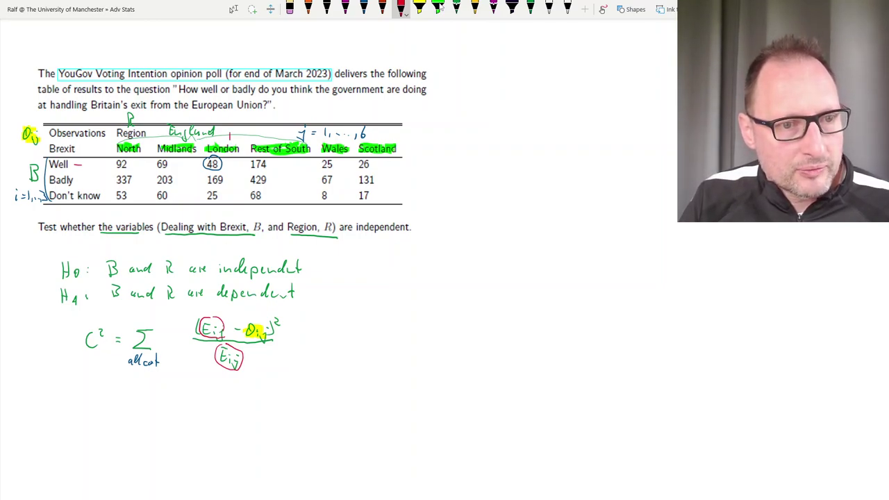
pyautogui.moveTo(229, 158)
pyautogui.mouseDown()
pyautogui.moveTo(235, 172)
pyautogui.moveTo(226, 158)
pyautogui.mouseUp()
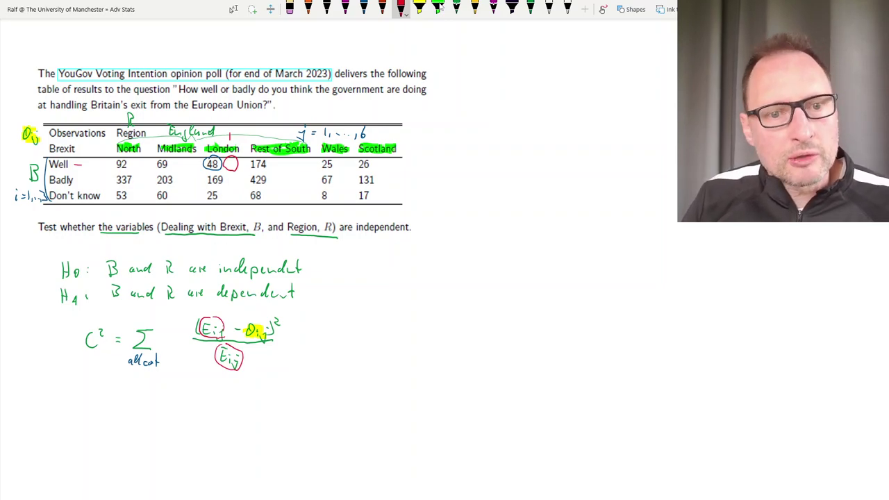
pyautogui.moveTo(402, 133)
pyautogui.mouseDown()
pyautogui.moveTo(399, 220)
pyautogui.moveTo(444, 200)
pyautogui.mouseUp()
# - Write 'Total' in red beneath the answer rows and as a heading right of the table
pyautogui.moveTo(48, 207)
pyautogui.mouseDown()
pyautogui.moveTo(49, 217)
pyautogui.moveTo(53, 205)
pyautogui.mouseUp()
pyautogui.moveTo(54, 211)
pyautogui.mouseDown()
pyautogui.moveTo(59, 217)
pyautogui.moveTo(61, 208)
pyautogui.mouseUp()
pyautogui.moveTo(64, 213); pyautogui.dragTo(68, 218)
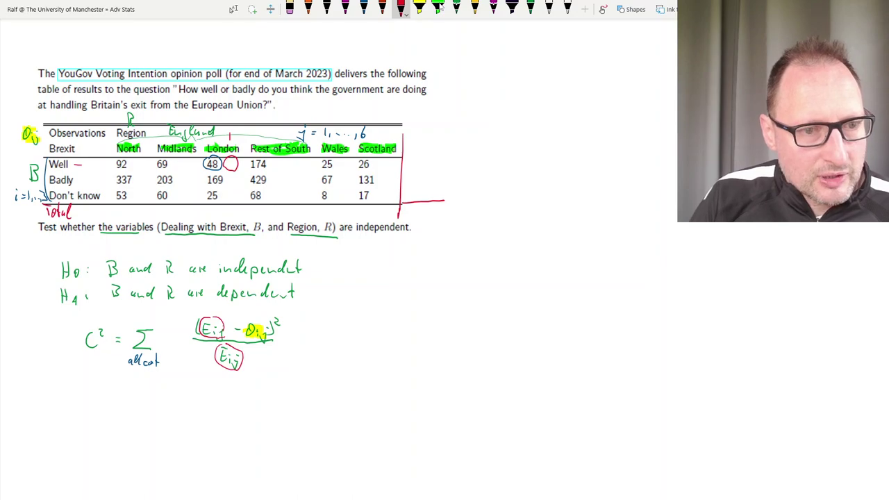
pyautogui.moveTo(411, 140)
pyautogui.mouseDown()
pyautogui.moveTo(411, 150)
pyautogui.moveTo(418, 136)
pyautogui.moveTo(417, 148)
pyautogui.mouseUp()
pyautogui.moveTo(422, 135)
pyautogui.mouseDown()
pyautogui.moveTo(422, 147)
pyautogui.moveTo(425, 140)
pyautogui.mouseUp()
pyautogui.moveTo(429, 142); pyautogui.dragTo(443, 157)
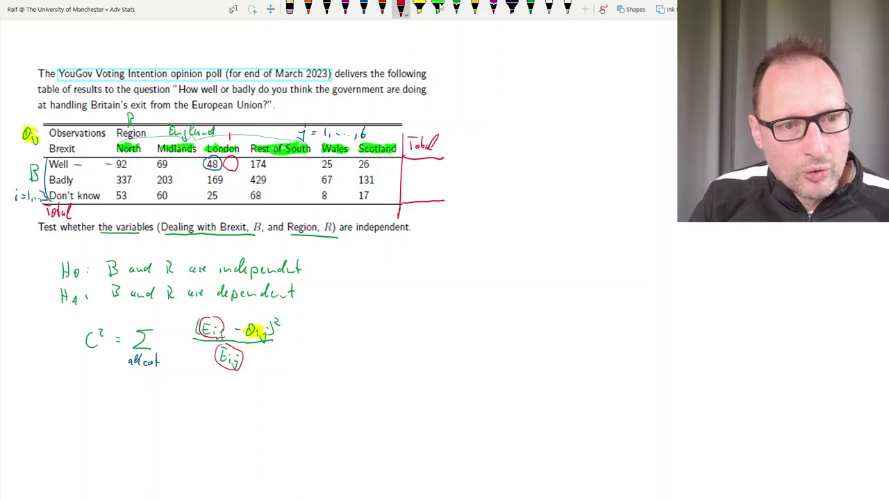
# - Loop the Well row counts and write row totals N1.–N3. in the Total column
pyautogui.moveTo(118, 161)
pyautogui.mouseDown()
pyautogui.moveTo(114, 169)
pyautogui.moveTo(365, 172)
pyautogui.mouseUp()
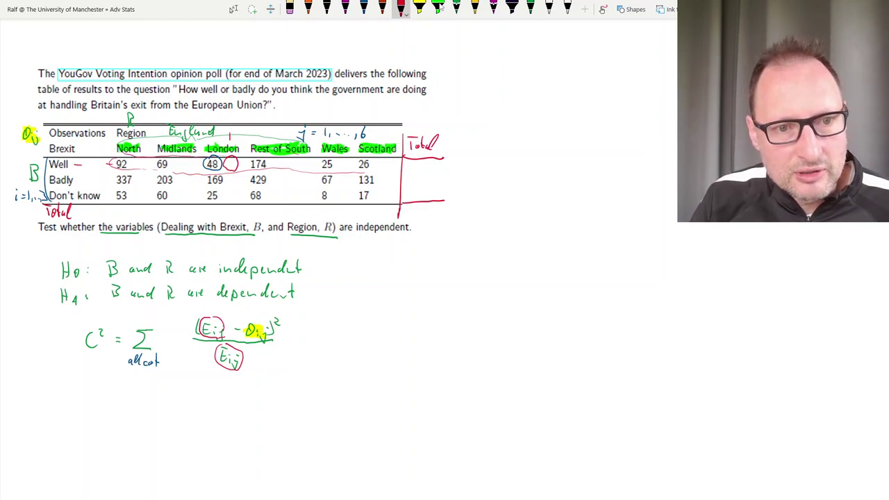
pyautogui.moveTo(296, 154)
pyautogui.mouseDown()
pyautogui.moveTo(364, 157)
pyautogui.moveTo(376, 169)
pyautogui.moveTo(366, 173)
pyautogui.mouseUp()
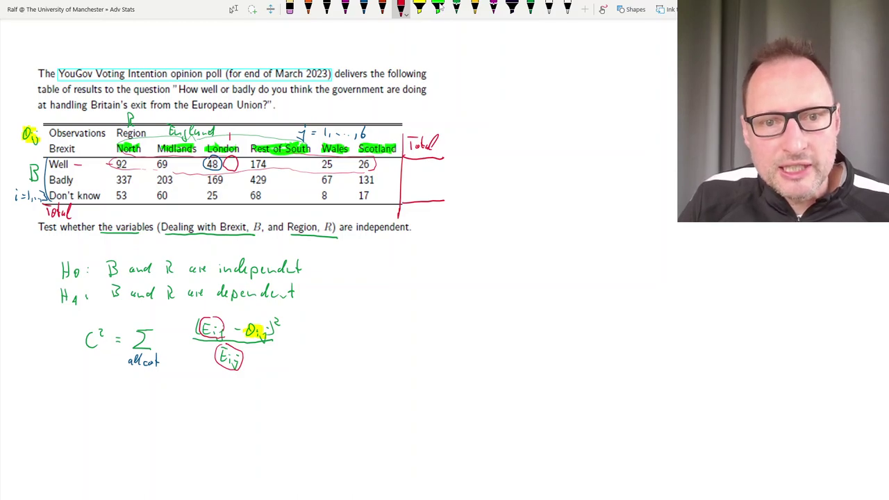
pyautogui.moveTo(417, 162); pyautogui.dragTo(413, 170)
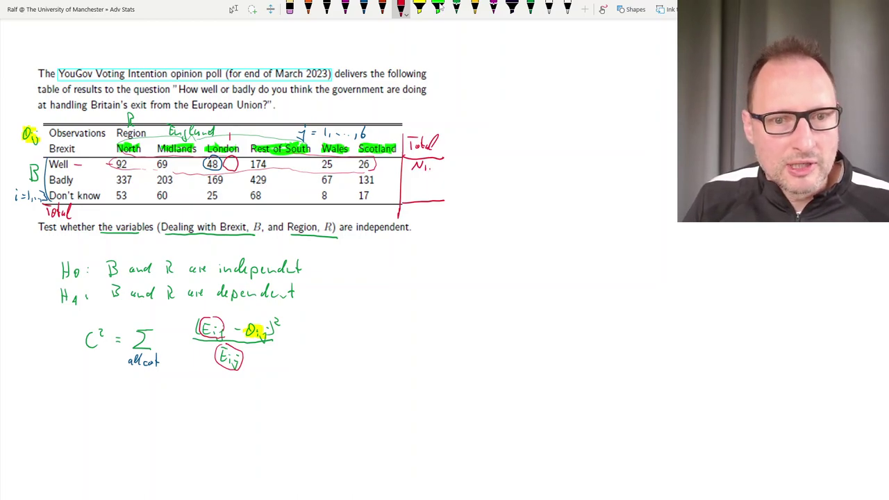
pyautogui.moveTo(413, 174); pyautogui.dragTo(423, 189)
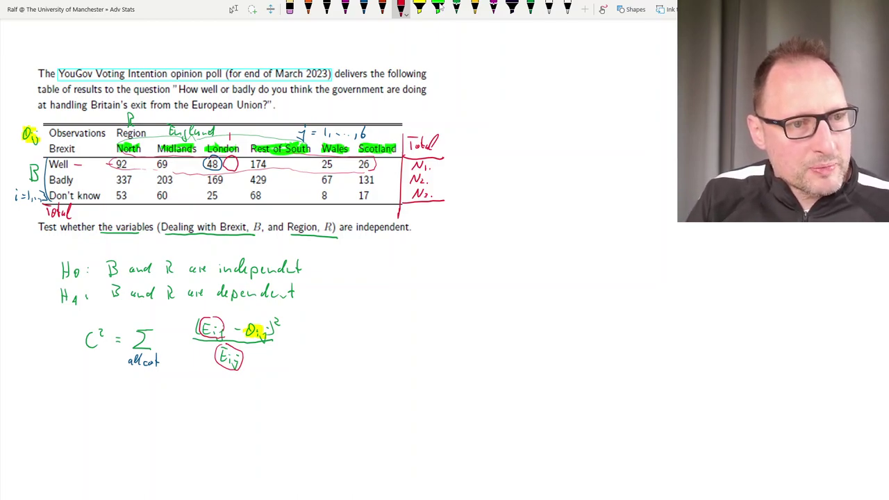
# - Write column totals N.1–N.6 and grand total N, then start an E beside the hypotheses
pyautogui.moveTo(109, 217); pyautogui.dragTo(119, 209)
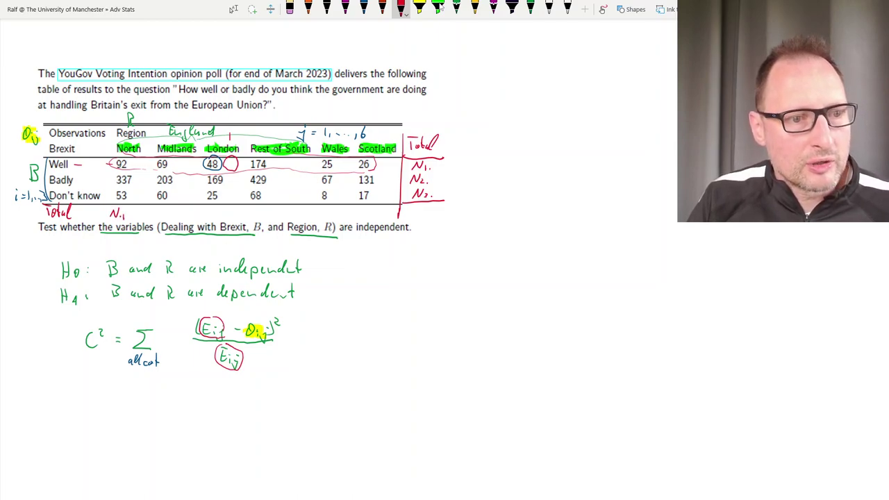
pyautogui.moveTo(156, 216)
pyautogui.mouseDown()
pyautogui.moveTo(164, 207)
pyautogui.moveTo(257, 208)
pyautogui.mouseUp()
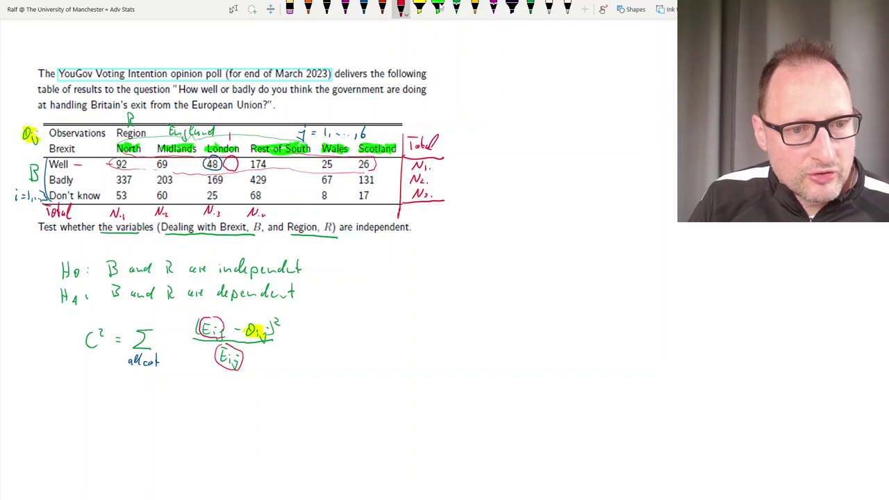
pyautogui.moveTo(319, 216)
pyautogui.mouseDown()
pyautogui.moveTo(328, 206)
pyautogui.moveTo(367, 206)
pyautogui.moveTo(371, 220)
pyautogui.mouseUp()
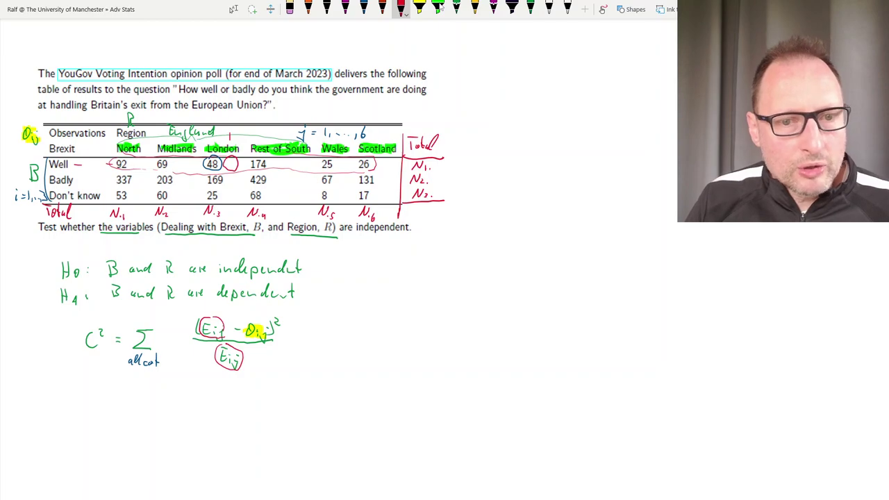
pyautogui.moveTo(413, 214); pyautogui.dragTo(424, 206)
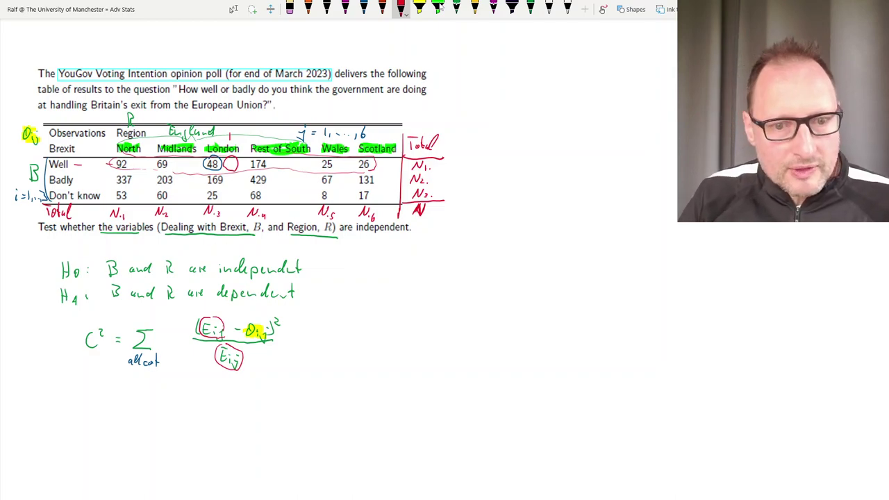
pyautogui.moveTo(414, 292)
pyautogui.mouseDown()
pyautogui.moveTo(424, 309)
pyautogui.moveTo(427, 290)
pyautogui.moveTo(424, 301)
pyautogui.mouseUp()
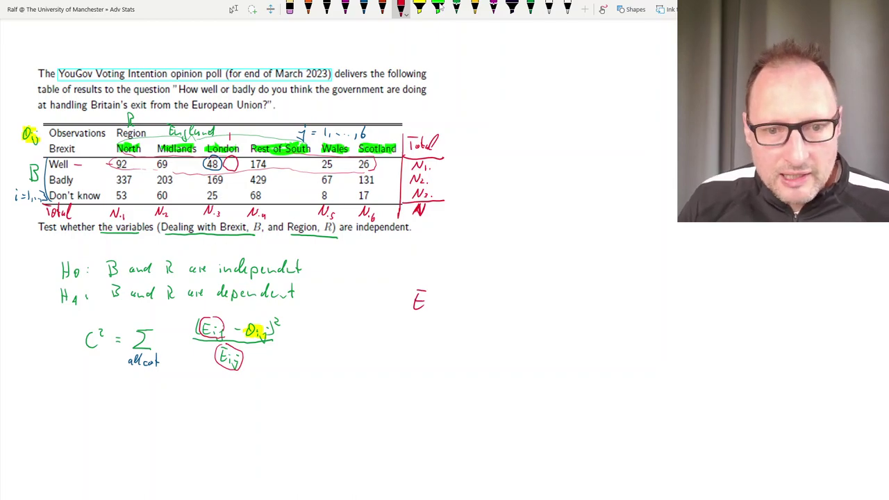
# - Write E_Well,London = E13 beside the hypotheses, re-marking the empty Well–London cell
pyautogui.moveTo(426, 309); pyautogui.dragTo(485, 320)
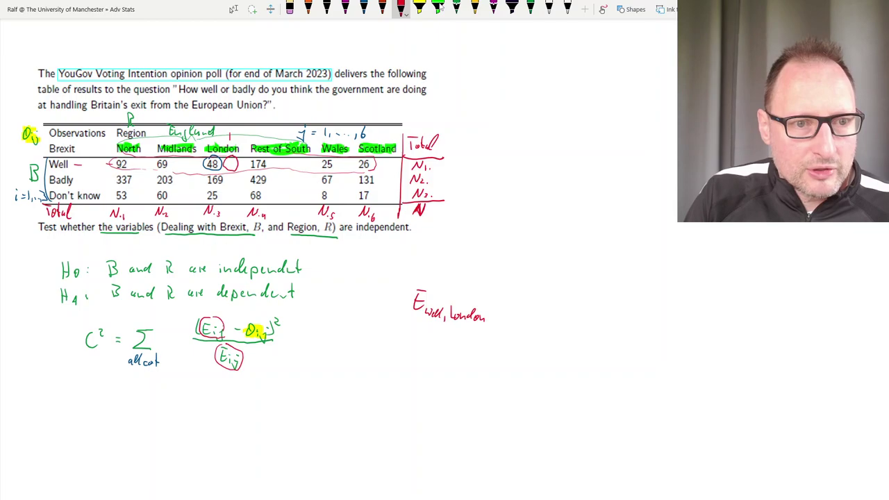
pyautogui.moveTo(225, 159)
pyautogui.mouseDown()
pyautogui.moveTo(224, 170)
pyautogui.moveTo(239, 156)
pyautogui.moveTo(223, 154)
pyautogui.moveTo(238, 170)
pyautogui.mouseUp()
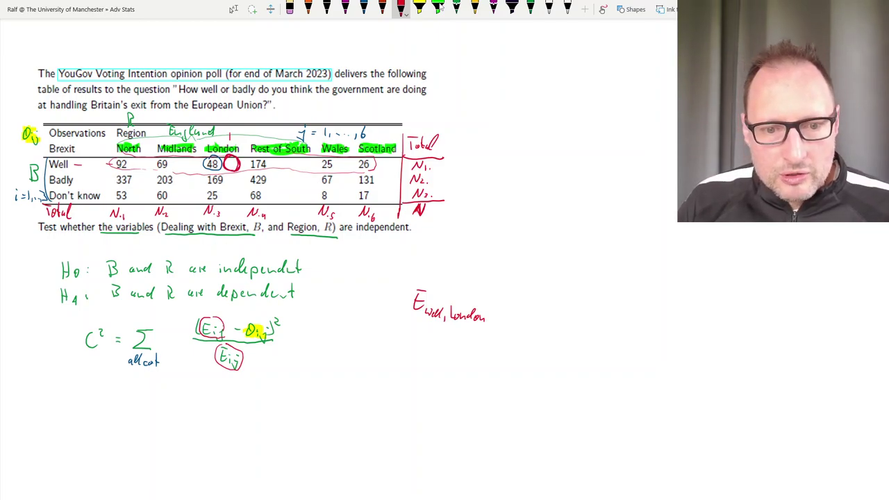
pyautogui.moveTo(414, 345); pyautogui.dragTo(414, 360)
pyautogui.moveTo(414, 344); pyautogui.dragTo(422, 351)
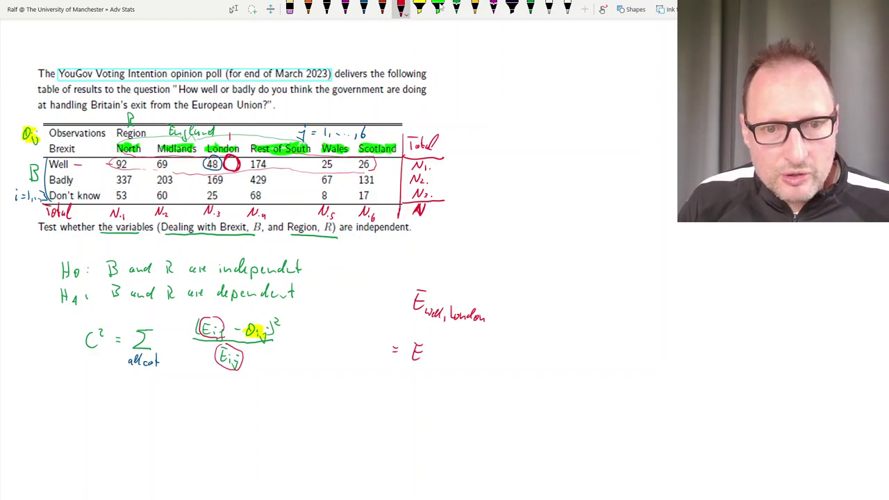
pyautogui.moveTo(427, 355); pyautogui.dragTo(426, 362)
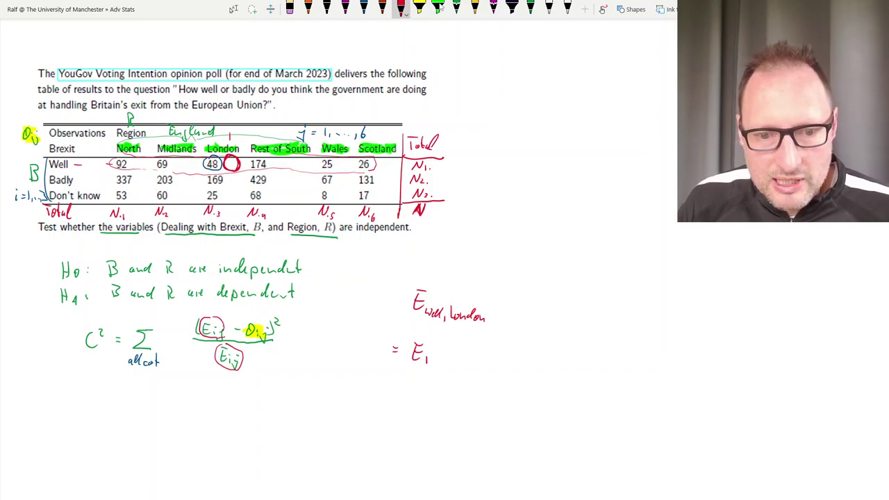
pyautogui.moveTo(431, 359); pyautogui.dragTo(431, 366)
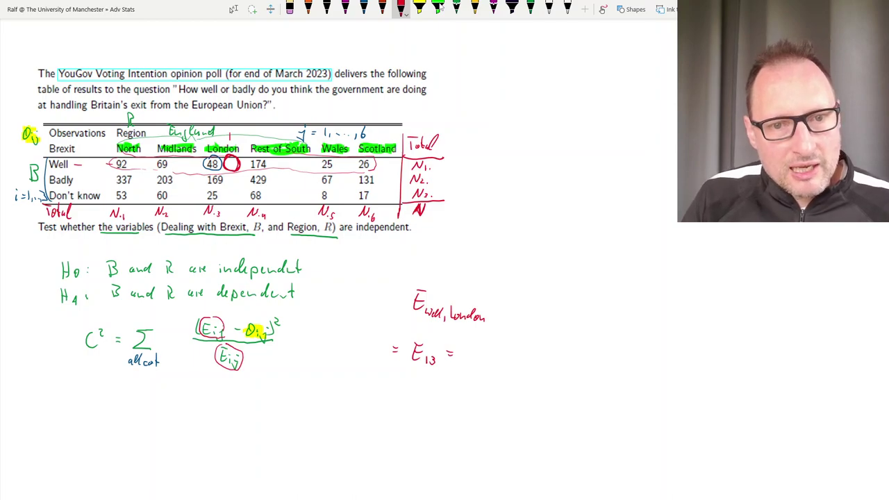
# - Circle totals N1., N.3 and N, complete E13 = N1.·N.3/N, and double-underline it
pyautogui.moveTo(414, 156)
pyautogui.mouseDown()
pyautogui.moveTo(411, 171)
pyautogui.moveTo(424, 173)
pyautogui.moveTo(420, 153)
pyautogui.mouseUp()
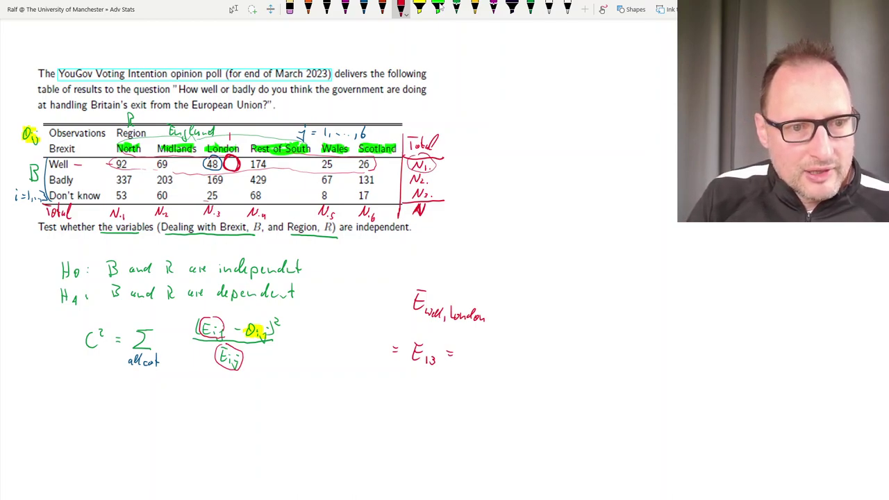
pyautogui.moveTo(208, 201)
pyautogui.mouseDown()
pyautogui.moveTo(211, 224)
pyautogui.moveTo(212, 201)
pyautogui.mouseUp()
pyautogui.moveTo(417, 200)
pyautogui.mouseDown()
pyautogui.moveTo(413, 218)
pyautogui.moveTo(421, 200)
pyautogui.mouseUp()
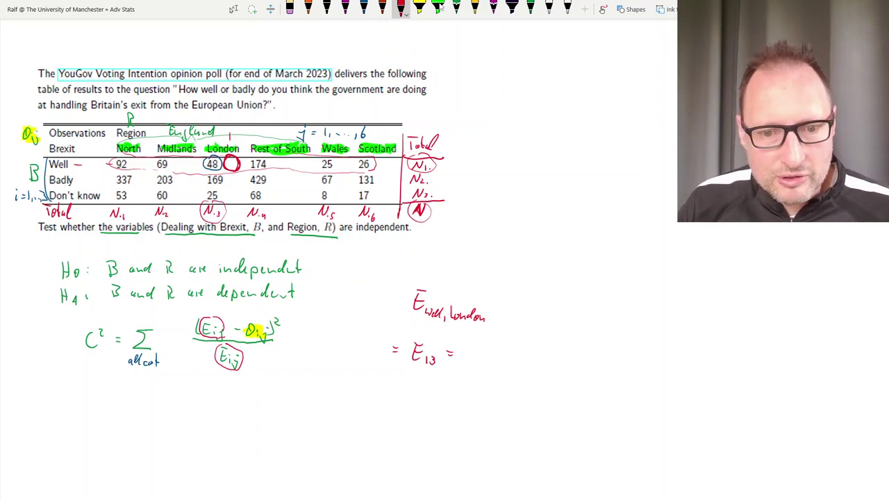
pyautogui.moveTo(465, 352); pyautogui.dragTo(478, 340)
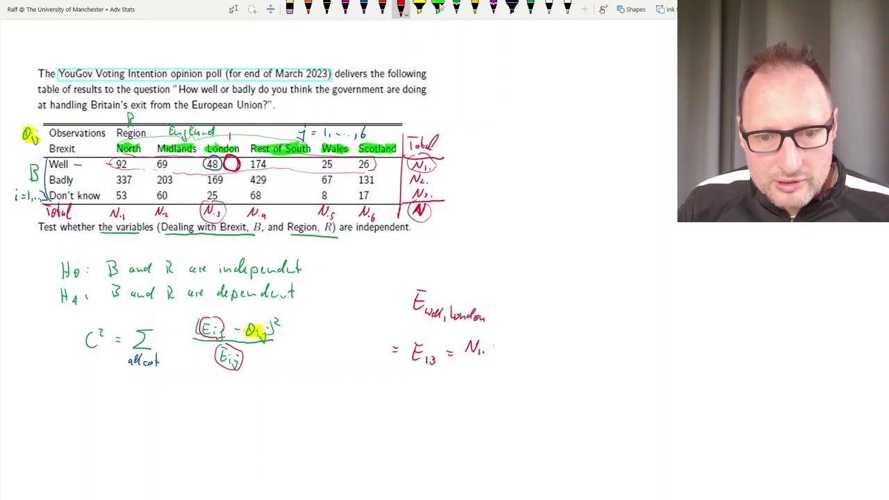
pyautogui.moveTo(500, 353)
pyautogui.mouseDown()
pyautogui.moveTo(512, 340)
pyautogui.moveTo(516, 357)
pyautogui.moveTo(486, 362)
pyautogui.moveTo(496, 361)
pyautogui.mouseUp()
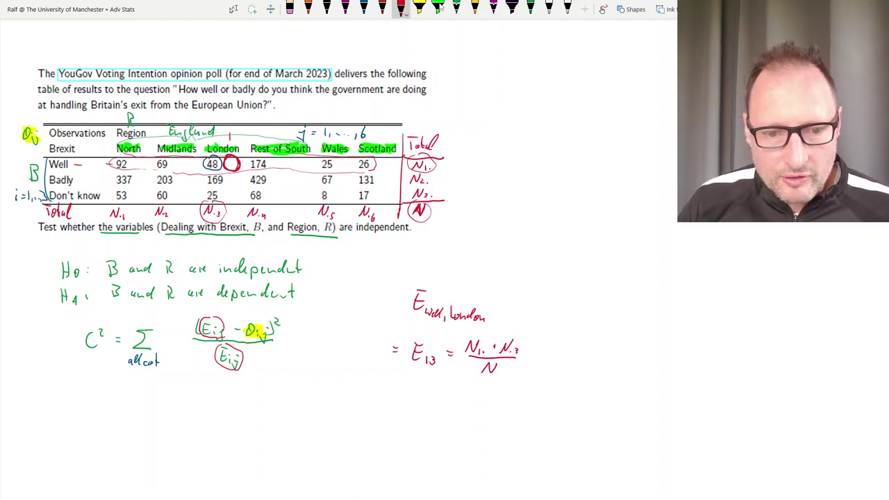
pyautogui.moveTo(393, 384); pyautogui.dragTo(531, 377)
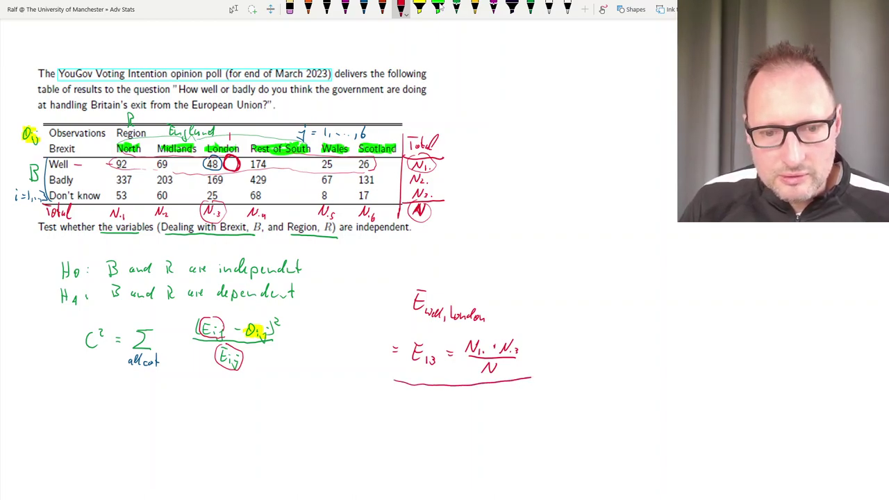
pyautogui.moveTo(416, 382)
pyautogui.mouseDown()
pyautogui.moveTo(381, 381)
pyautogui.moveTo(468, 392)
pyautogui.moveTo(531, 380)
pyautogui.mouseUp()
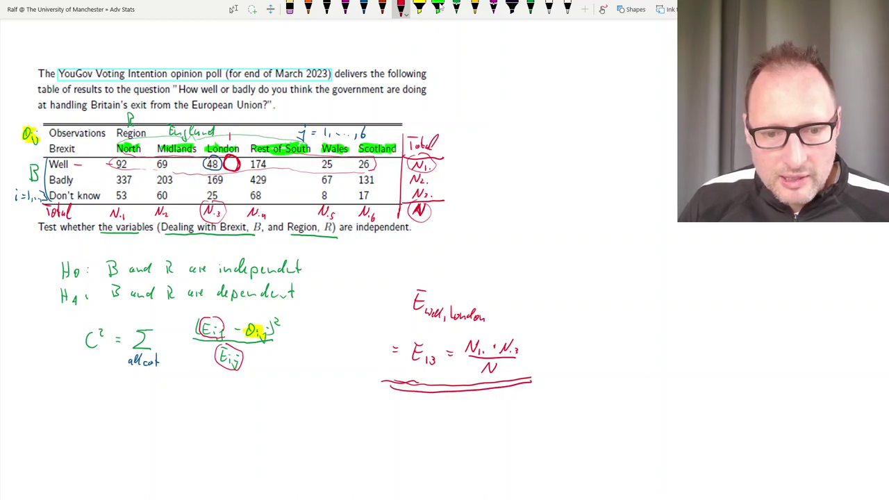
# - Write the general rule Eij = Ni.·N.j / N below the E13 equation
pyautogui.moveTo(400, 407); pyautogui.dragTo(408, 420)
pyautogui.moveTo(398, 403)
pyautogui.mouseDown()
pyautogui.moveTo(411, 403)
pyautogui.moveTo(419, 427)
pyautogui.moveTo(461, 397)
pyautogui.mouseUp()
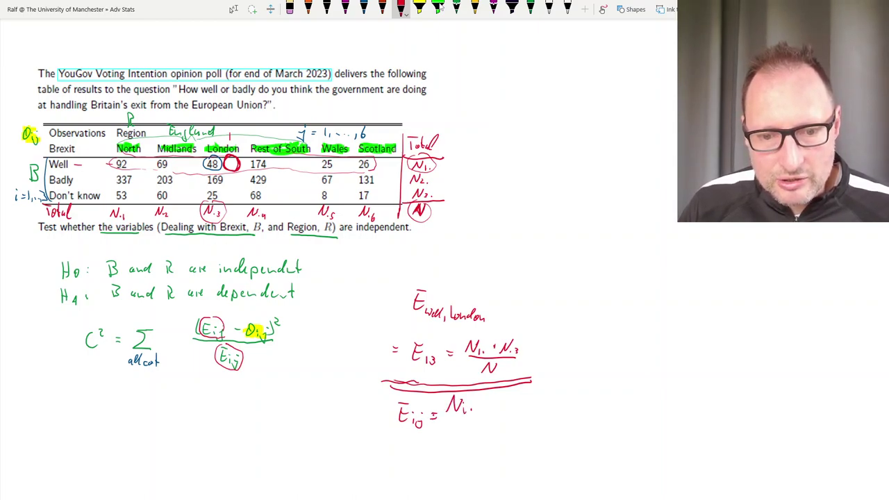
pyautogui.moveTo(499, 410)
pyautogui.mouseDown()
pyautogui.moveTo(513, 394)
pyautogui.moveTo(517, 412)
pyautogui.mouseUp()
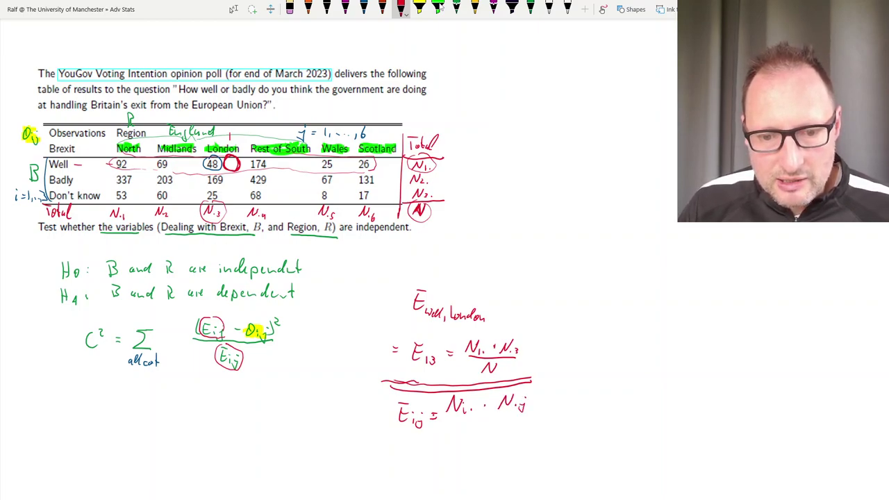
pyautogui.moveTo(455, 419); pyautogui.dragTo(533, 418)
pyautogui.moveTo(484, 436); pyautogui.dragTo(499, 425)
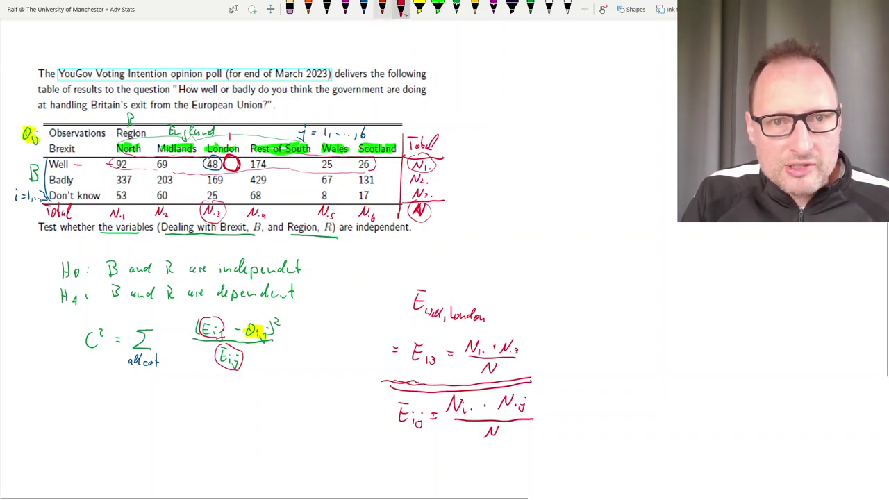
# - Draw and retrace a red box around the (Eij − Oij)² numerator
pyautogui.moveTo(198, 341)
pyautogui.mouseDown()
pyautogui.moveTo(205, 314)
pyautogui.moveTo(259, 313)
pyautogui.mouseUp()
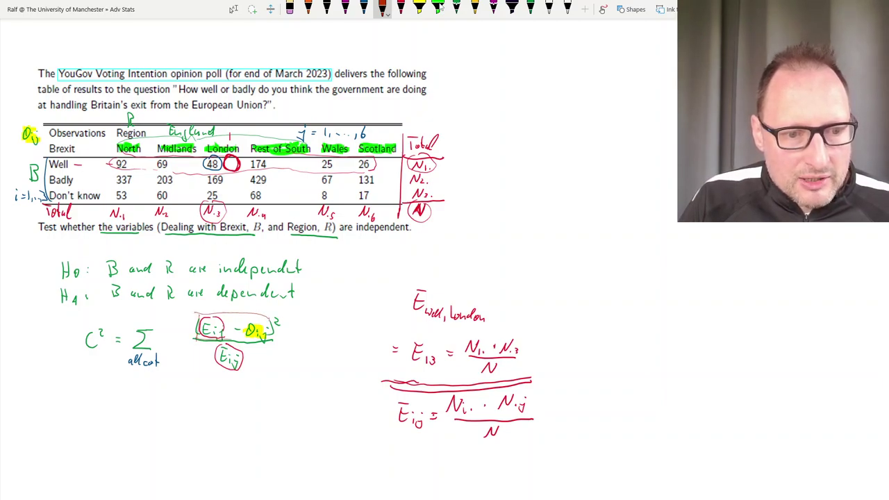
pyautogui.moveTo(231, 340)
pyautogui.mouseDown()
pyautogui.moveTo(264, 339)
pyautogui.moveTo(271, 322)
pyautogui.mouseUp()
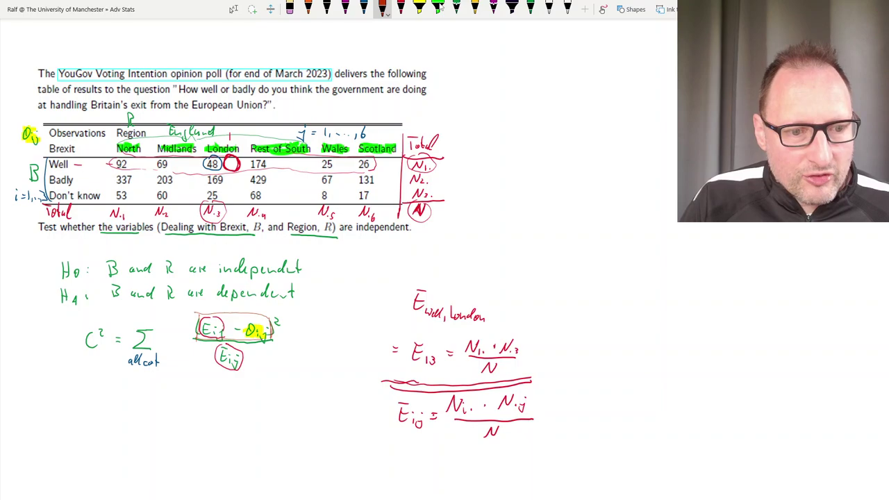
pyautogui.moveTo(197, 338)
pyautogui.mouseDown()
pyautogui.moveTo(197, 312)
pyautogui.moveTo(198, 326)
pyautogui.moveTo(261, 313)
pyautogui.moveTo(220, 339)
pyautogui.moveTo(265, 336)
pyautogui.mouseUp()
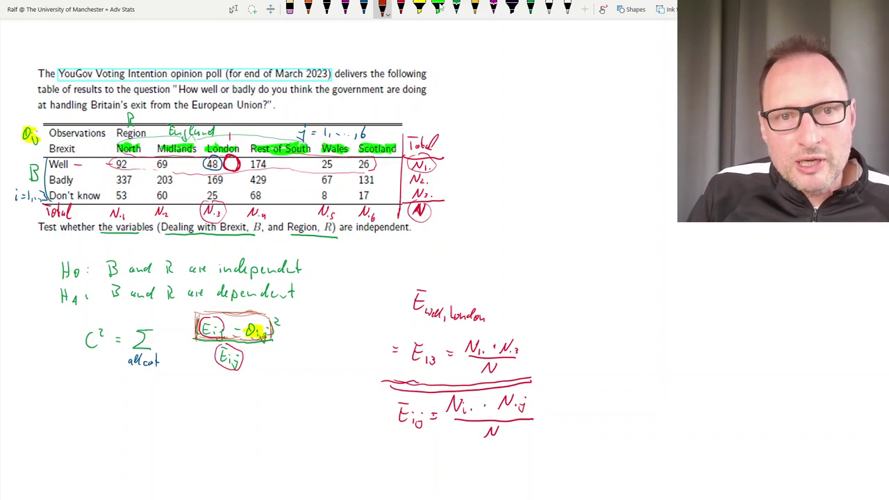
# - In magenta ink, write ~χ²_dof after the formula to mean 'distributed as chi-square'
pyautogui.click(345, 7)
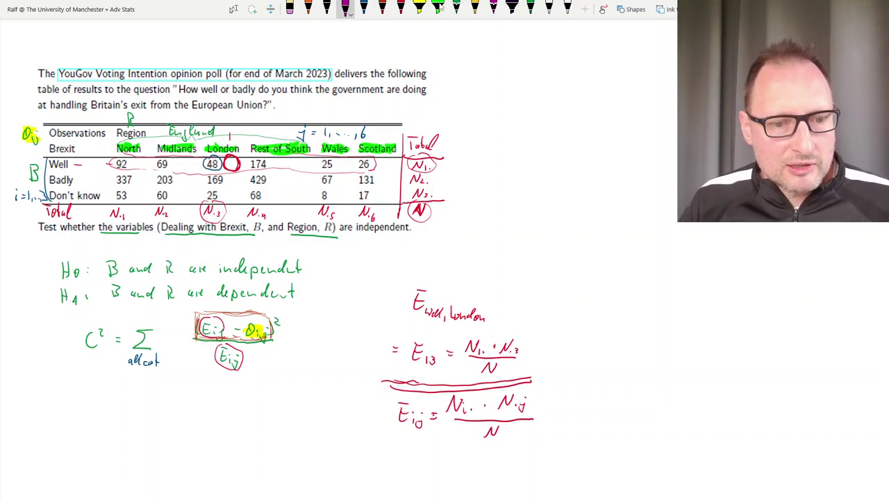
pyautogui.moveTo(292, 341); pyautogui.dragTo(305, 338)
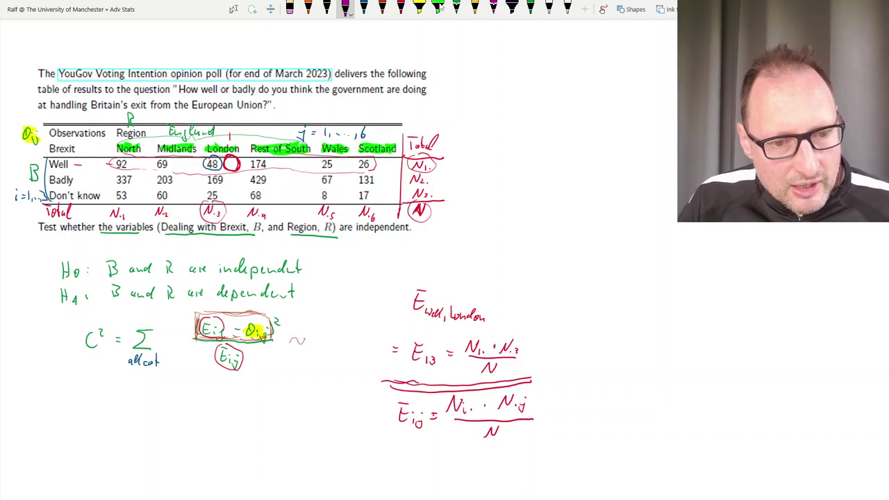
pyautogui.click(346, 8)
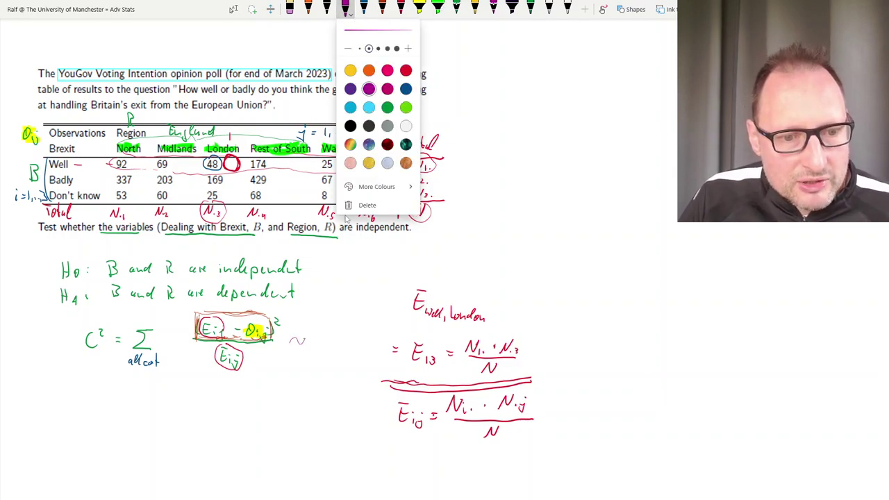
pyautogui.click(346, 218)
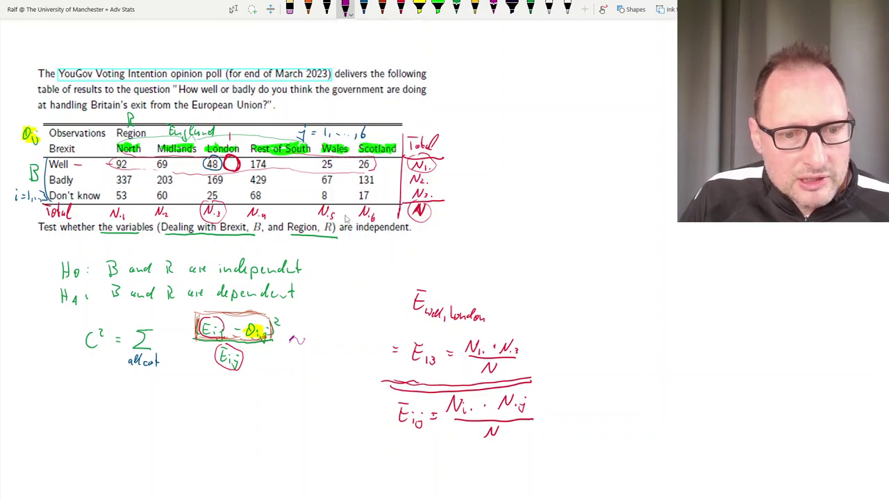
pyautogui.moveTo(291, 340)
pyautogui.mouseDown()
pyautogui.moveTo(306, 337)
pyautogui.moveTo(311, 347)
pyautogui.mouseUp()
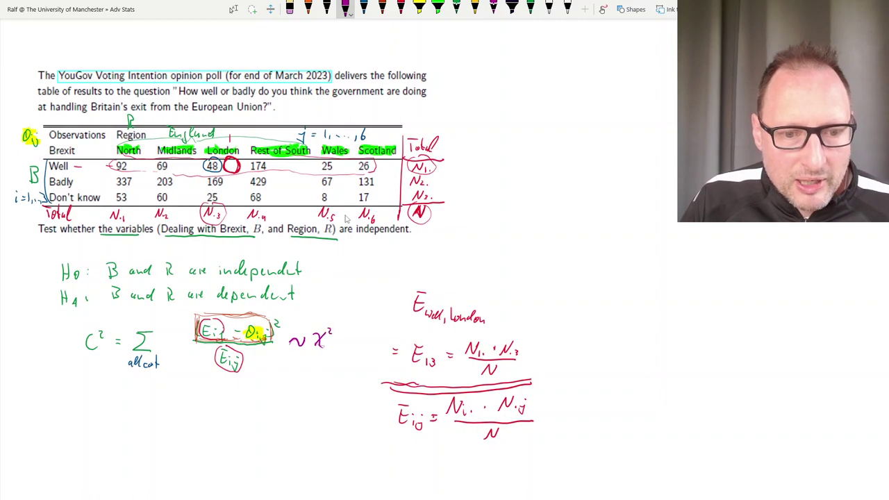
pyautogui.moveTo(334, 343)
pyautogui.mouseDown()
pyautogui.moveTo(329, 352)
pyautogui.moveTo(340, 360)
pyautogui.mouseUp()
pyautogui.moveTo(337, 355)
pyautogui.mouseDown()
pyautogui.moveTo(345, 354)
pyautogui.moveTo(321, 381)
pyautogui.mouseUp()
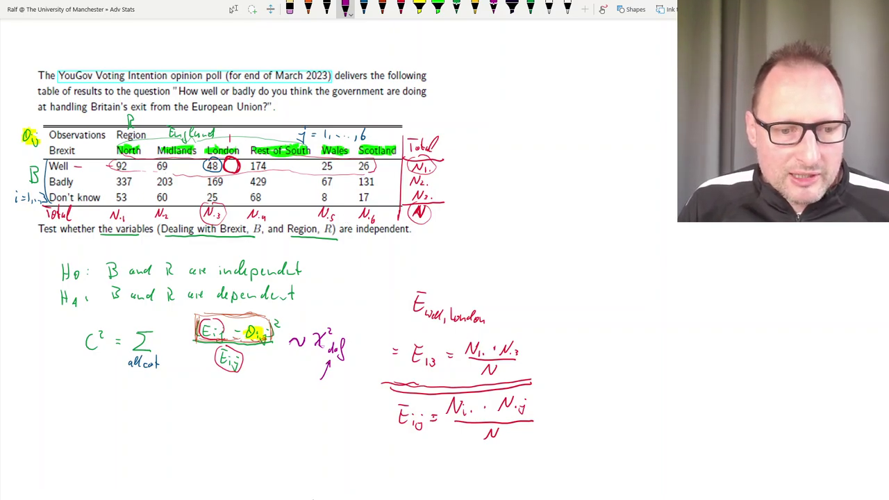
# - Write the degrees of freedom below: (rows-1)·(cols-1) = 2·5 = 10
pyautogui.moveTo(285, 392)
pyautogui.mouseDown()
pyautogui.moveTo(306, 397)
pyautogui.moveTo(272, 402)
pyautogui.moveTo(331, 393)
pyautogui.mouseUp()
pyautogui.moveTo(335, 385); pyautogui.dragTo(334, 397)
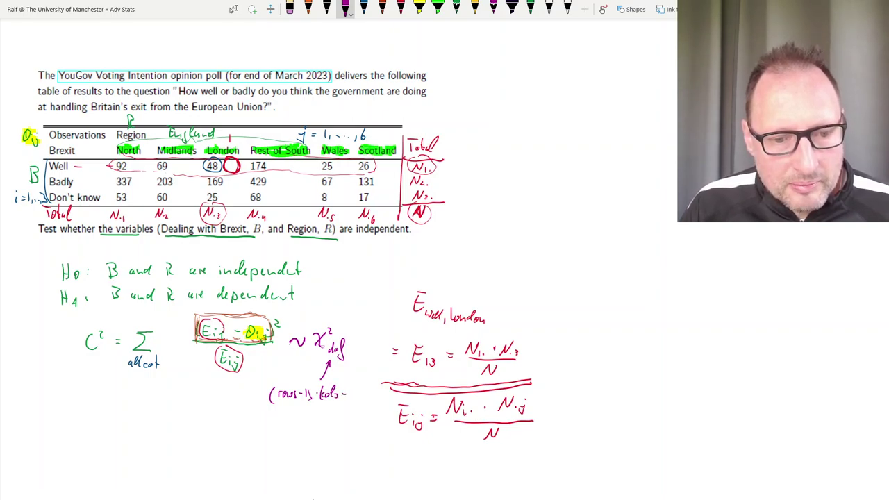
pyautogui.moveTo(353, 388); pyautogui.dragTo(354, 401)
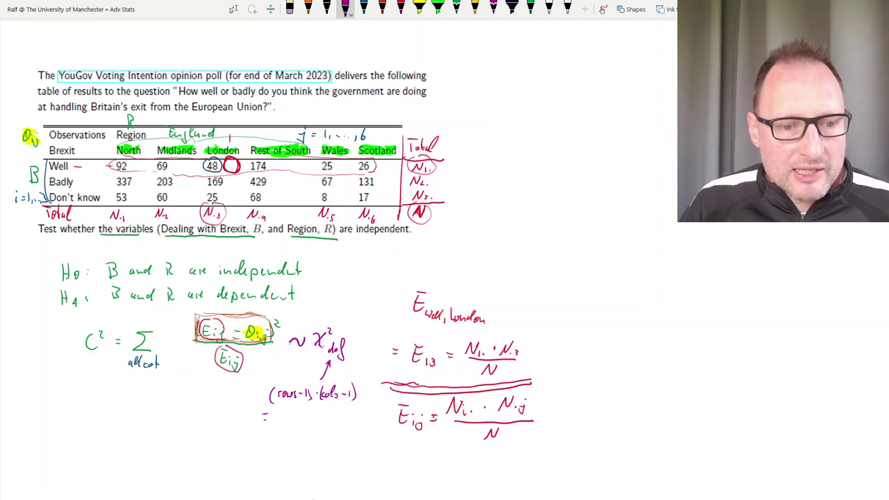
pyautogui.moveTo(288, 412); pyautogui.dragTo(296, 422)
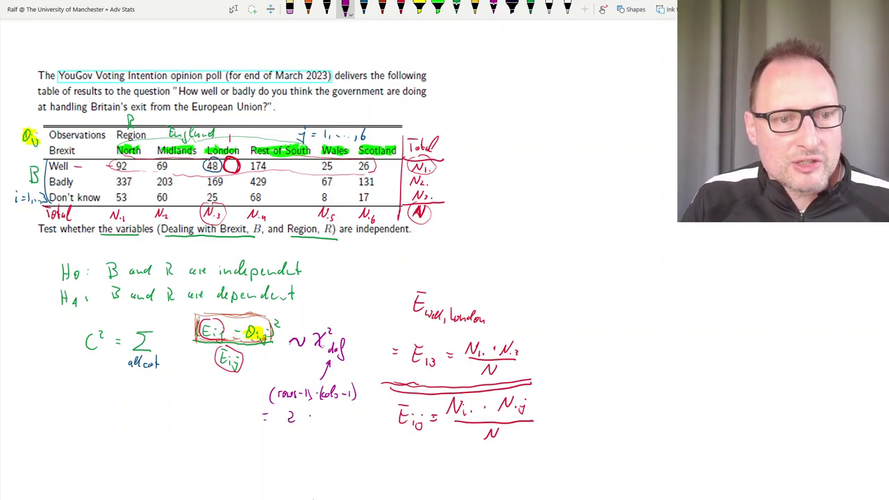
pyautogui.moveTo(318, 412)
pyautogui.mouseDown()
pyautogui.moveTo(318, 422)
pyautogui.moveTo(332, 415)
pyautogui.mouseUp()
pyautogui.moveTo(325, 420); pyautogui.dragTo(344, 413)
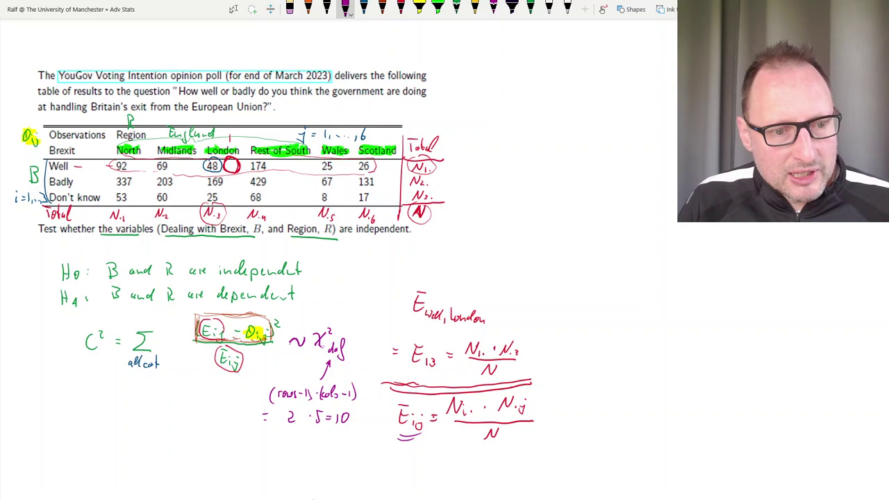
# - Draw brackets around the whole fraction (Eij − Oij)²/Eij
pyautogui.moveTo(193, 314); pyautogui.dragTo(188, 365)
pyautogui.moveTo(203, 310)
pyautogui.mouseDown()
pyautogui.moveTo(263, 310)
pyautogui.moveTo(286, 346)
pyautogui.mouseUp()
pyautogui.moveTo(199, 369); pyautogui.dragTo(263, 369)
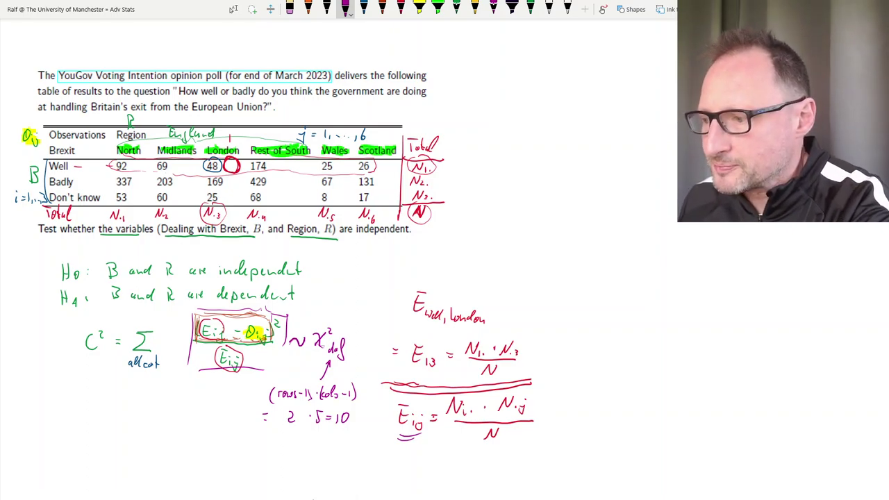
# - In Excel, confirm H3's =SUM(B3:G3) Well total of 434 and check the London column total
pyautogui.click(305, 491)
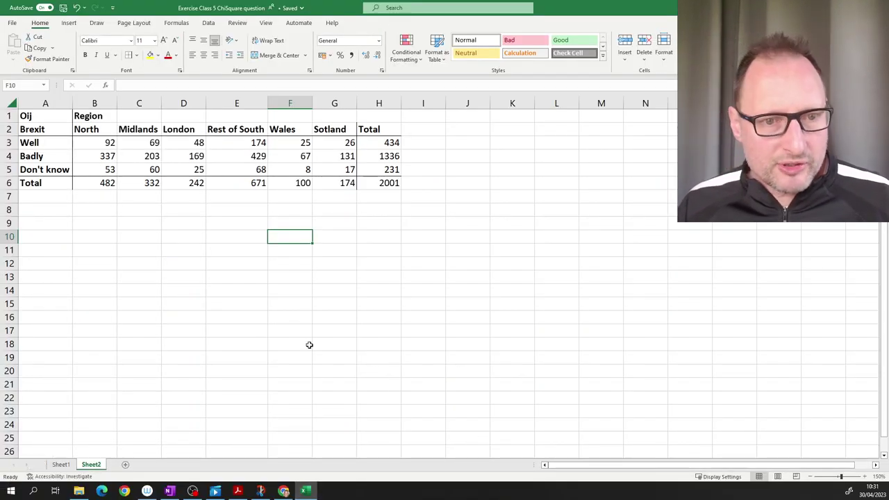
pyautogui.click(170, 237)
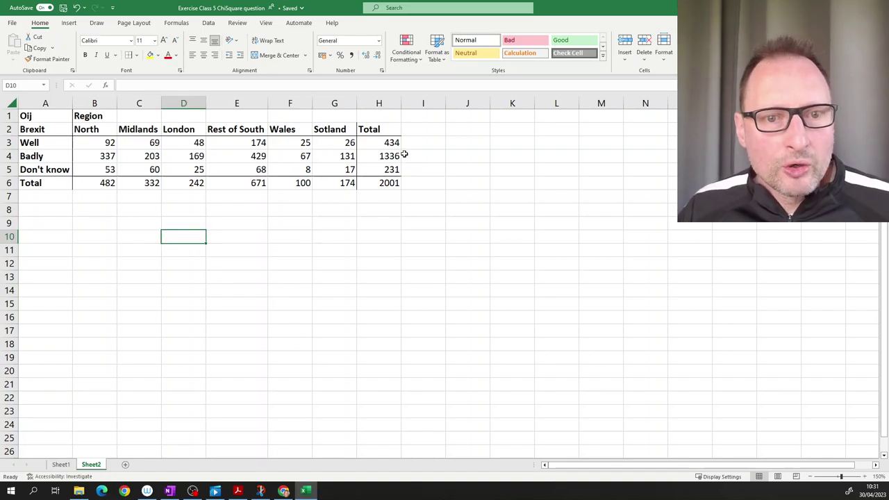
pyautogui.click(384, 142)
pyautogui.doubleClick(385, 142)
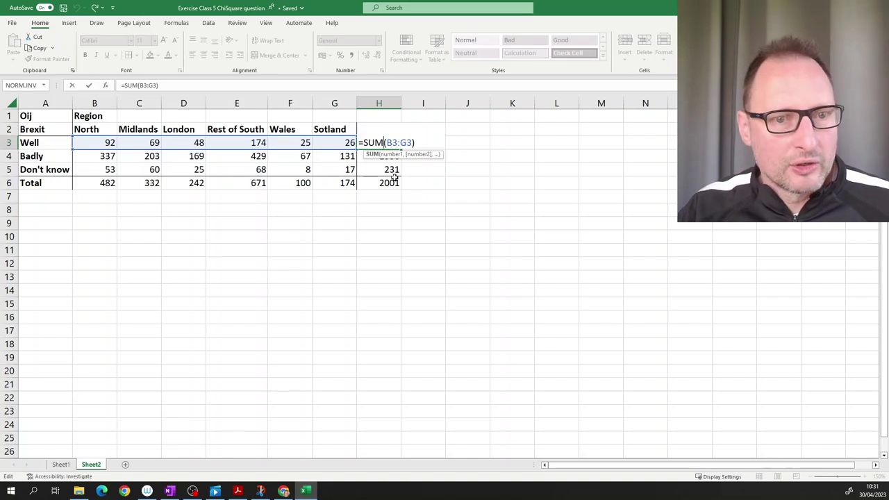
pyautogui.press('Return')
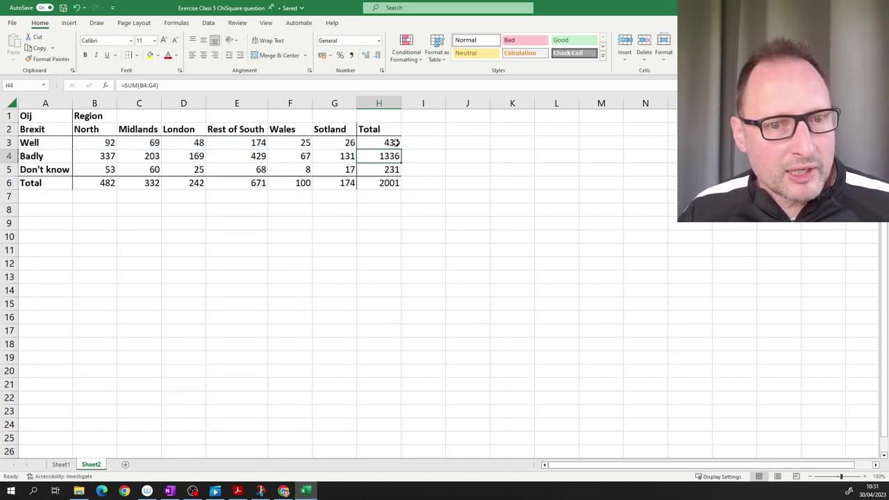
pyautogui.doubleClick(395, 142)
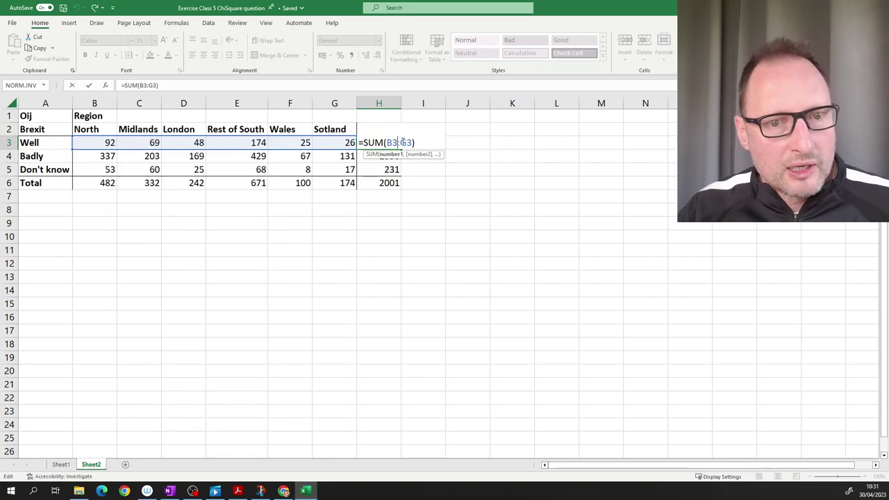
pyautogui.press('Return')
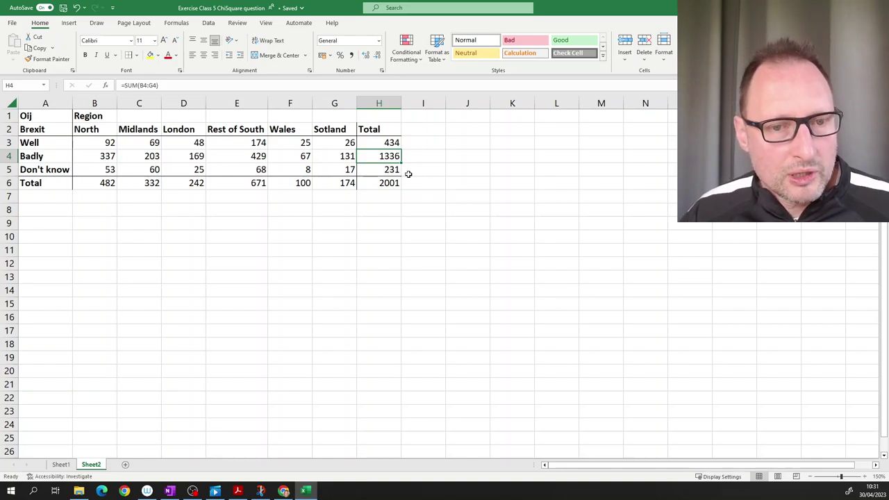
pyautogui.click(187, 184)
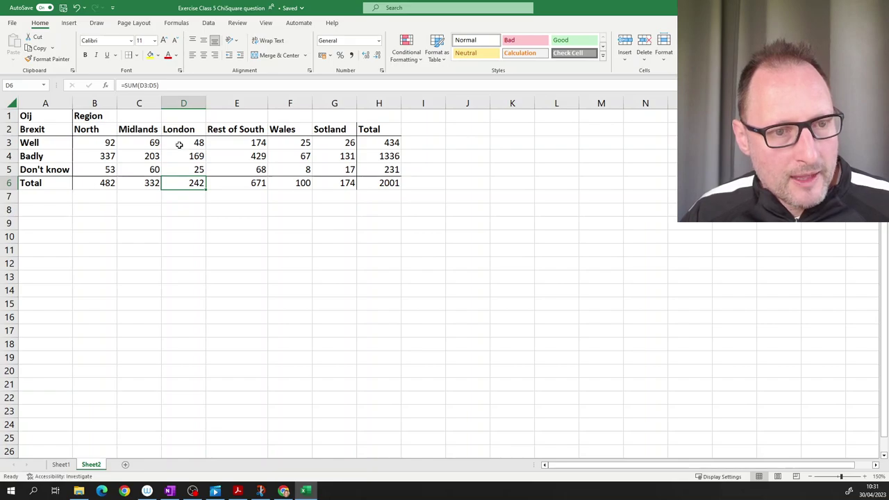
pyautogui.click(182, 236)
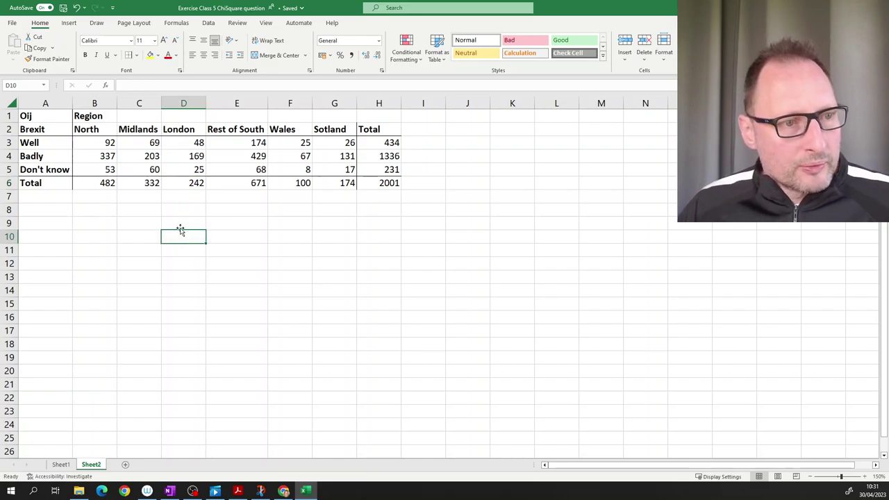
pyautogui.click(24, 225)
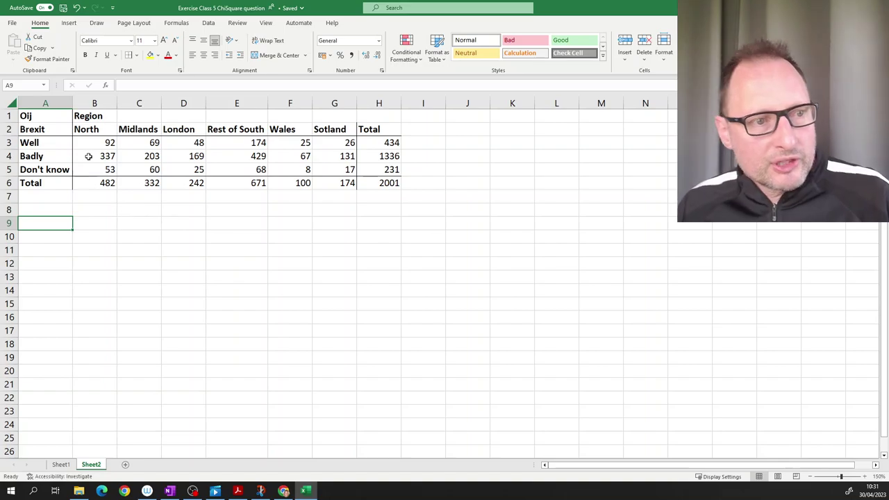
# - Copy the observed table A1:H6 and paste it starting at A9
pyautogui.moveTo(42, 115); pyautogui.dragTo(369, 186)
pyautogui.hotkey('ctrl', 'c')
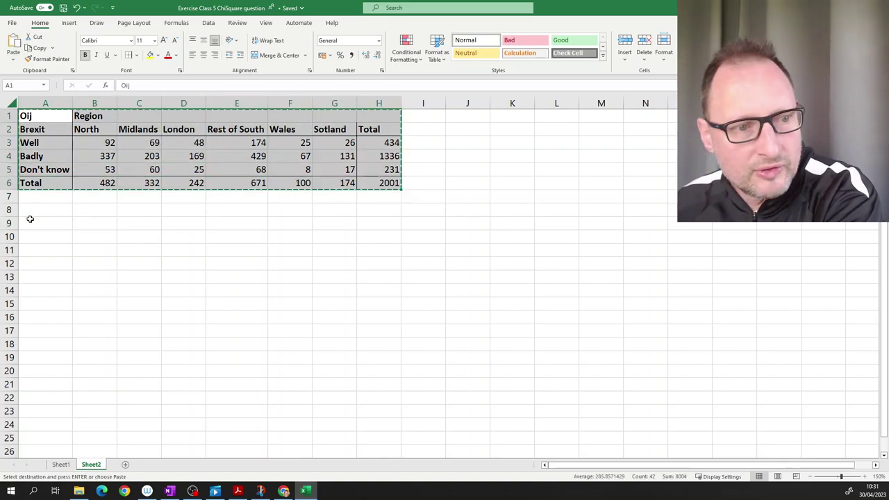
pyautogui.click(31, 221)
pyautogui.hotkey('ctrl', 'v')
pyautogui.click(133, 267)
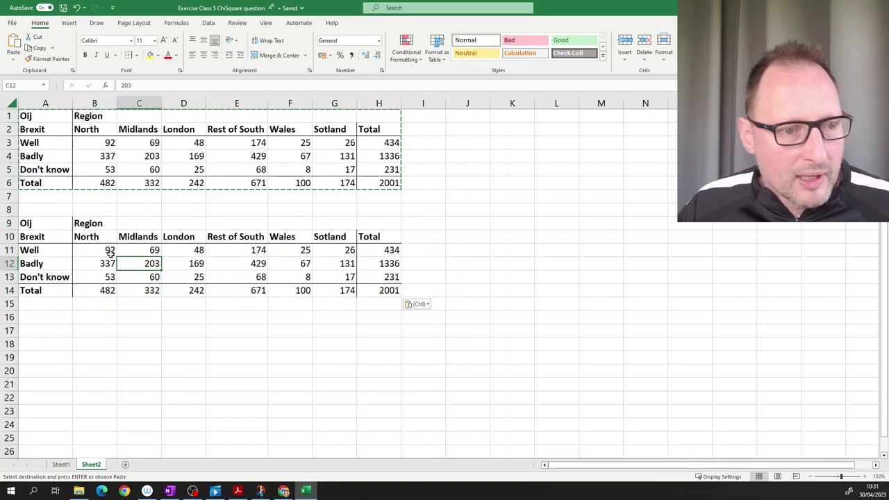
# - Rename the copy's label from Oij to Eij and clear its counts and totals in B11:H14
pyautogui.click(28, 227)
pyautogui.click(35, 116)
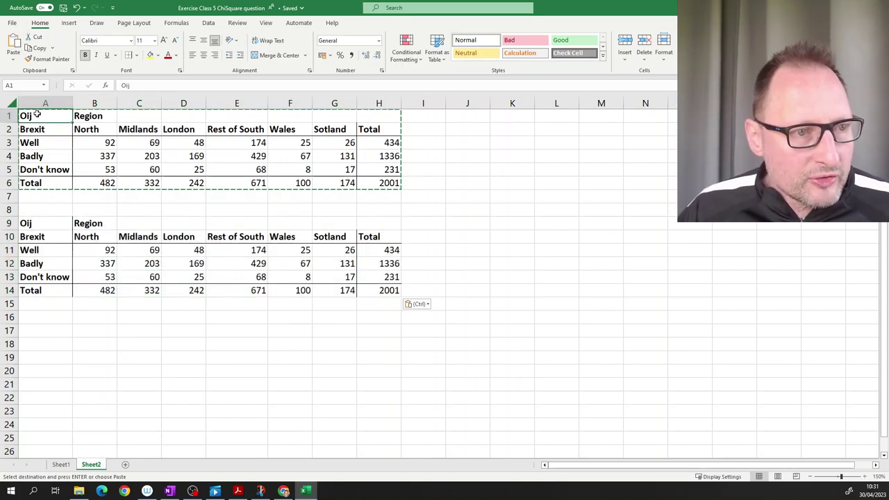
pyautogui.click(52, 228)
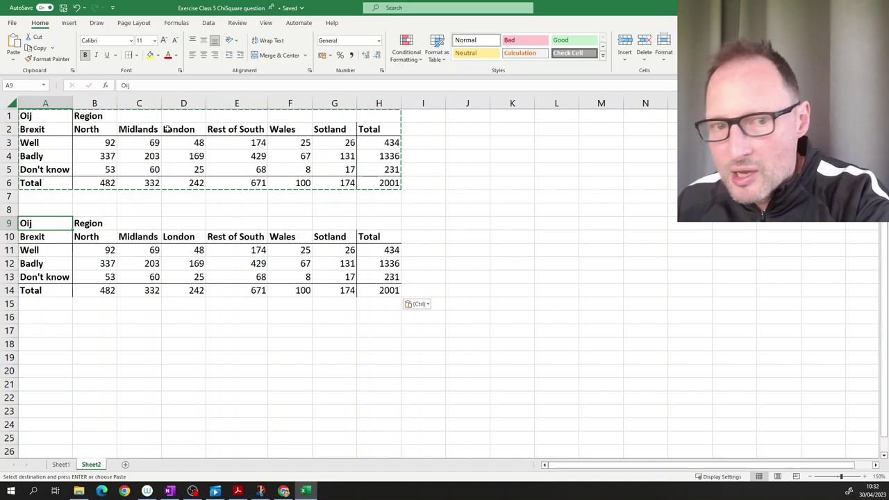
pyautogui.click(124, 85)
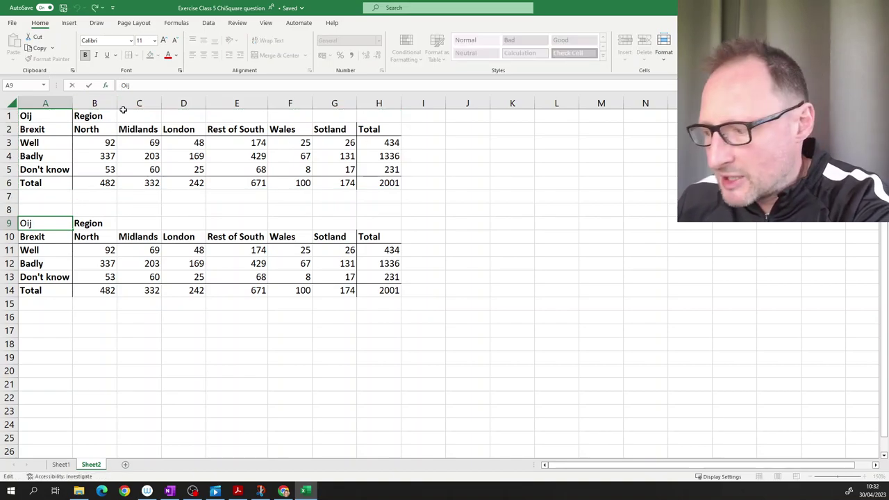
pyautogui.press('BackSpace')
pyautogui.write('E')
pyautogui.press('Return')
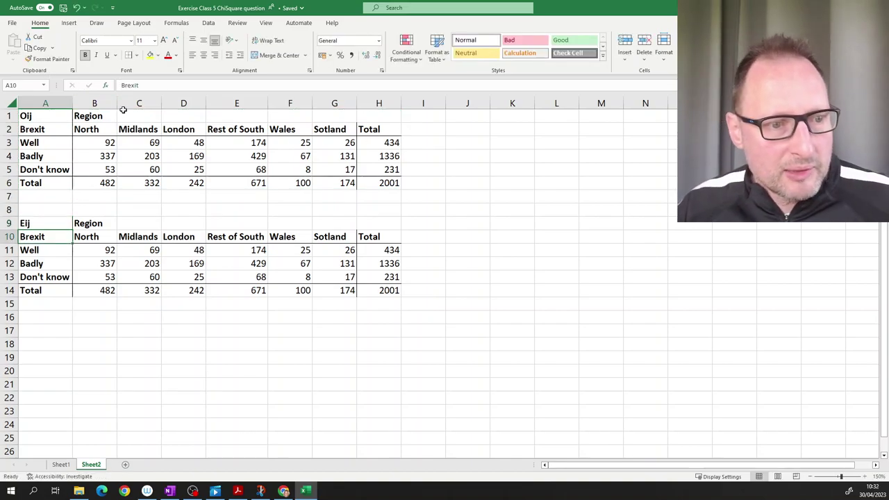
pyautogui.moveTo(119, 253); pyautogui.dragTo(365, 286)
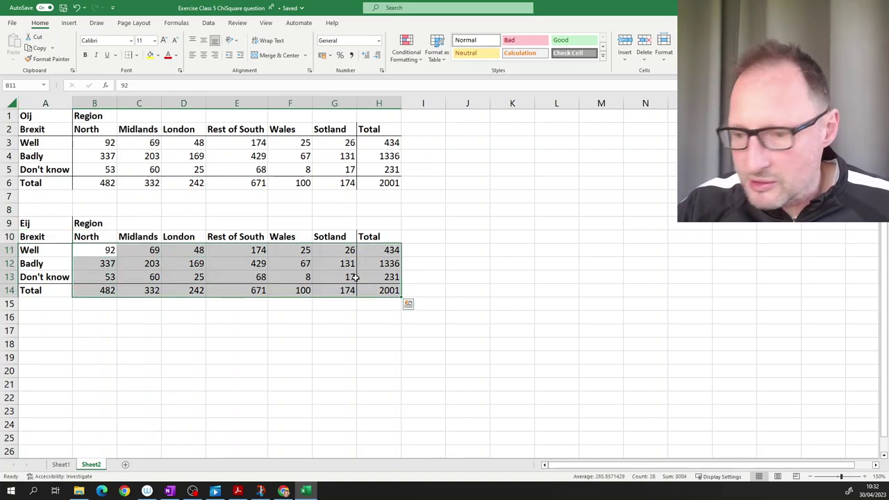
pyautogui.press('Delete')
# - Enter =H3*D6/H6 in D11, giving the Well–London expected count 52.48776
pyautogui.click(285, 348)
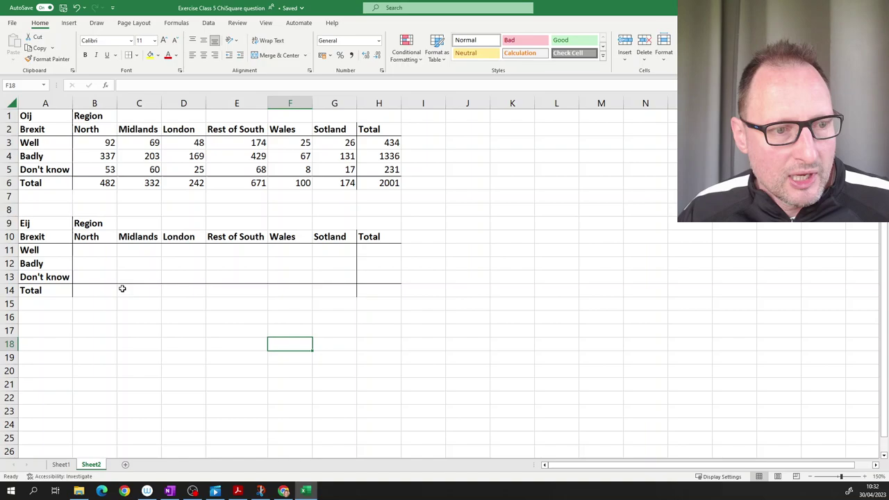
pyautogui.click(181, 251)
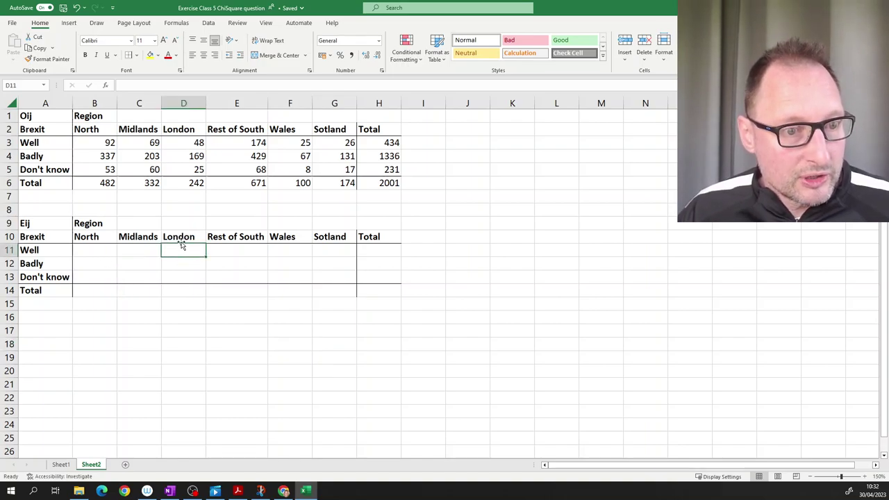
pyautogui.write('=')
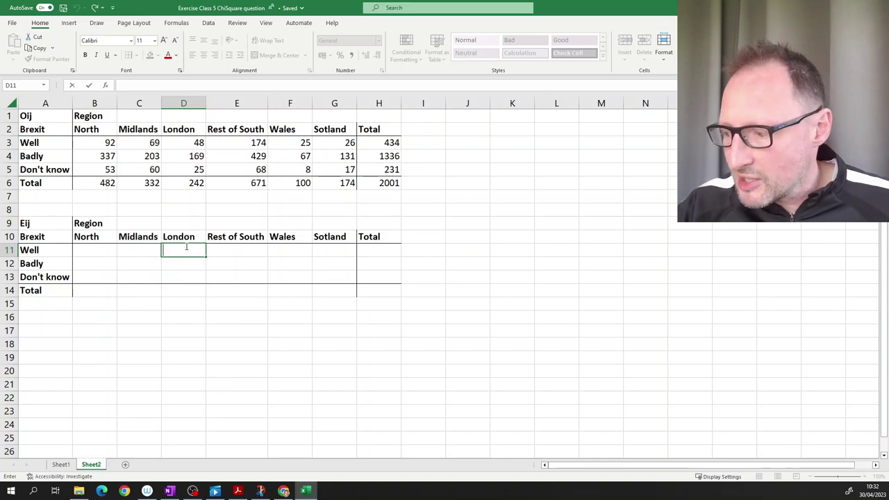
pyautogui.write('=')
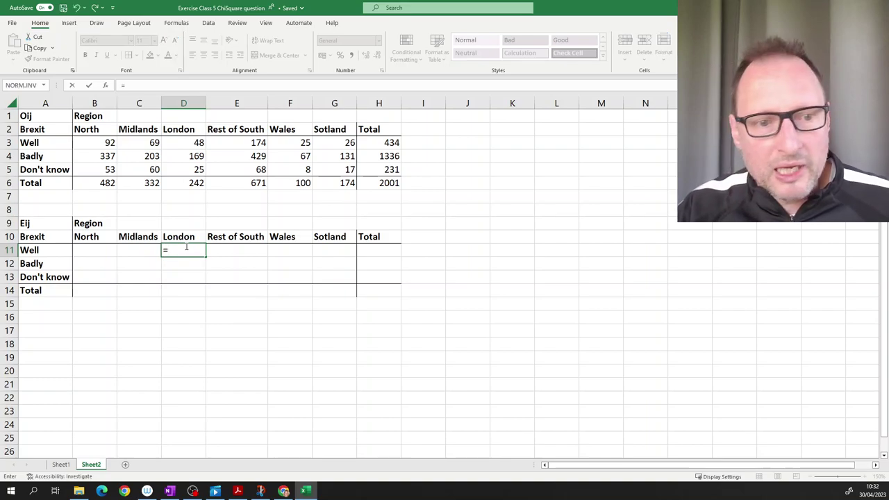
pyautogui.click(380, 143)
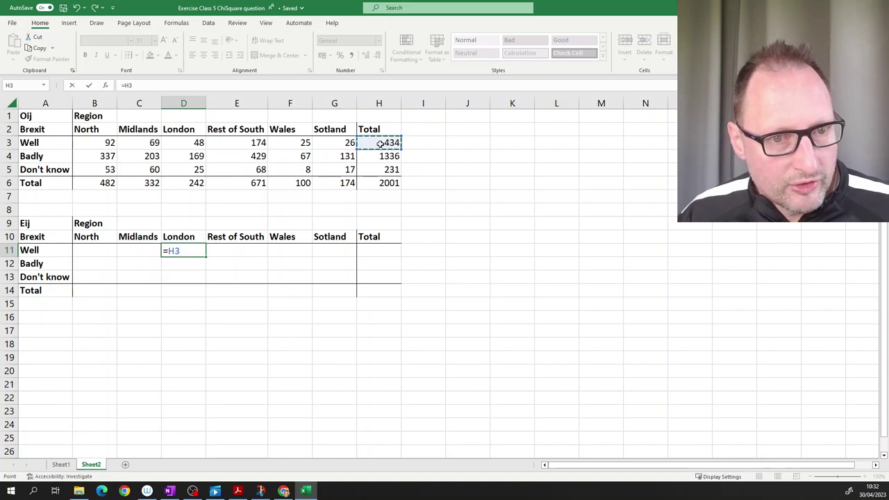
pyautogui.click(361, 84)
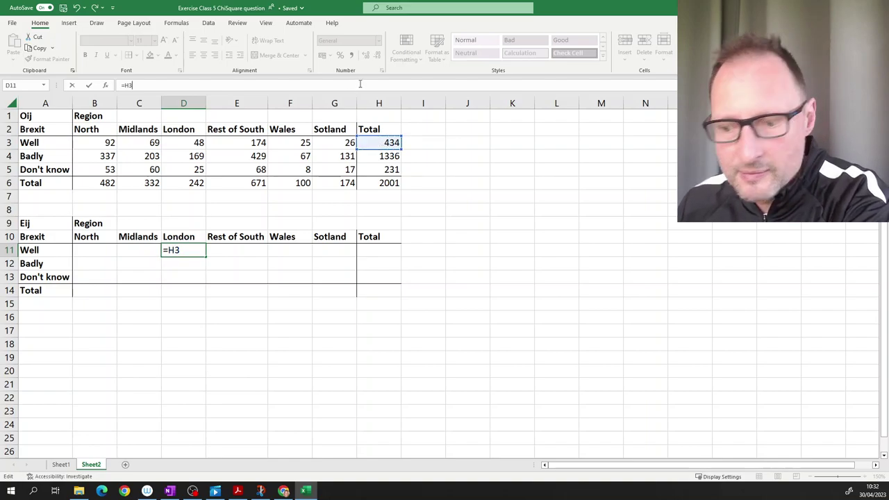
pyautogui.write('*')
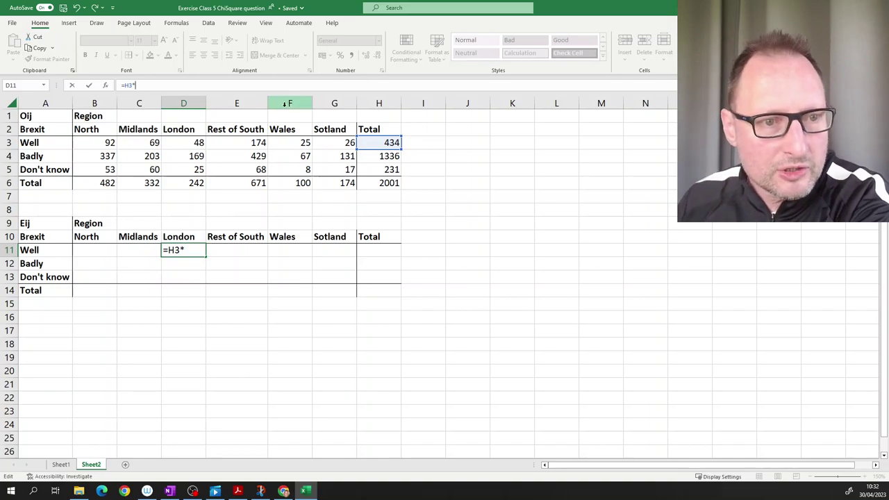
pyautogui.click(198, 183)
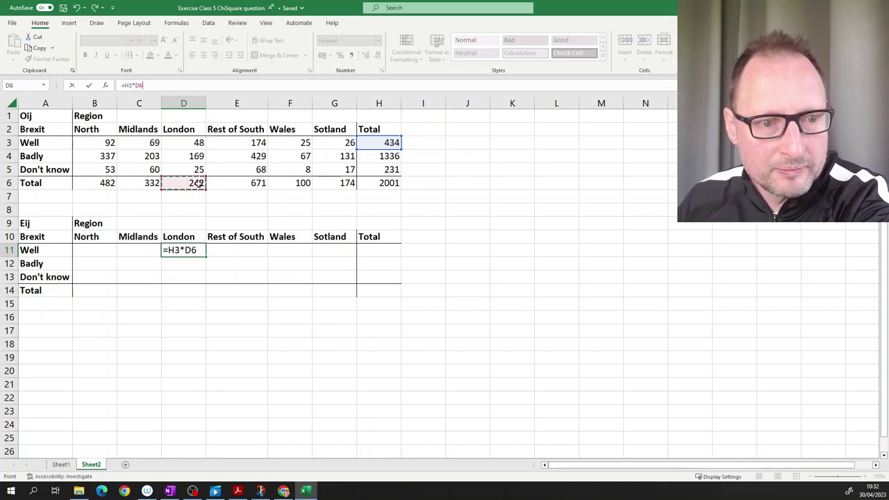
pyautogui.write('/')
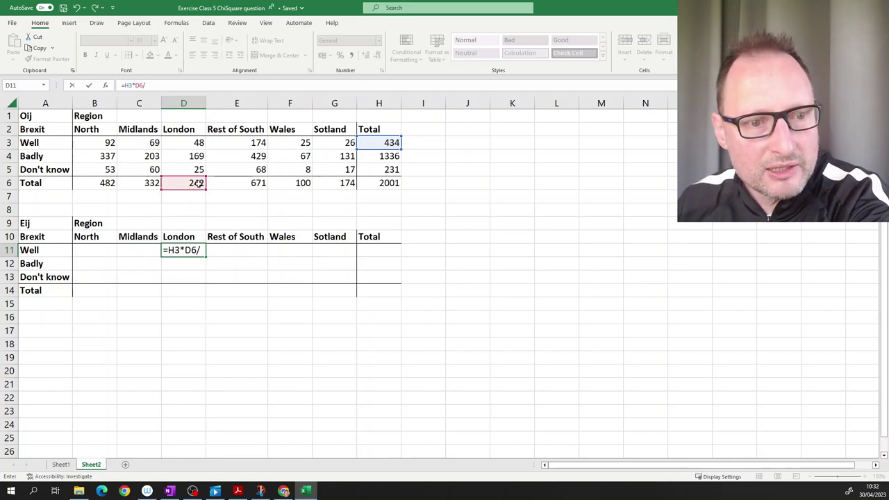
pyautogui.click(384, 182)
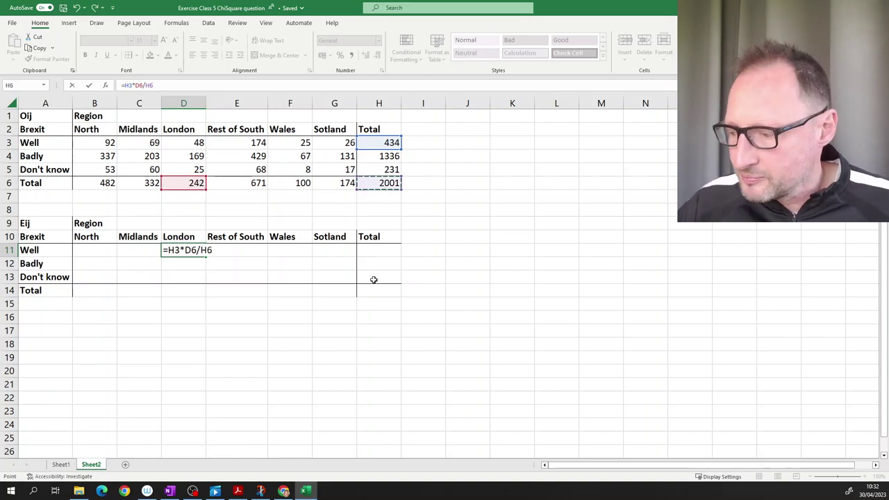
pyautogui.press('Return')
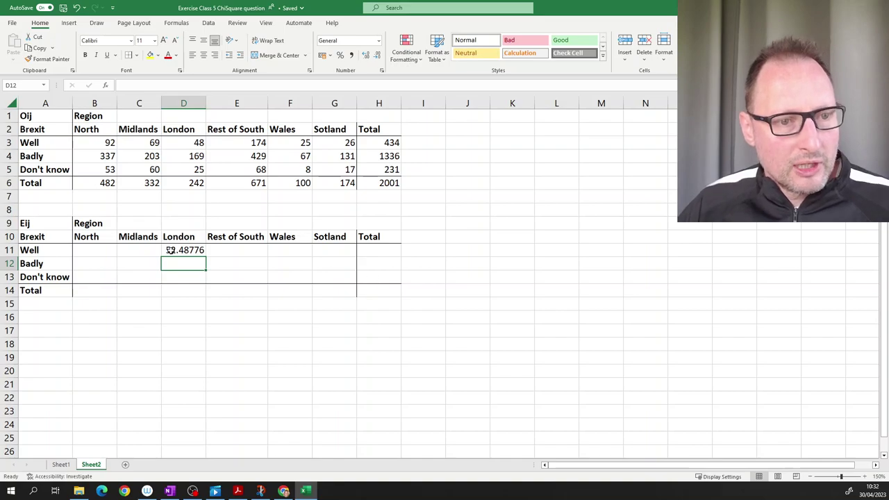
# - Fill D11's formula right into E11, where it shifts to =I3*E6/I6 and returns #DIV/0!
pyautogui.click(189, 142)
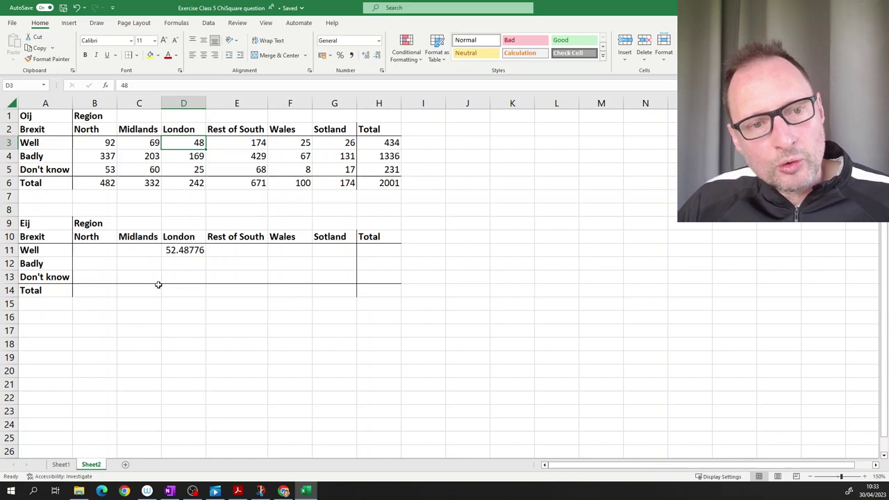
pyautogui.click(198, 250)
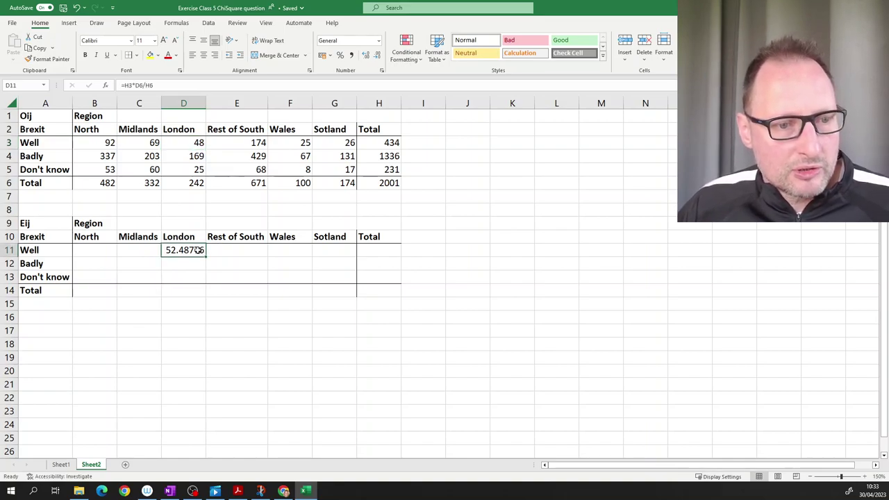
pyautogui.moveTo(207, 258); pyautogui.dragTo(256, 271)
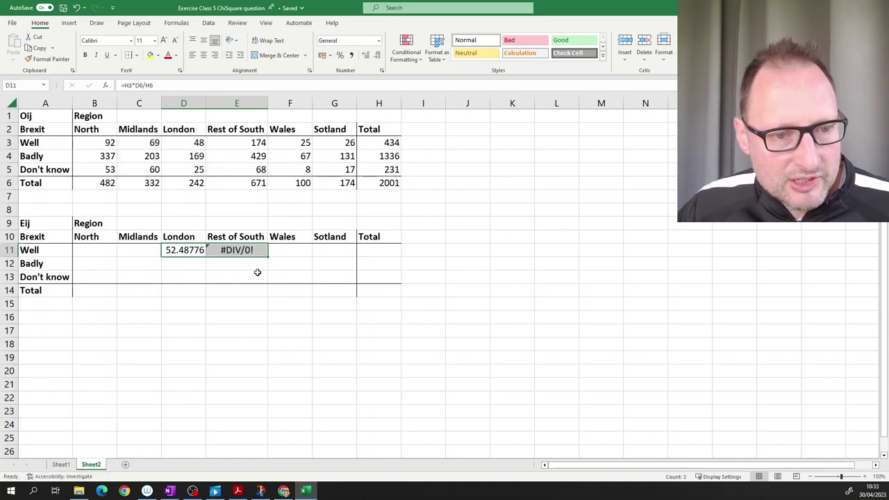
pyautogui.doubleClick(229, 250)
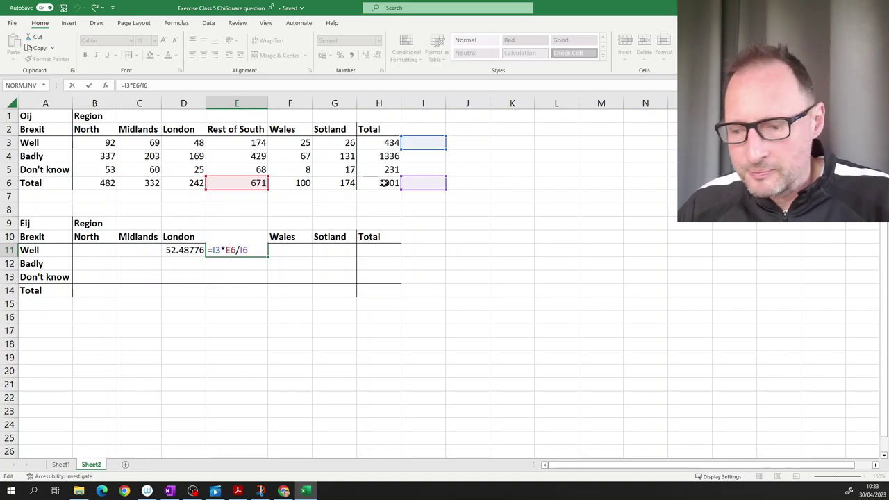
pyautogui.hotkey('ctrl', 'Return')
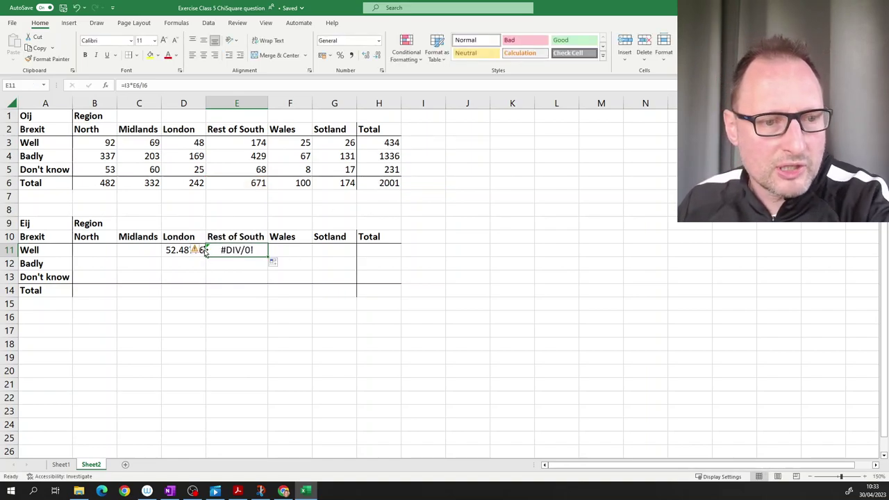
# - Anchor the totals in D11's formula as =$H3*D6/$H6
pyautogui.click(175, 250)
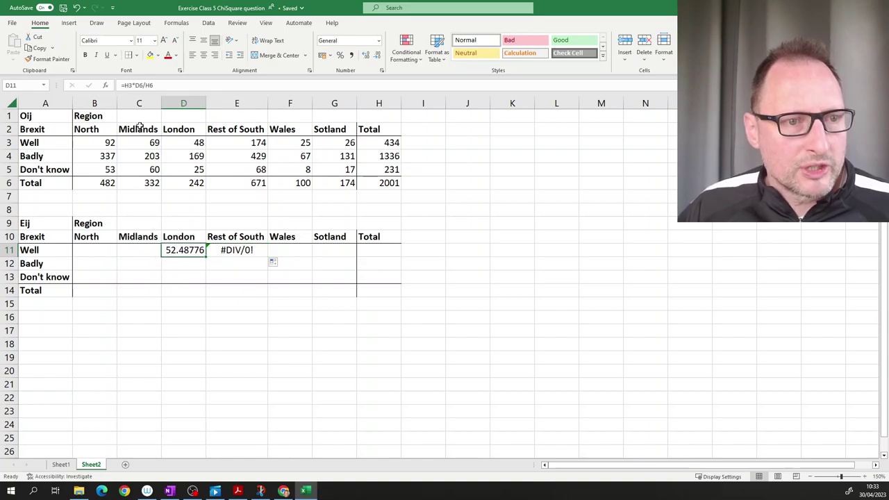
pyautogui.doubleClick(176, 252)
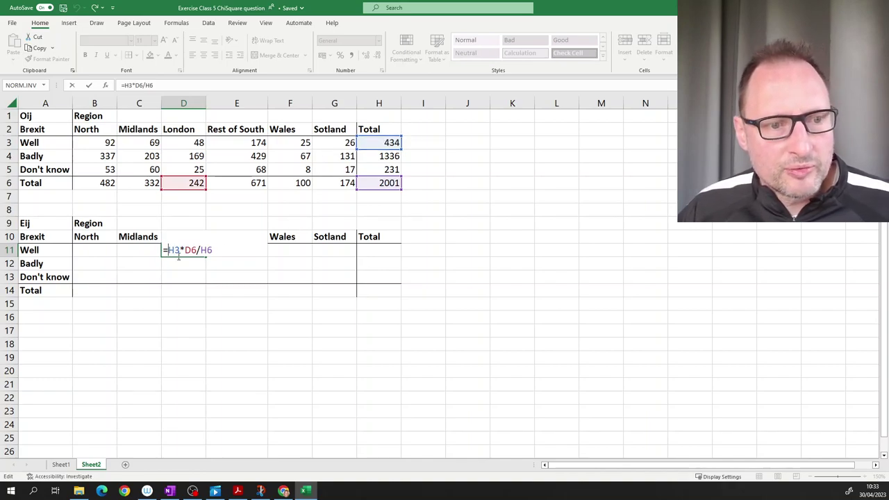
pyautogui.write('$')
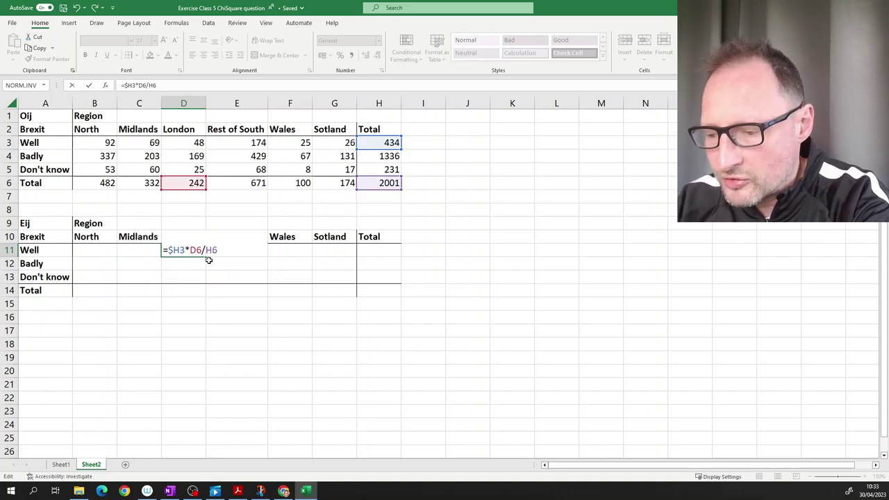
pyautogui.write('$')
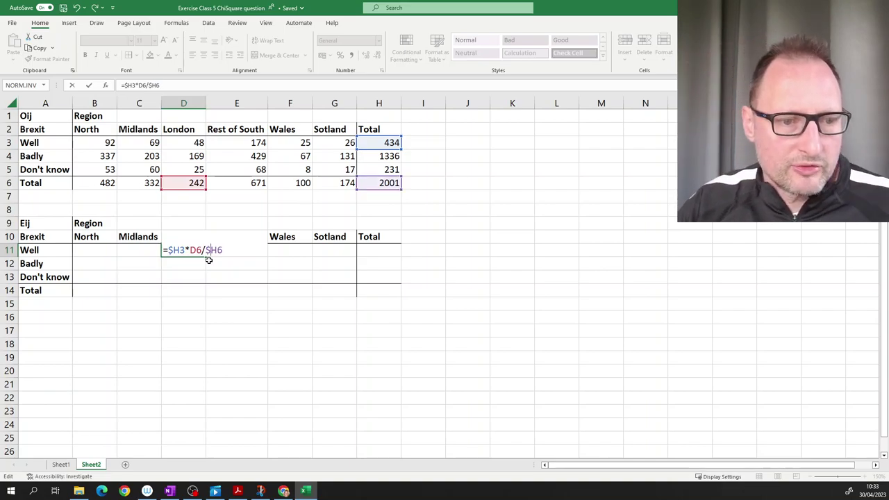
pyautogui.press('Return')
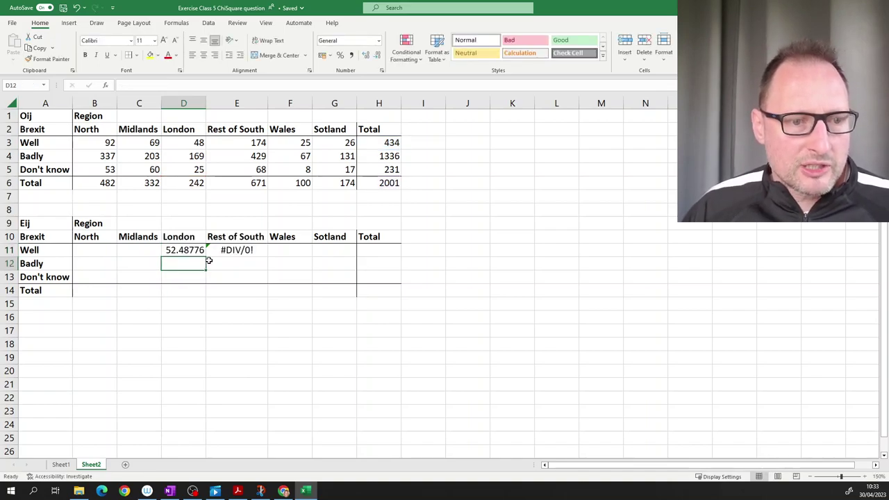
# - Fill the D11 formula right to E11 and left to C11, giving 145.5342329 and 72.008
pyautogui.click(189, 249)
pyautogui.moveTo(207, 255); pyautogui.dragTo(242, 258)
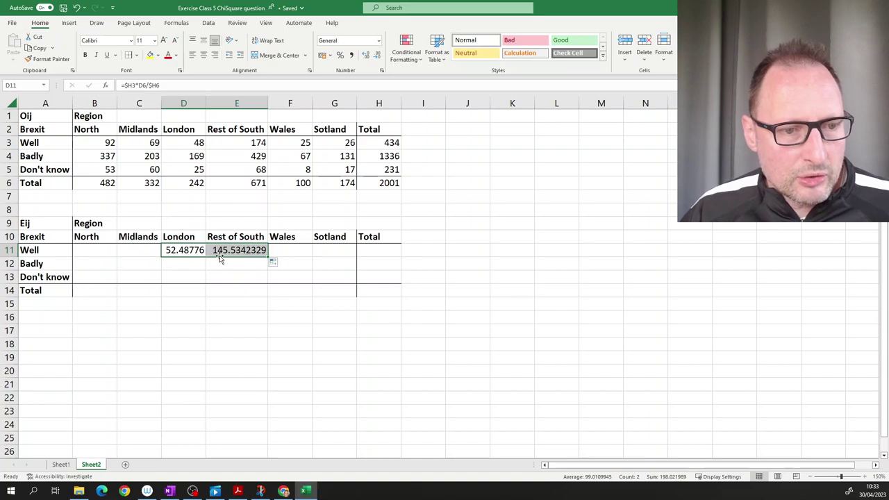
pyautogui.click(189, 252)
pyautogui.moveTo(157, 257); pyautogui.dragTo(121, 260)
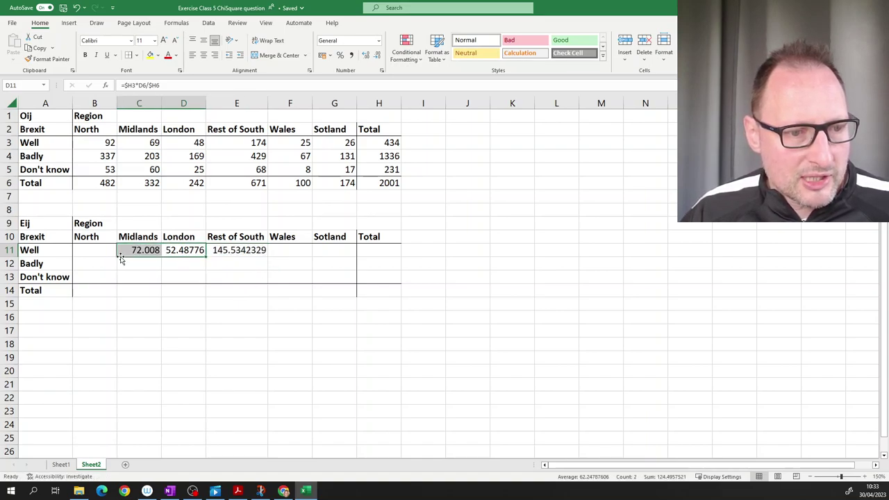
pyautogui.click(131, 247)
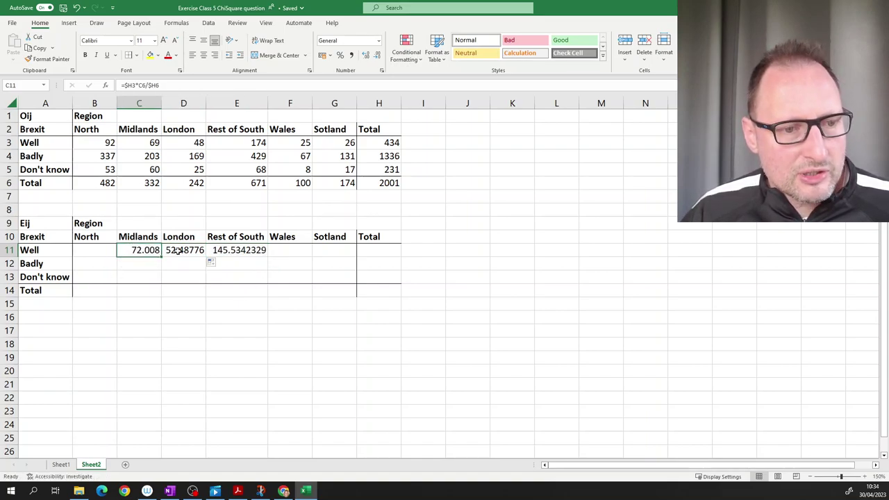
# - Check the Midlands formula, then fill D11 down to D12, which returns #DIV/0!
pyautogui.doubleClick(133, 249)
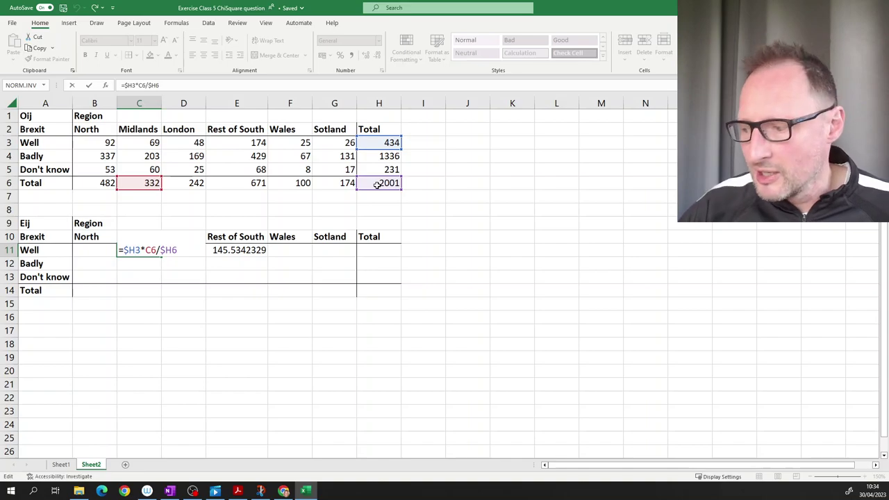
pyautogui.press('Return')
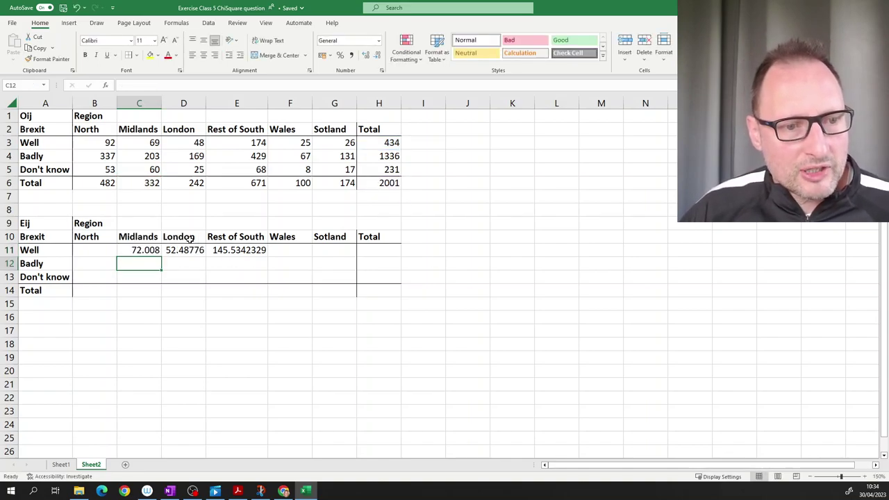
pyautogui.click(198, 254)
pyautogui.moveTo(205, 257); pyautogui.dragTo(207, 267)
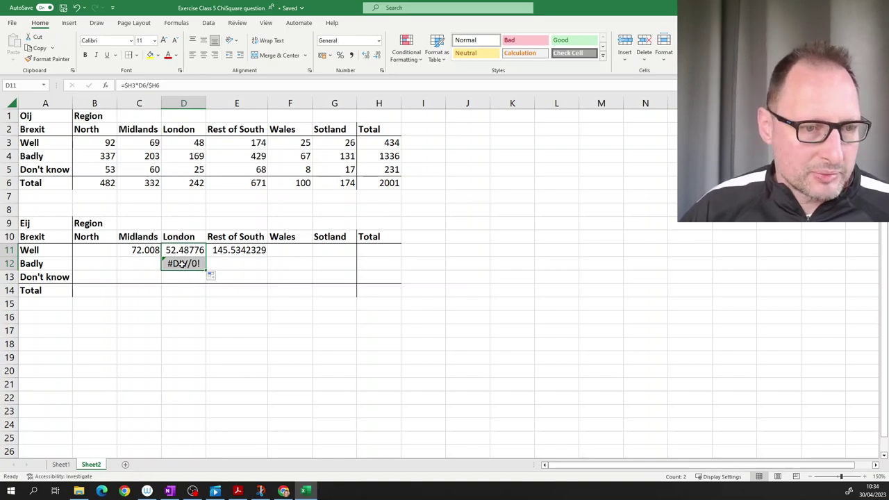
pyautogui.doubleClick(182, 264)
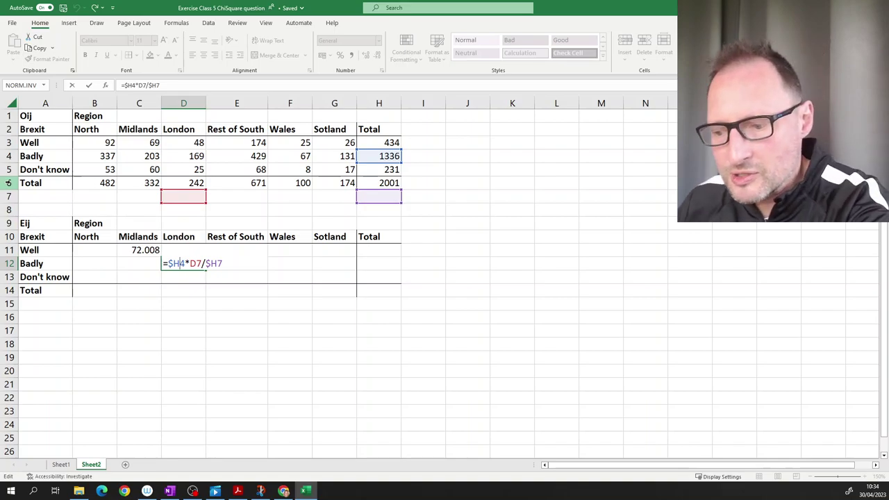
pyautogui.hotkey('ctrl', 'Return')
# - Clear the Rest of South and Midlands Well cells E11 and C11
pyautogui.click(180, 252)
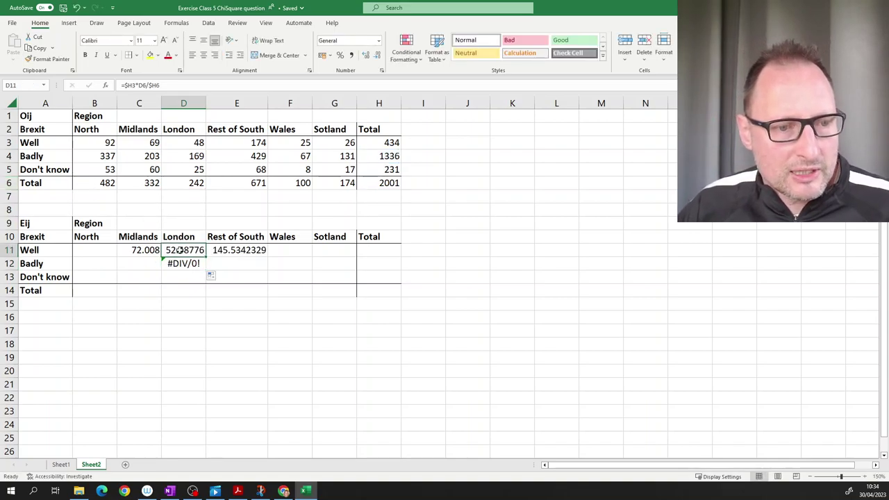
pyautogui.click(249, 250)
pyautogui.press('Delete')
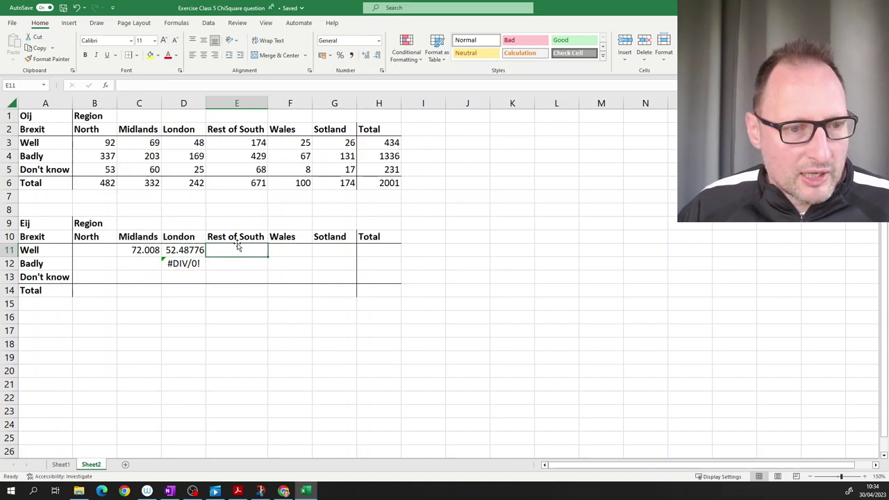
pyautogui.click(143, 253)
pyautogui.press('Delete')
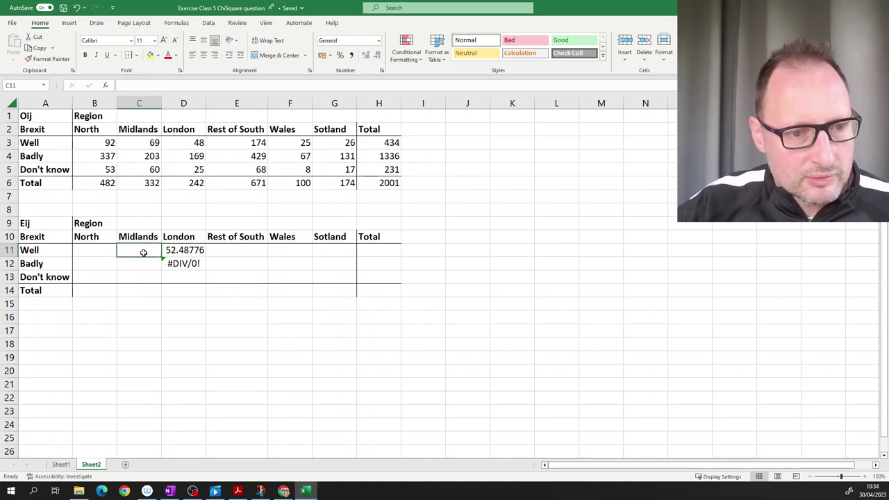
# - Lock D11's references so the formula reads =$H3*D$6/$H6
pyautogui.doubleClick(168, 250)
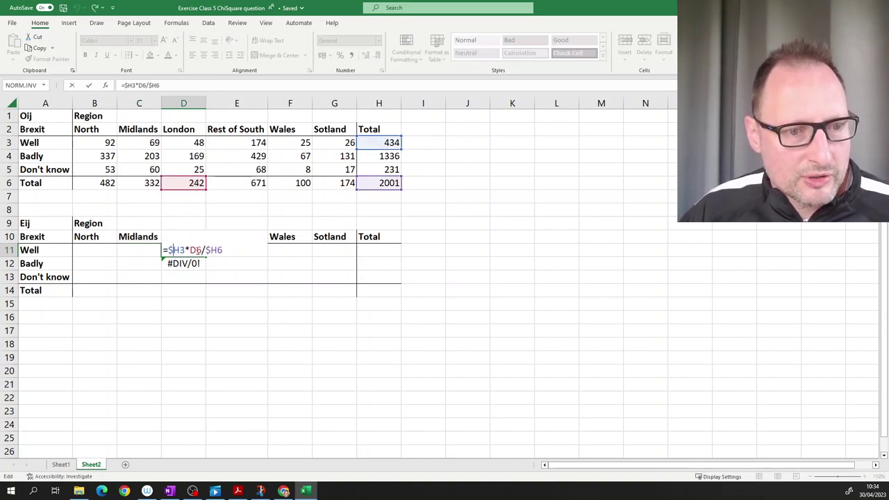
pyautogui.click(196, 250)
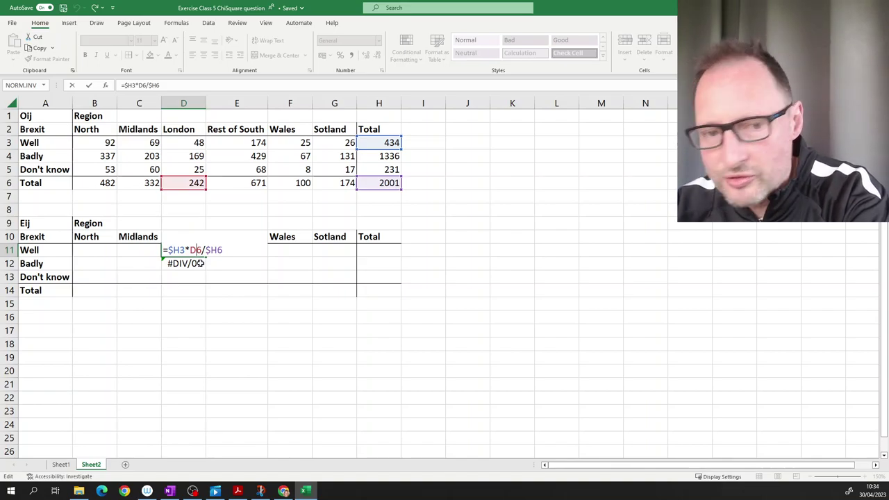
pyautogui.write('$')
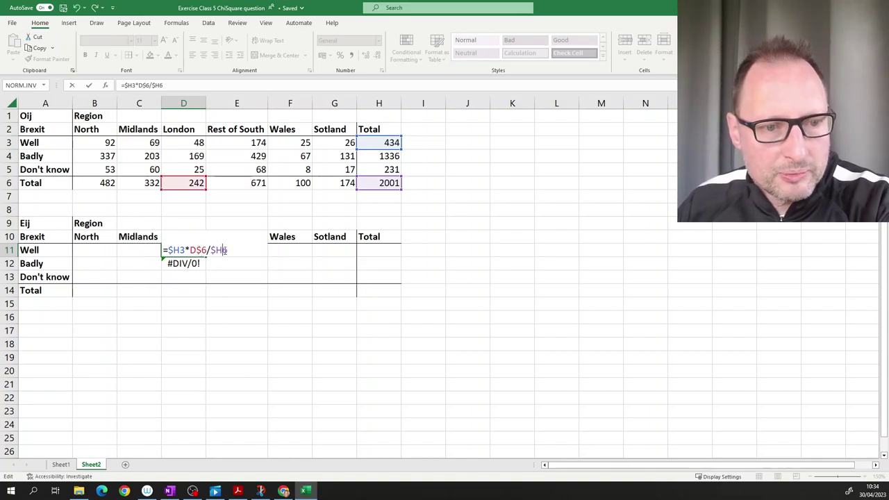
pyautogui.click(224, 250)
pyautogui.write('$')
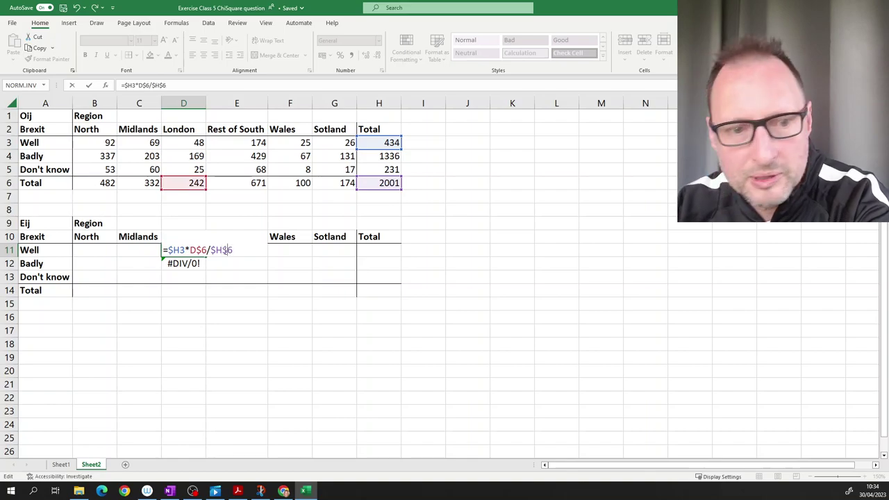
pyautogui.press('Return')
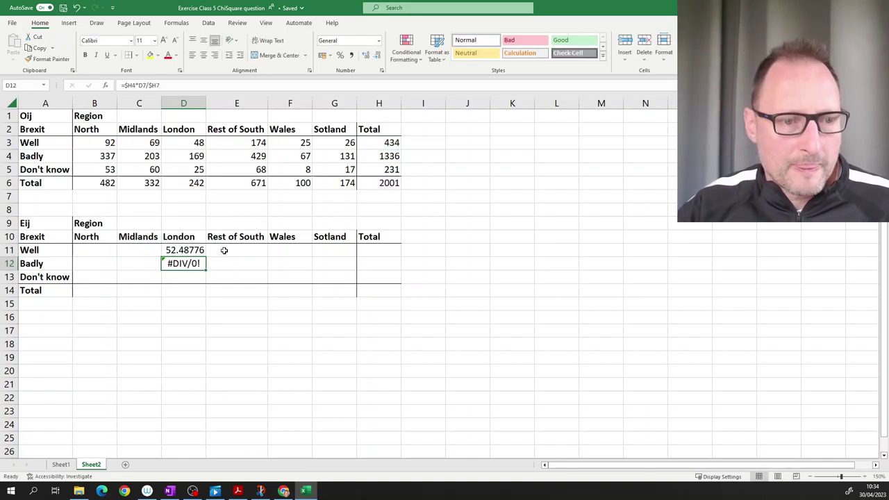
# - Fill the formula down the London column through Don't know and across to Rest of South
pyautogui.click(199, 251)
pyautogui.moveTo(206, 256); pyautogui.dragTo(210, 292)
pyautogui.click(247, 303)
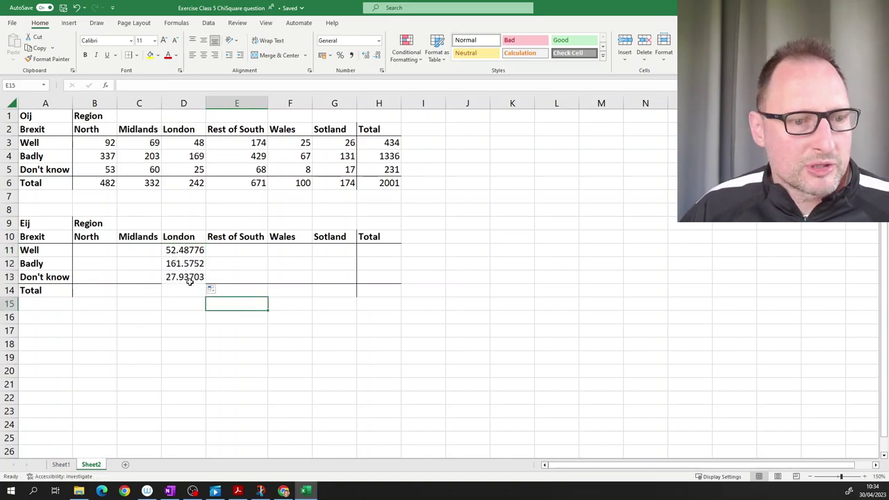
pyautogui.click(185, 250)
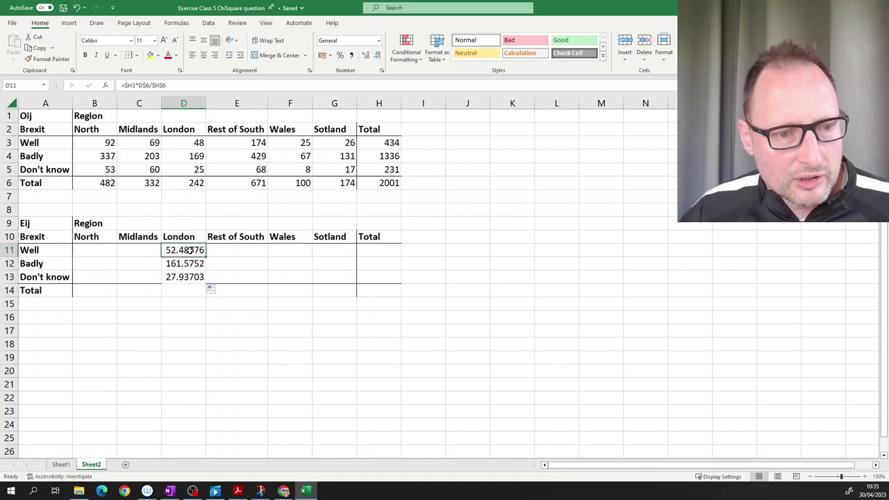
pyautogui.moveTo(205, 256); pyautogui.dragTo(289, 257)
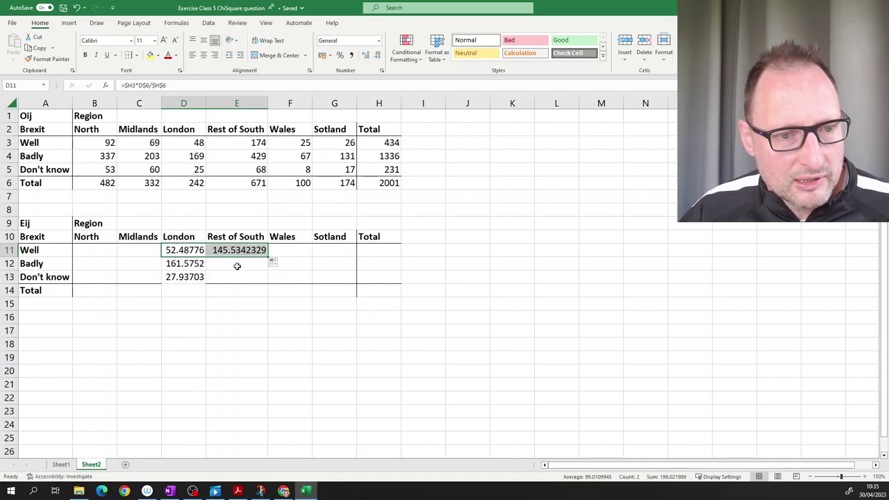
pyautogui.doubleClick(184, 275)
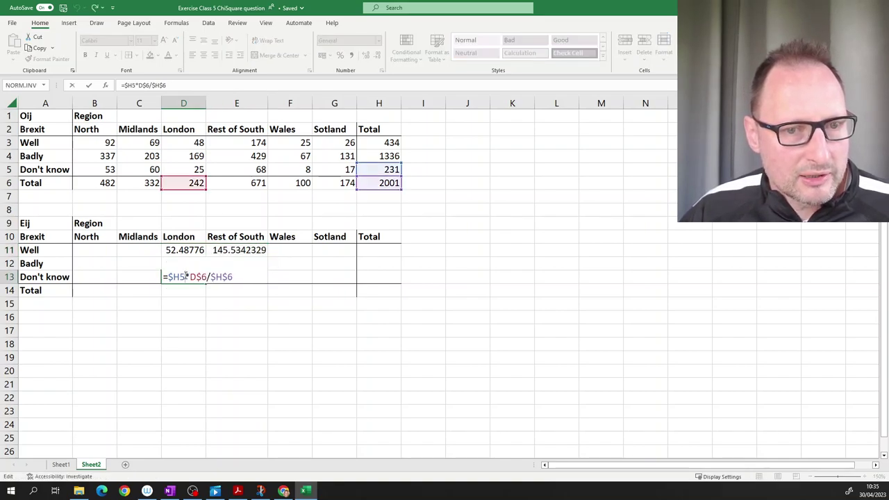
pyautogui.press('Return')
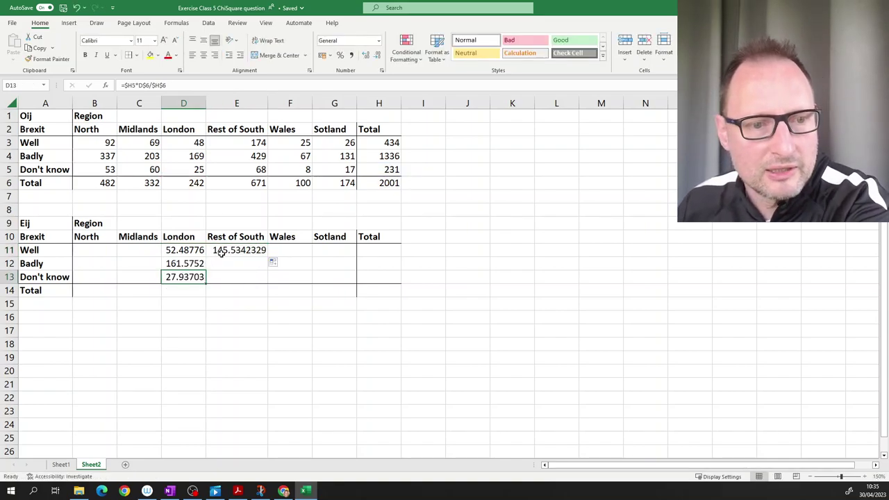
pyautogui.doubleClick(230, 250)
pyautogui.press('Escape')
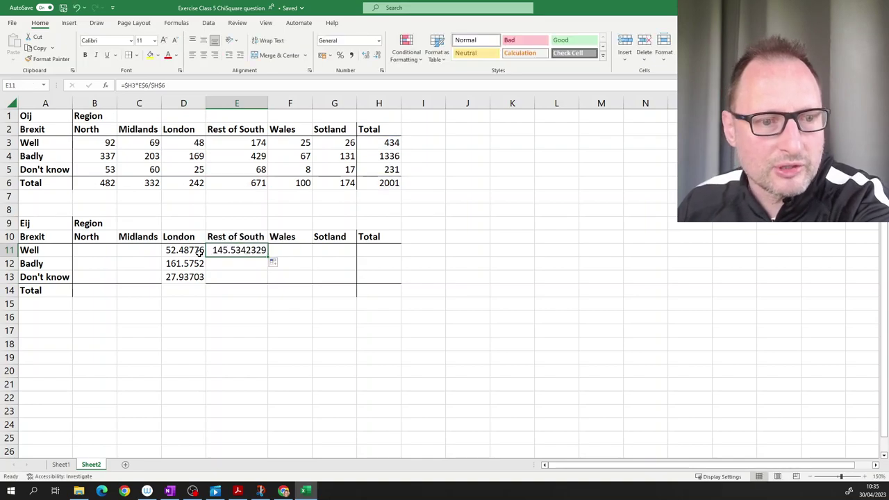
# - Fill the formula across all regions, checking North–Well 104.5417 and Midlands–Badly formulas
pyautogui.click(199, 253)
pyautogui.moveTo(205, 256); pyautogui.dragTo(80, 285)
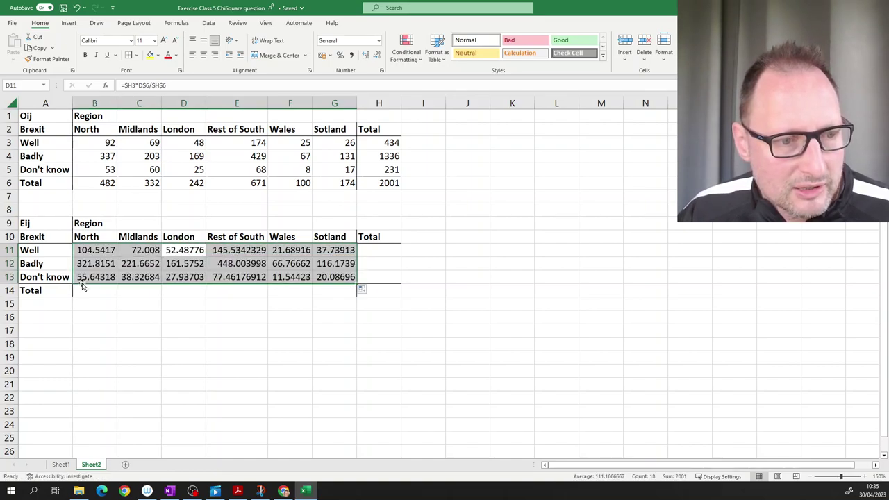
pyautogui.click(184, 314)
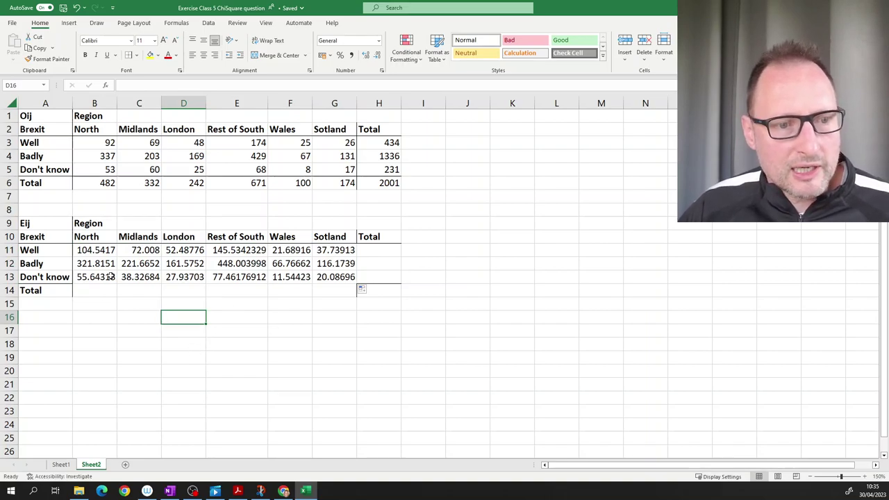
pyautogui.doubleClick(101, 250)
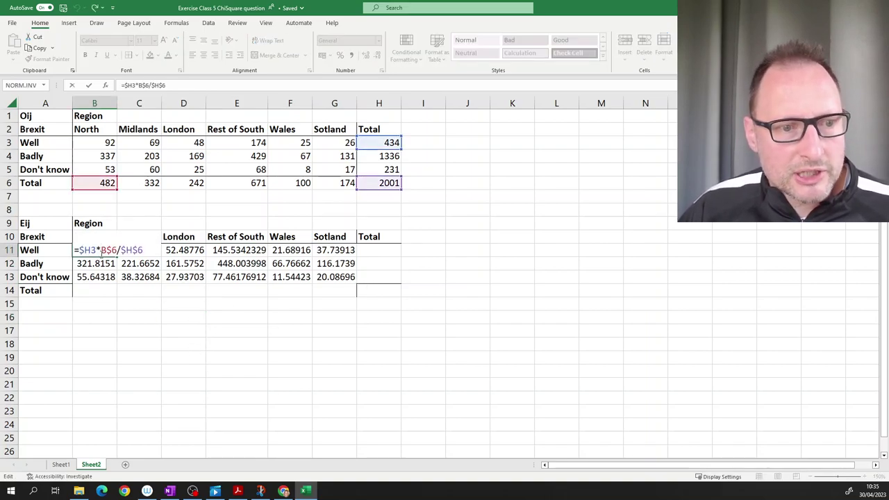
pyautogui.press('Escape')
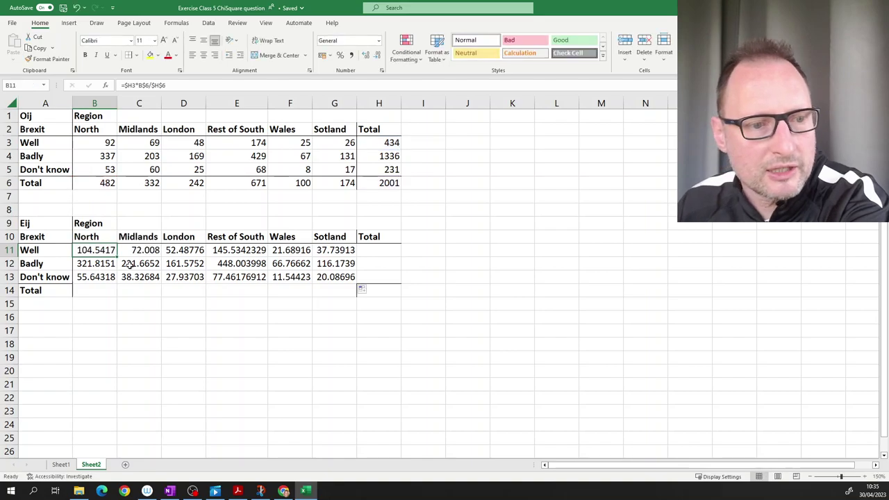
pyautogui.doubleClick(133, 265)
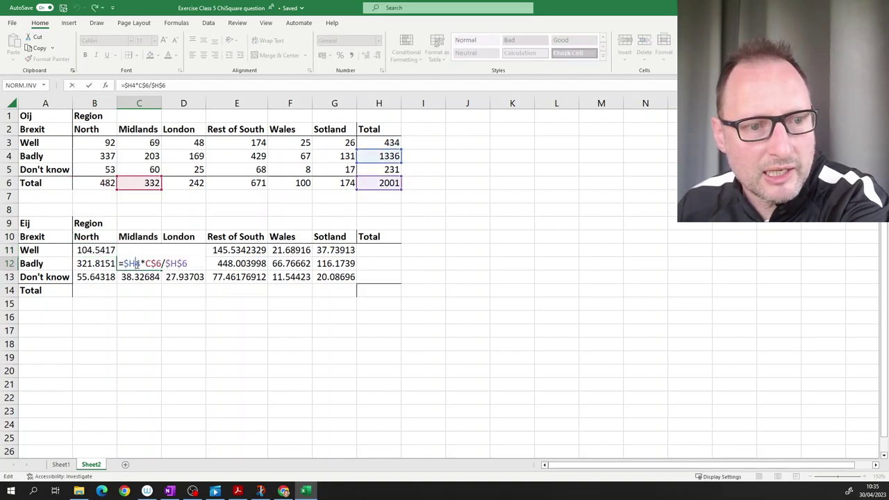
pyautogui.press('Escape')
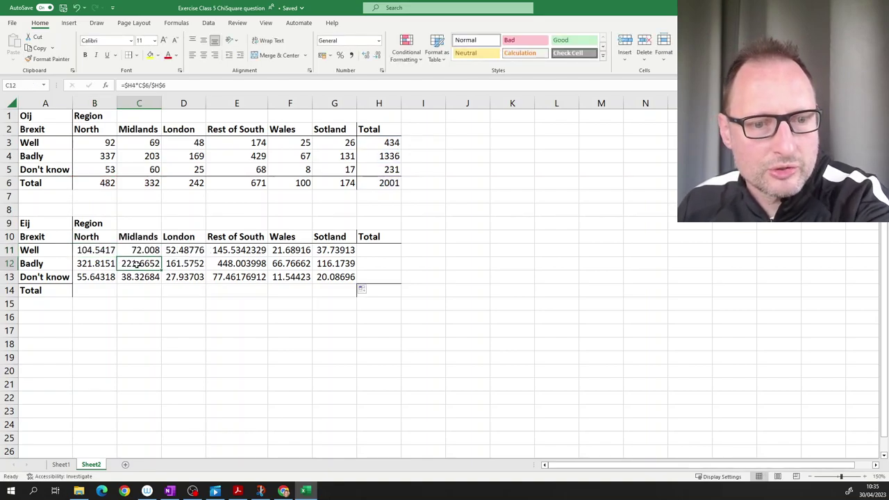
pyautogui.click(43, 226)
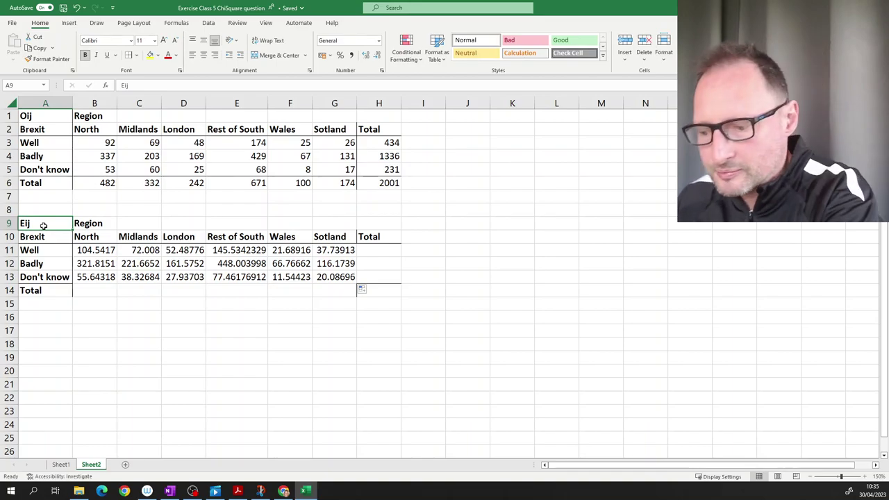
# - Return to the OneNote notes and leave pen mode to review the chi-square formula
pyautogui.hotkey('alt', 'Tab')
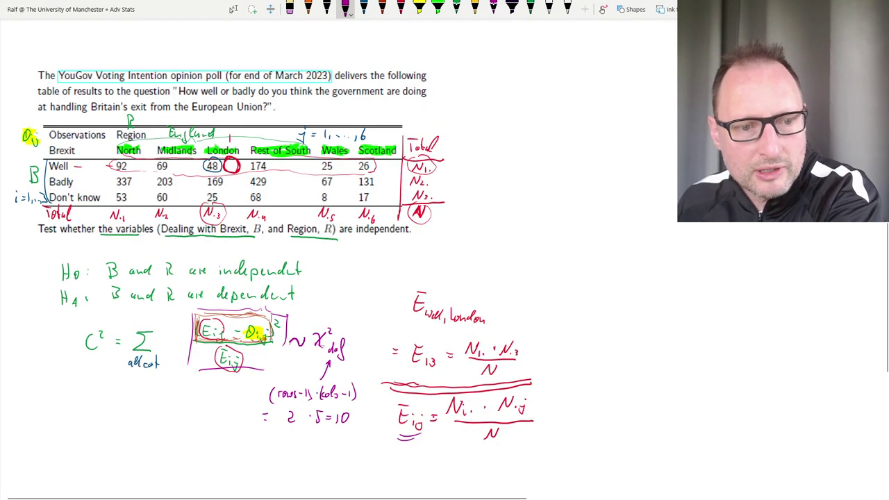
pyautogui.press('Escape')
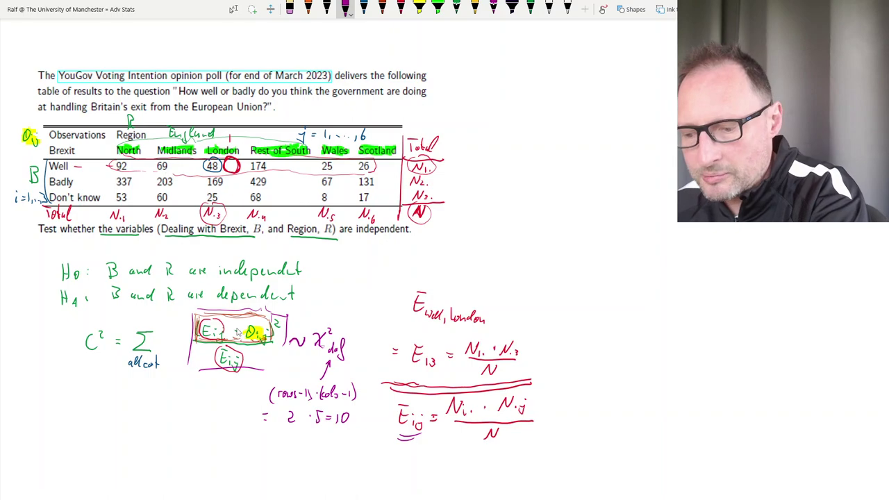
# - Copy the Eij table A9:H14 to A17 and clear its pasted values
pyautogui.hotkey('alt', 'Tab')
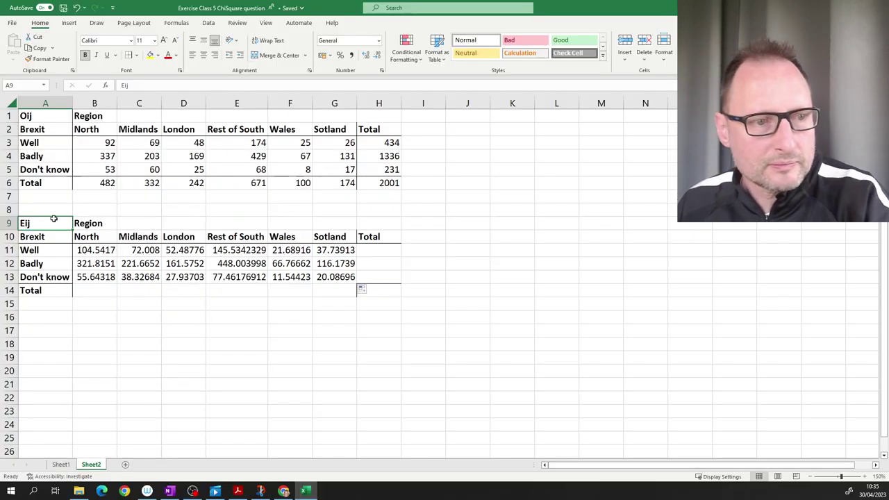
pyautogui.moveTo(44, 225); pyautogui.dragTo(381, 295)
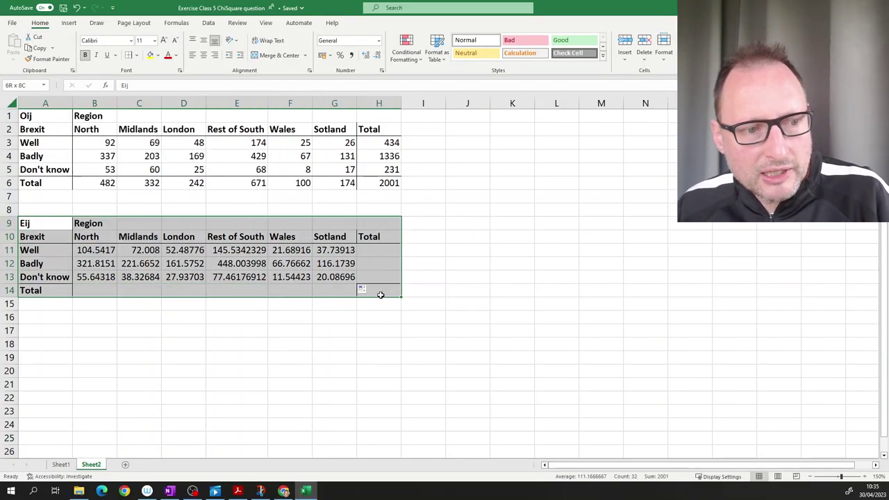
pyautogui.hotkey('ctrl', 'c')
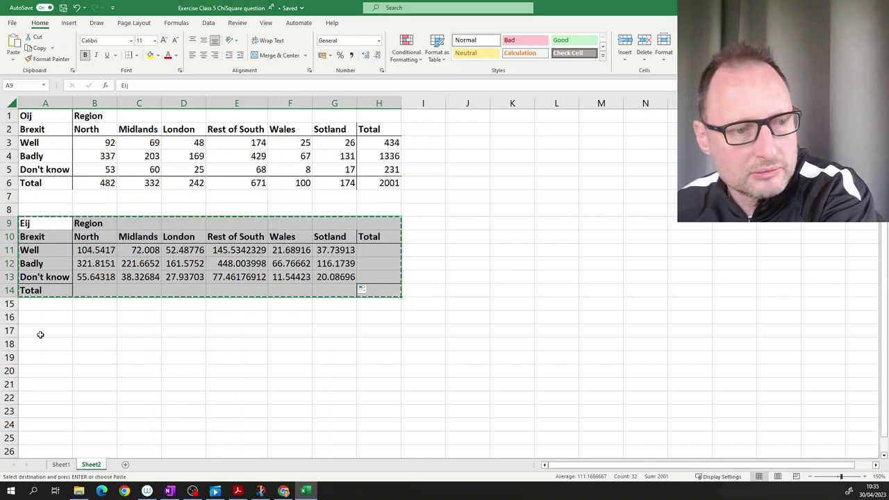
pyautogui.click(40, 335)
pyautogui.hotkey('ctrl', 'v')
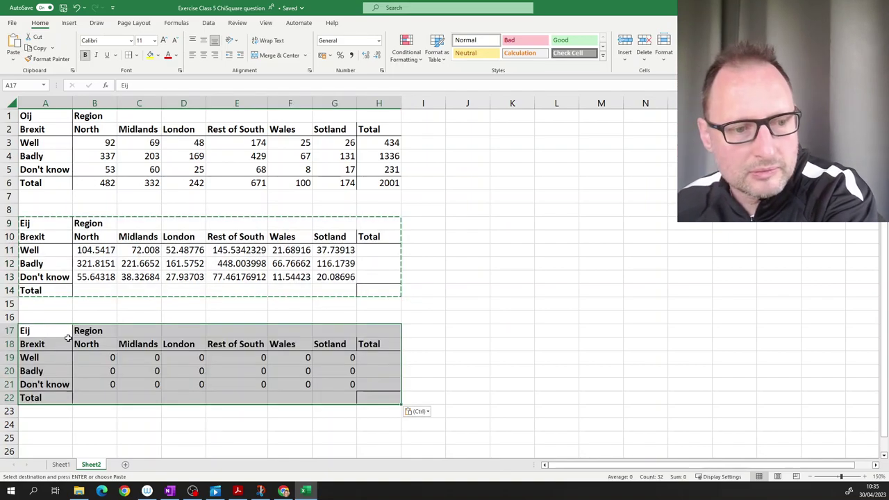
pyautogui.click(139, 357)
pyautogui.moveTo(113, 357); pyautogui.dragTo(328, 392)
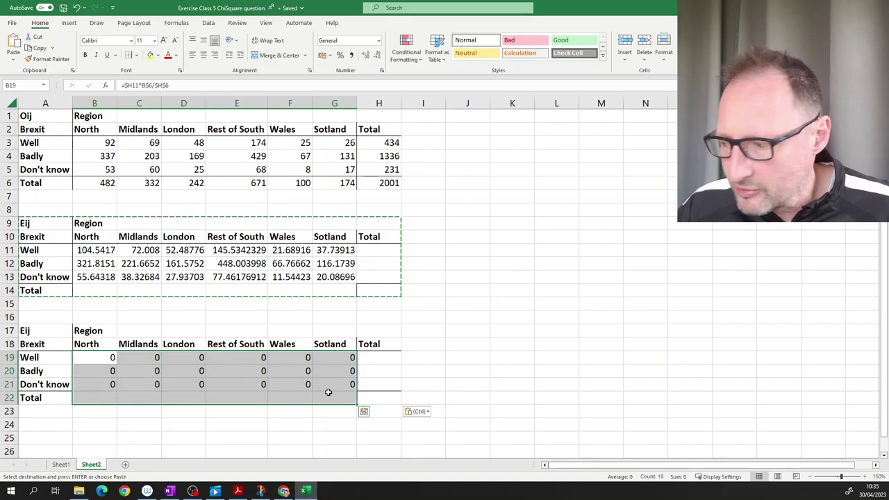
pyautogui.press('Delete')
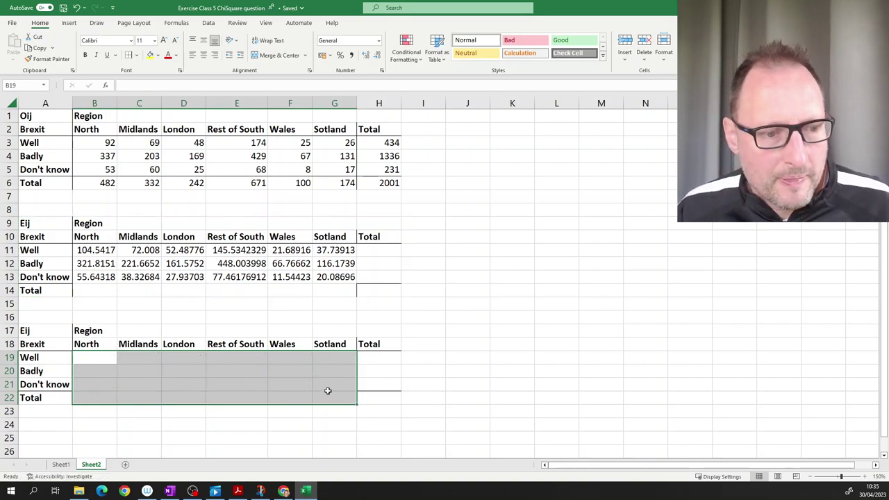
# - Enter =(B3-B11)^2/B11 in B19 as the first chi-square contribution
pyautogui.click(95, 357)
pyautogui.write('=')
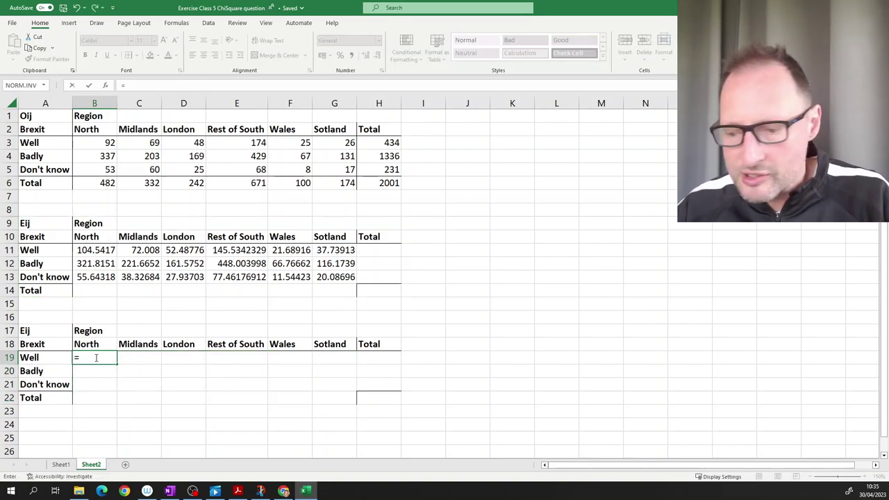
pyautogui.write('(')
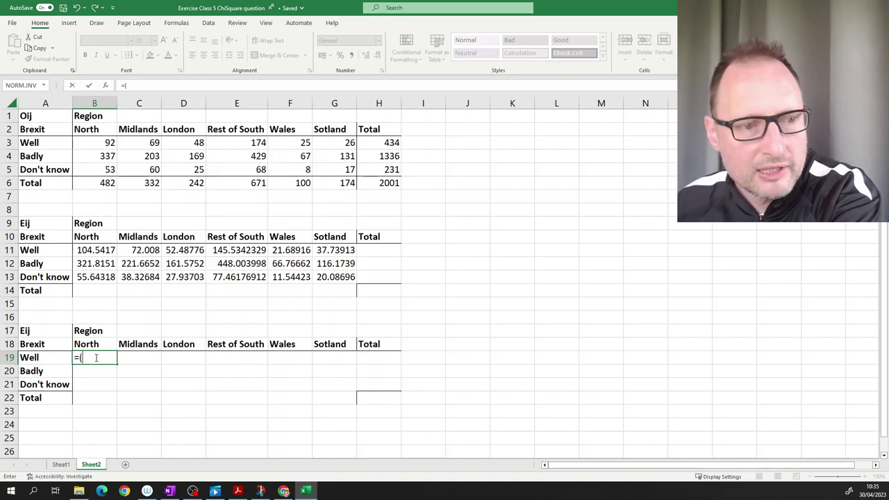
pyautogui.click(97, 143)
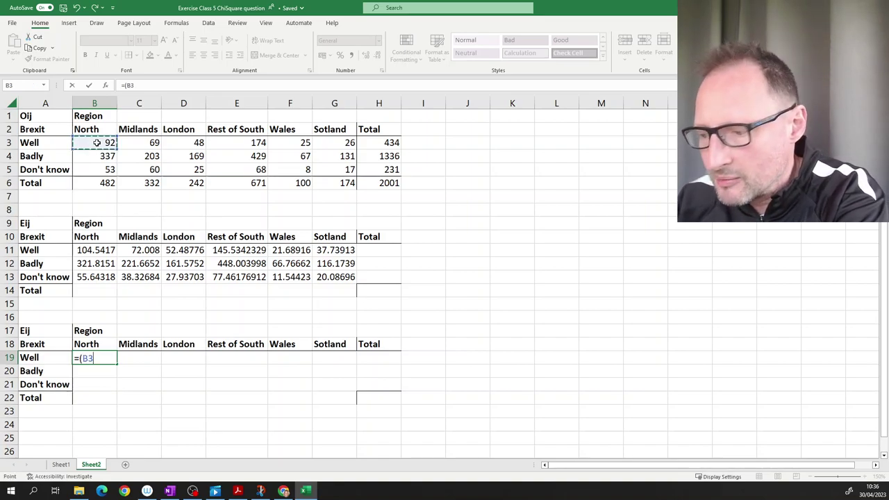
pyautogui.write('-')
pyautogui.click(94, 251)
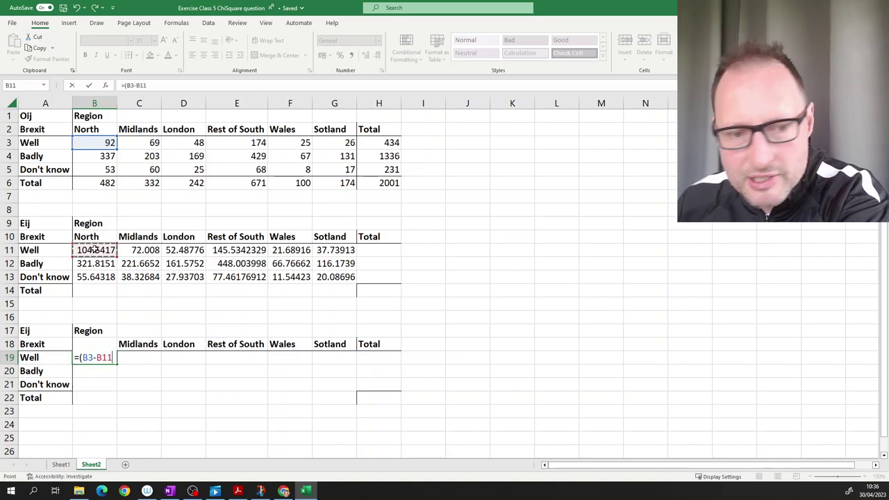
pyautogui.write(')')
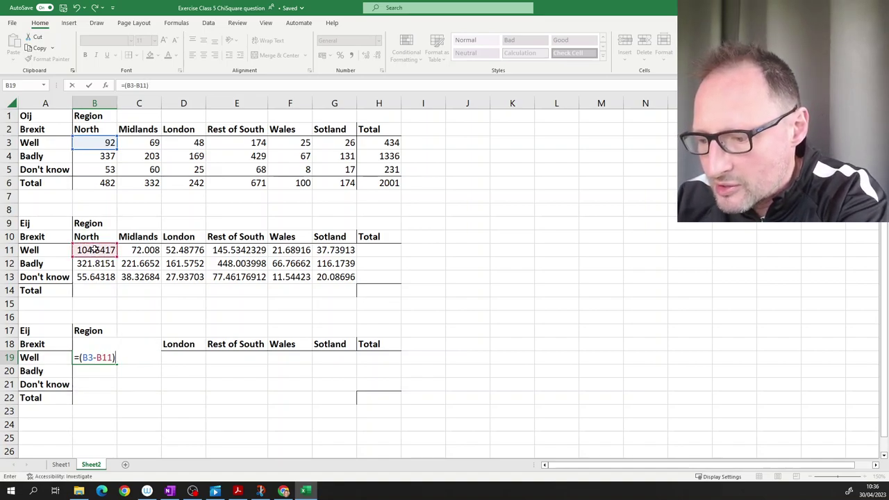
pyautogui.write('^2')
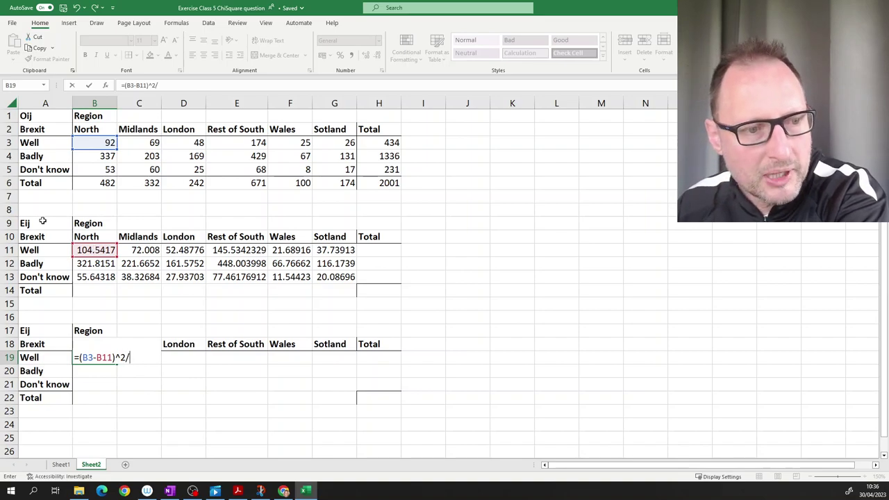
pyautogui.write('/')
pyautogui.click(100, 249)
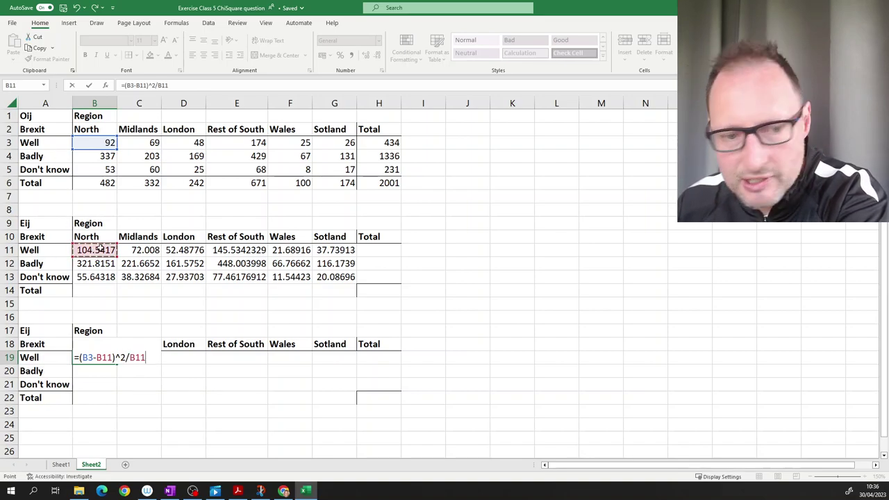
pyautogui.press('Return')
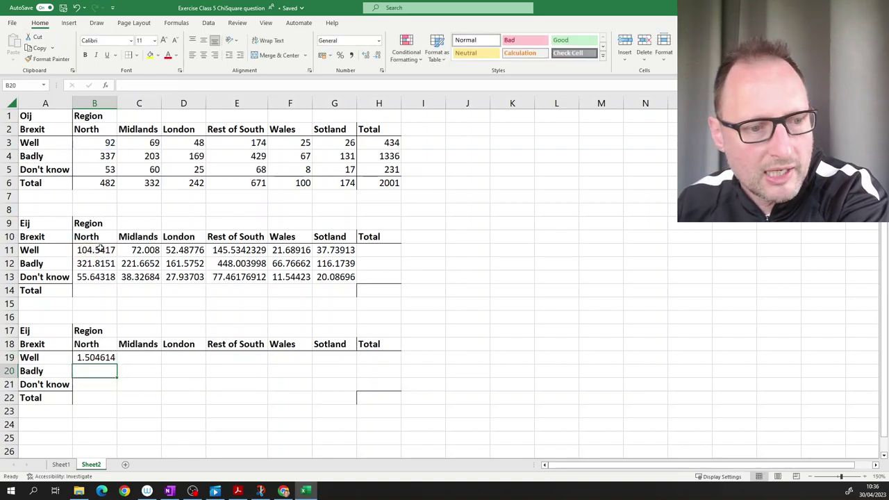
pyautogui.doubleClick(100, 357)
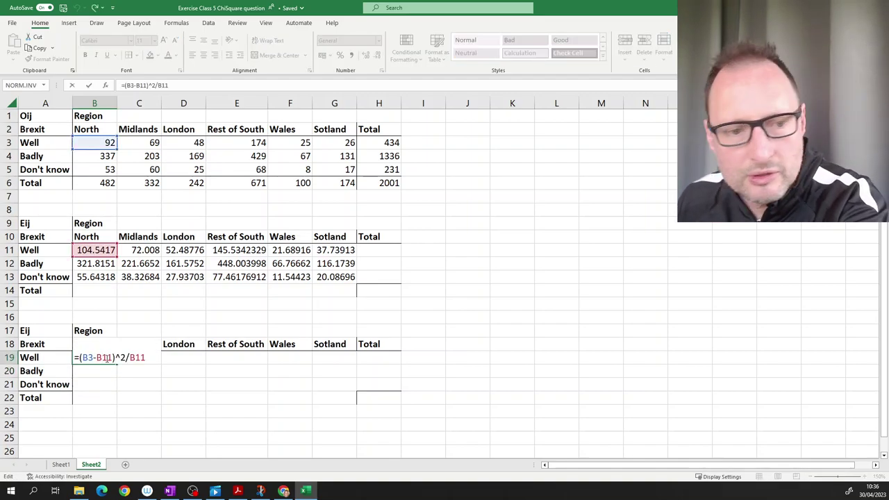
pyautogui.press('Escape')
# - Fill the B19 formula across to G19 and down through row 21, checking E19 and E21
pyautogui.moveTo(117, 364); pyautogui.dragTo(365, 363)
pyautogui.click(225, 358)
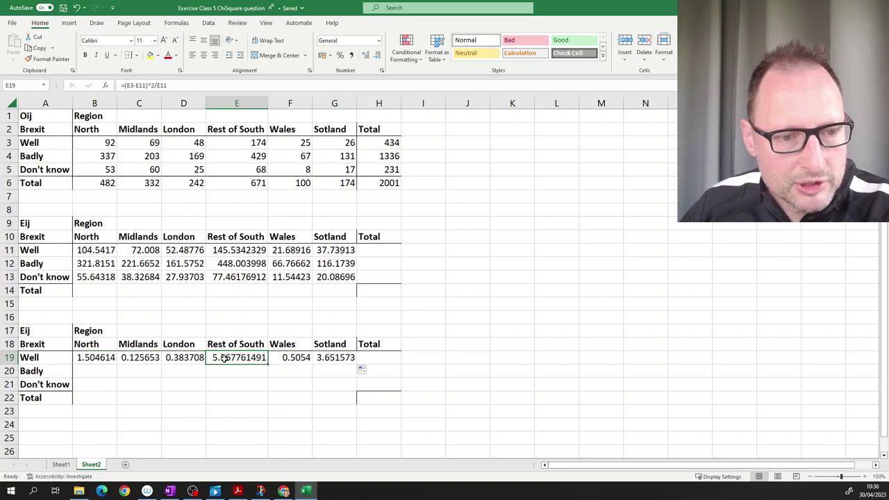
pyautogui.doubleClick(225, 357)
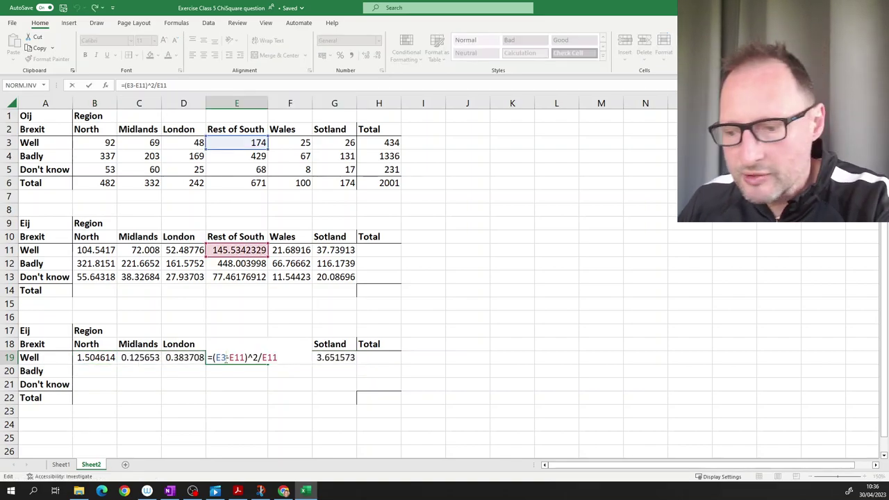
pyautogui.press('Escape')
pyautogui.moveTo(99, 360); pyautogui.dragTo(353, 387)
pyautogui.doubleClick(255, 384)
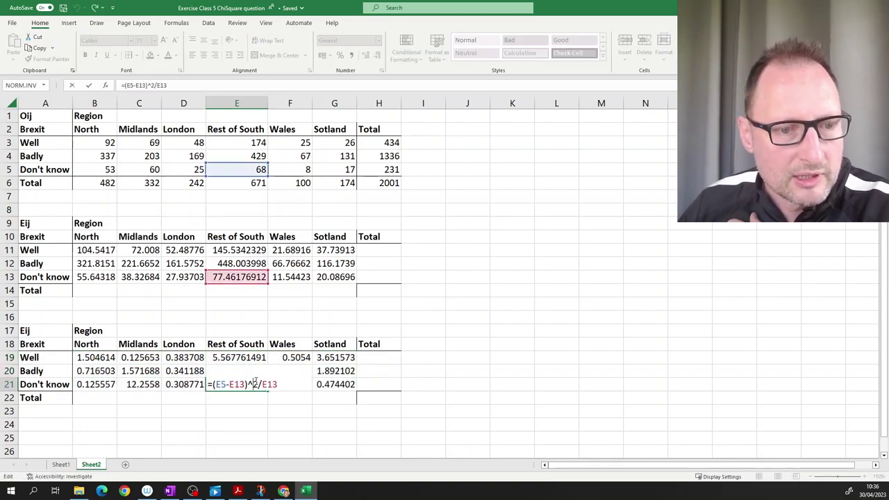
pyautogui.press('Escape')
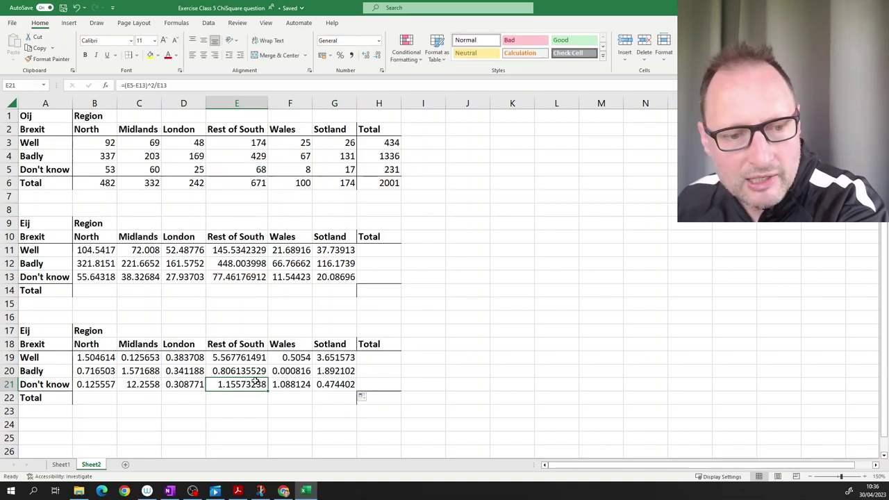
# - In the handwritten notes, box the (O−E)²/E fraction and circle the Σ over all categories
pyautogui.click(170, 491)
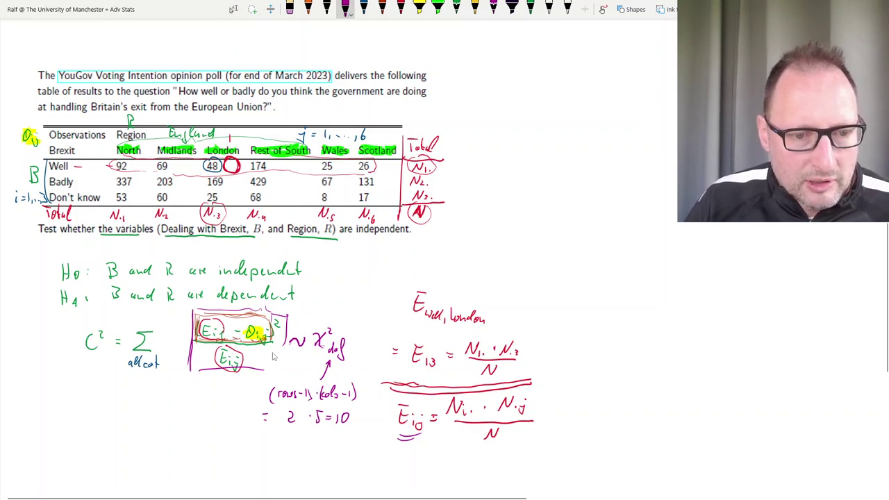
pyautogui.moveTo(286, 350); pyautogui.dragTo(285, 371)
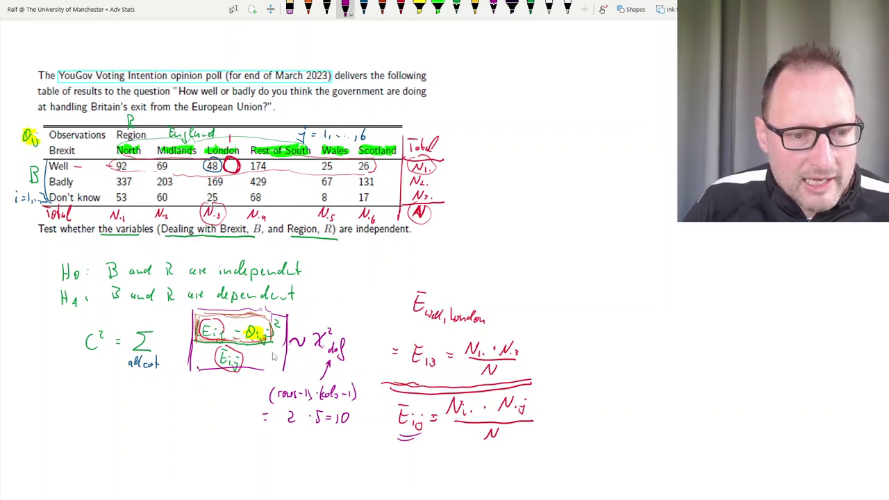
pyautogui.moveTo(189, 372); pyautogui.dragTo(275, 371)
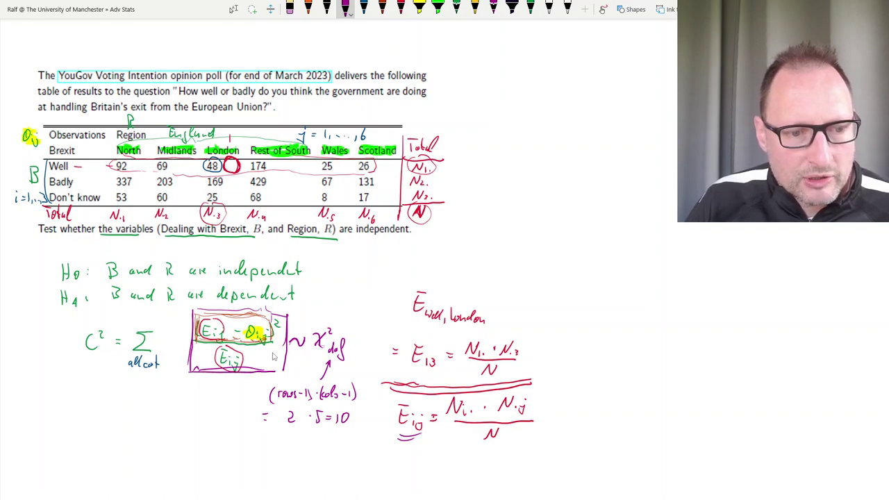
pyautogui.moveTo(197, 308); pyautogui.dragTo(289, 311)
pyautogui.moveTo(145, 319)
pyautogui.mouseDown()
pyautogui.moveTo(170, 387)
pyautogui.moveTo(161, 326)
pyautogui.mouseUp()
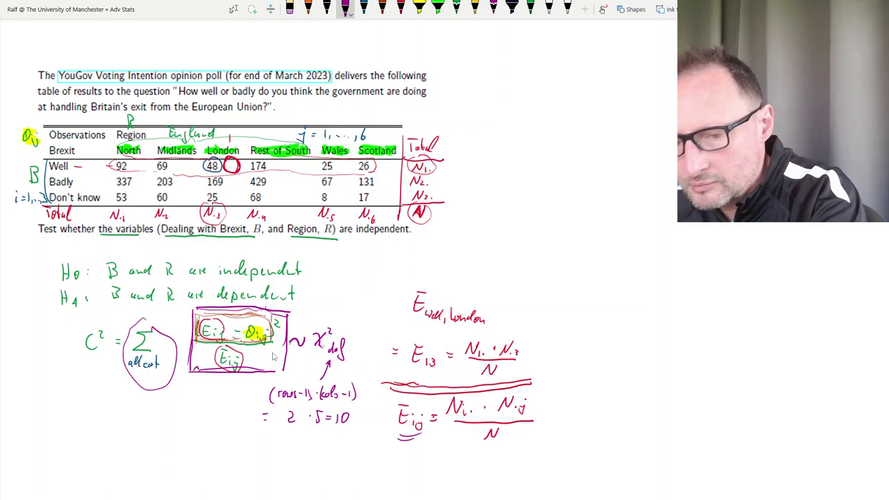
pyautogui.hotkey('alt', 'Tab')
# - Enter =SUM(B19:G21) in H22, giving the chi-square statistic 32.47553
pyautogui.click(365, 397)
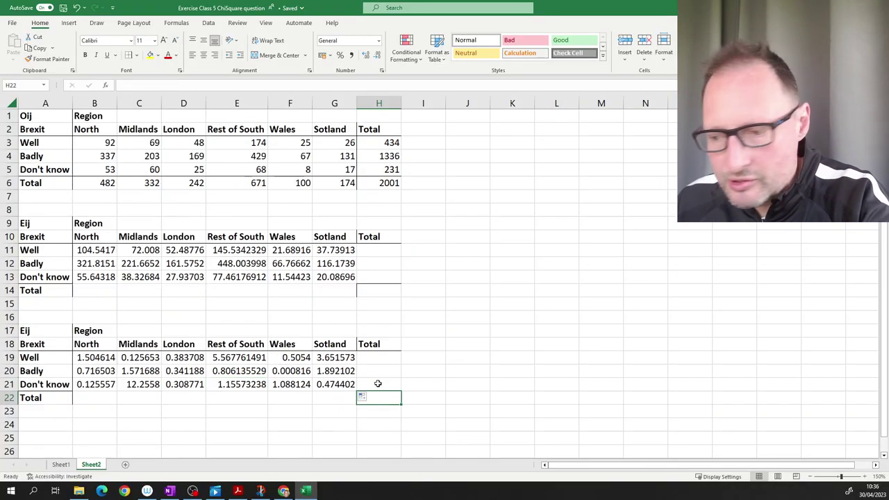
pyautogui.write('=sum(')
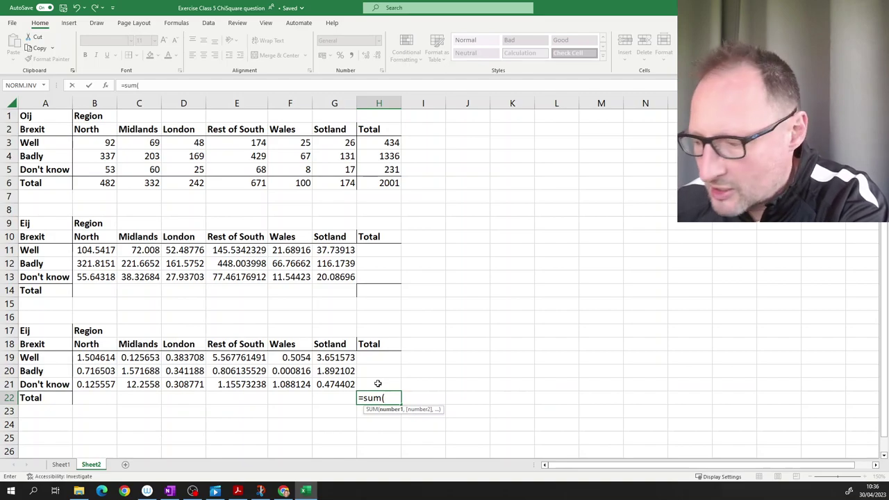
pyautogui.press('Up')
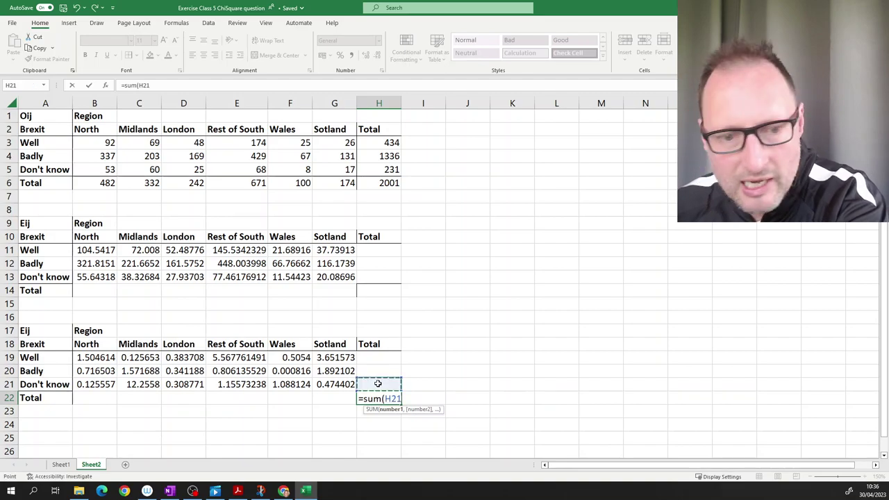
pyautogui.press('Left')
pyautogui.hotkey('shift', 'Left')
pyautogui.hotkey('shift', 'Left')
pyautogui.hotkey('shift', 'Left')
pyautogui.hotkey('shift', 'Left')
pyautogui.hotkey('shift', 'Left')
pyautogui.hotkey('shift', 'Up')
pyautogui.hotkey('shift', 'Up')
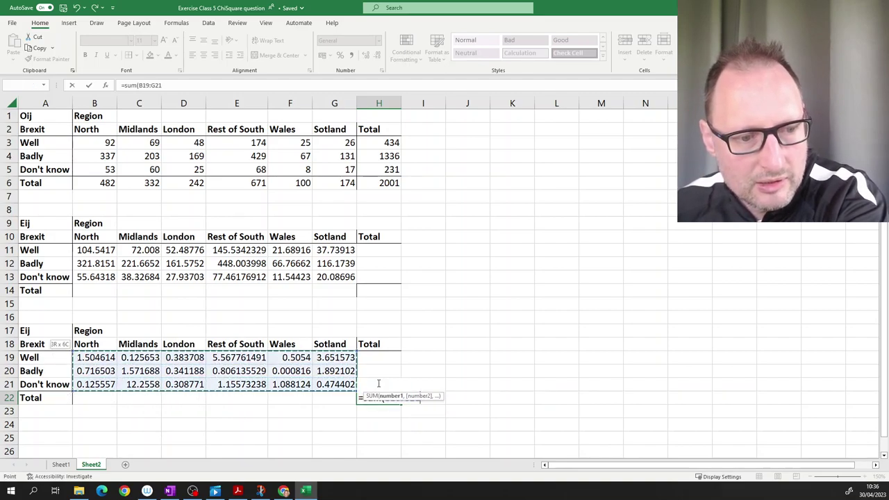
pyautogui.press('Return')
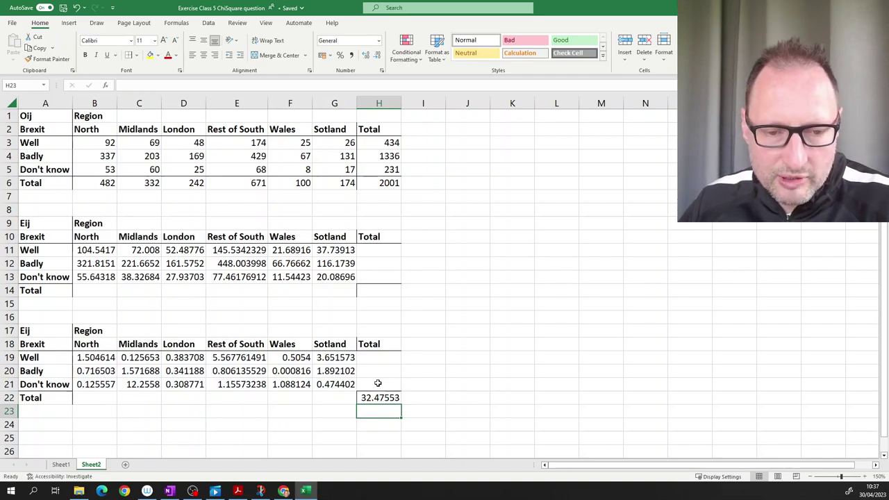
# - Ink '= 32.4755' under the Σ formula and draw a box around it
pyautogui.click(169, 491)
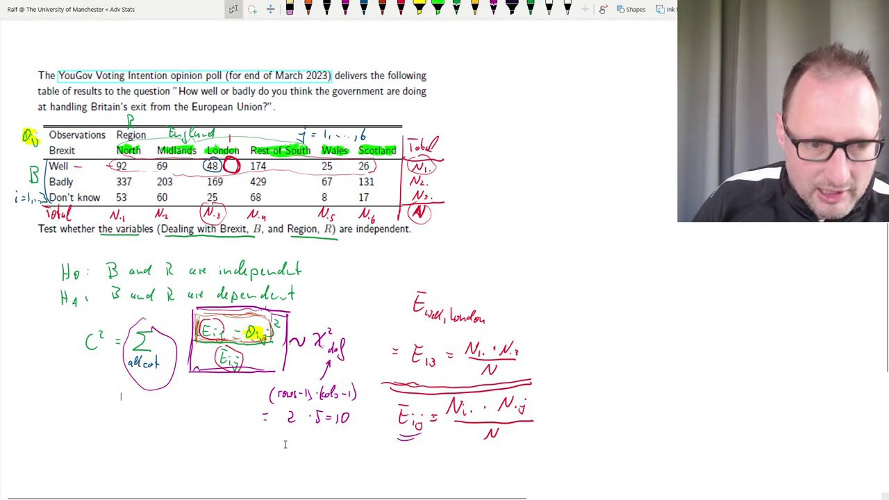
pyautogui.moveTo(115, 416); pyautogui.dragTo(126, 416)
pyautogui.moveTo(116, 421); pyautogui.dragTo(154, 422)
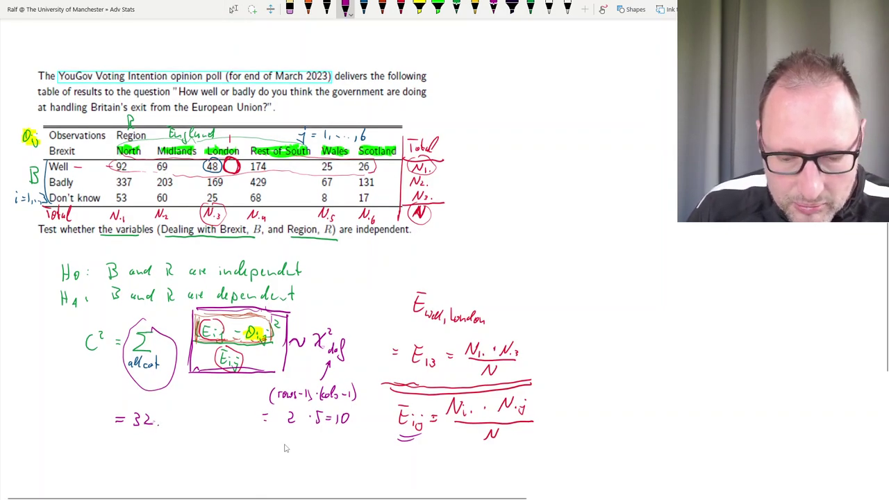
pyautogui.moveTo(163, 411); pyautogui.dragTo(168, 421)
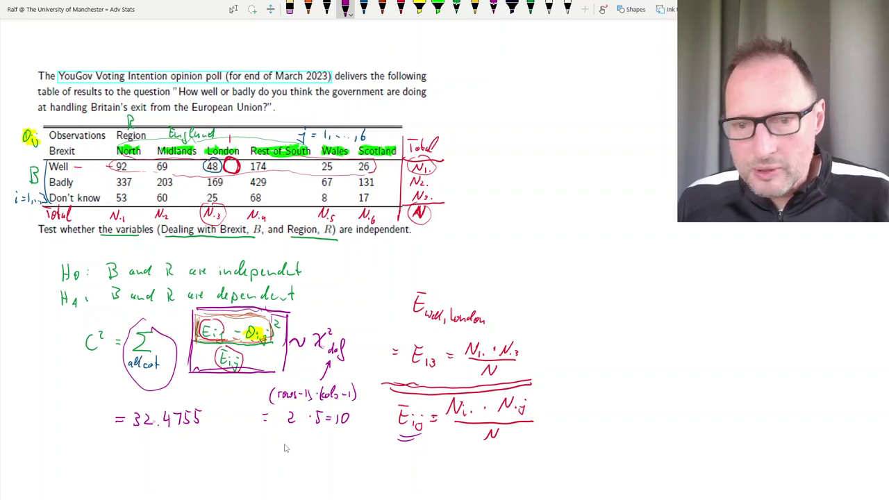
pyautogui.moveTo(110, 407)
pyautogui.mouseDown()
pyautogui.moveTo(189, 400)
pyautogui.moveTo(207, 437)
pyautogui.mouseUp()
pyautogui.moveTo(112, 437); pyautogui.dragTo(199, 435)
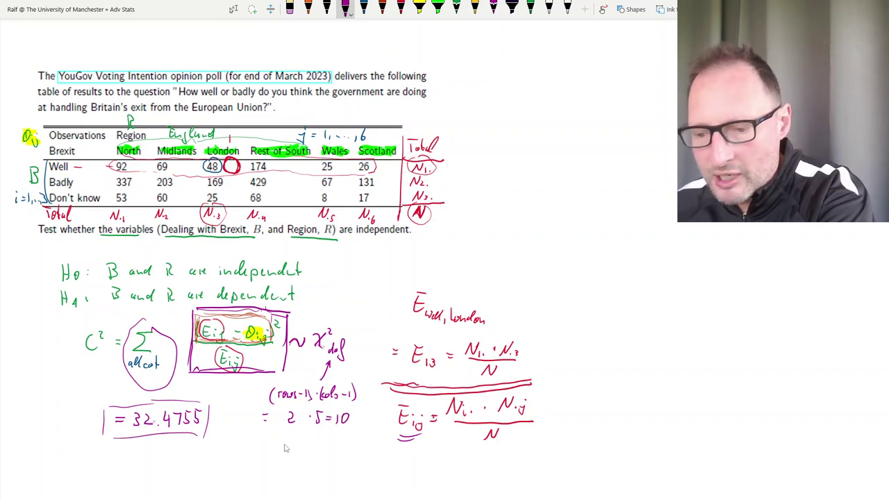
pyautogui.hotkey('alt', 'Tab')
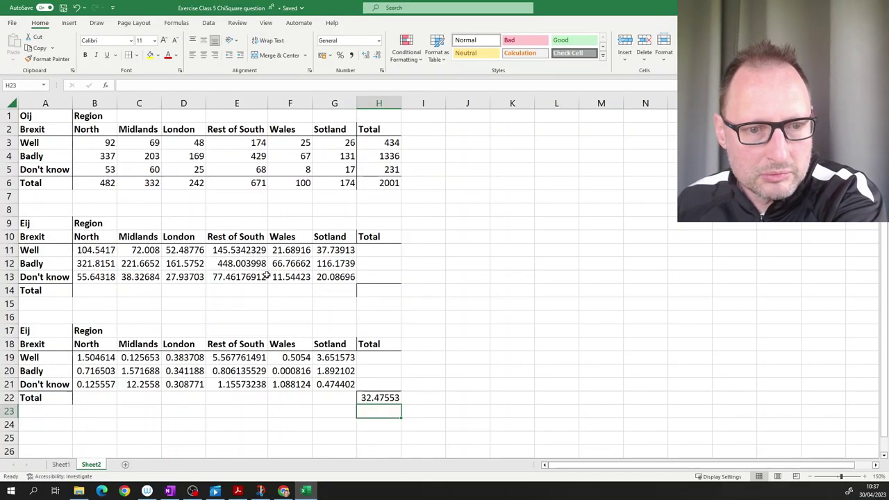
# - Fill the London–Well cells D3 and D11 yellow
pyautogui.click(191, 143)
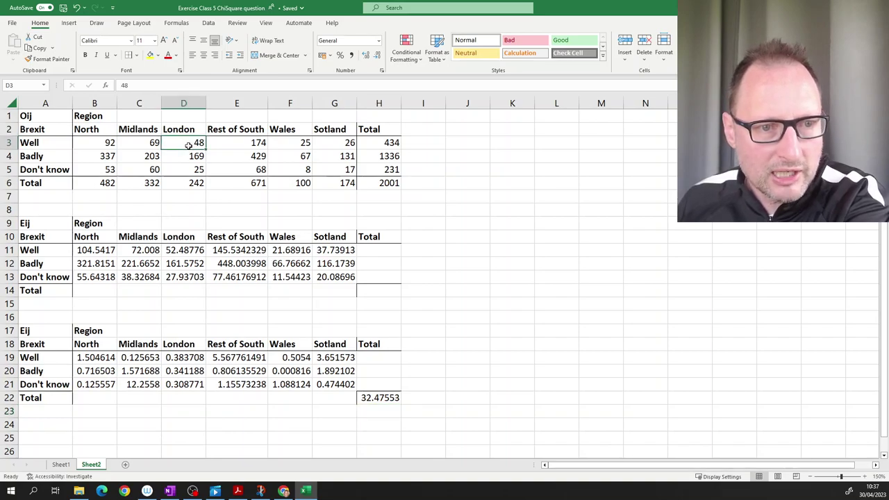
pyautogui.click(150, 55)
pyautogui.click(184, 250)
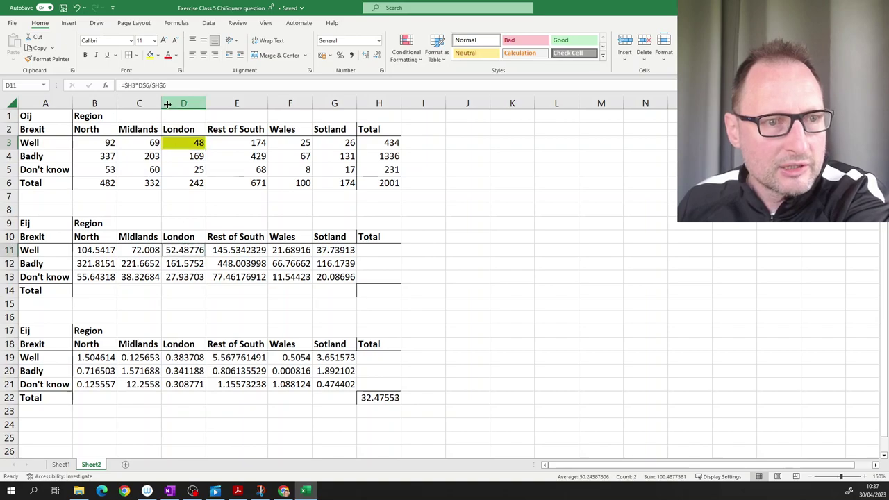
pyautogui.click(149, 54)
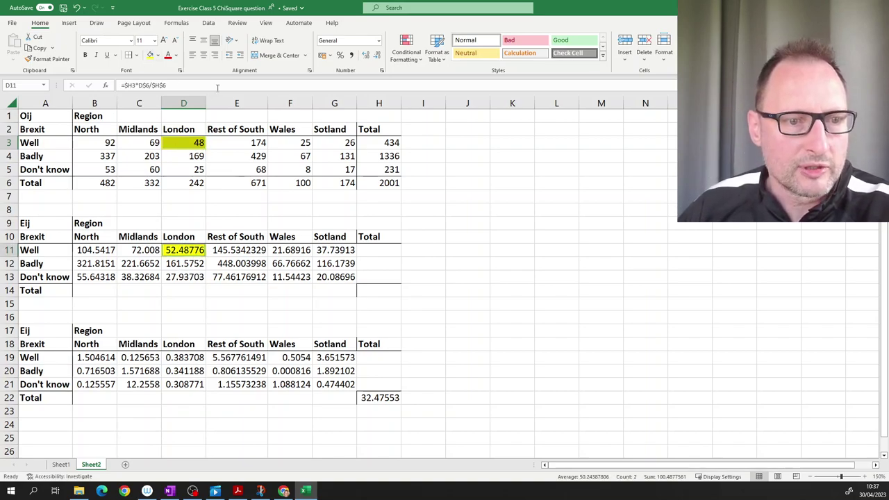
# - Fill the Wales–Badly cells F4 and F12 light orange
pyautogui.click(276, 263)
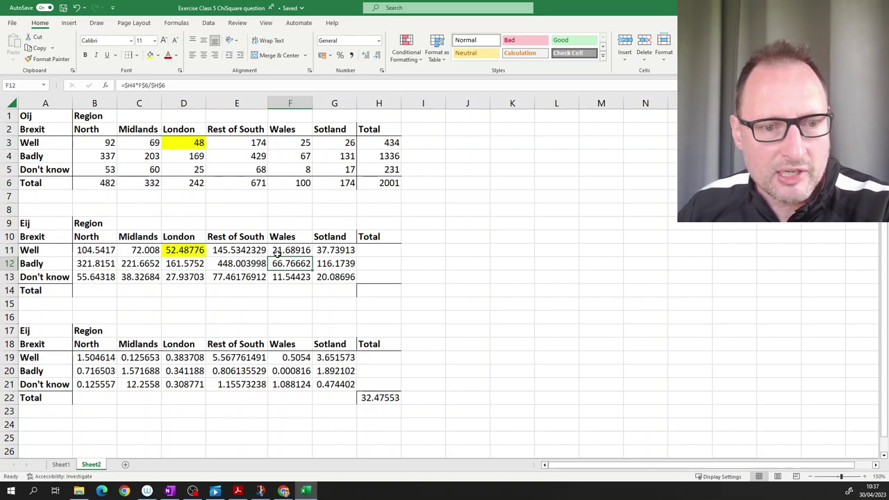
pyautogui.keyDown('ctrl'); pyautogui.click(304, 155); pyautogui.keyUp('ctrl')
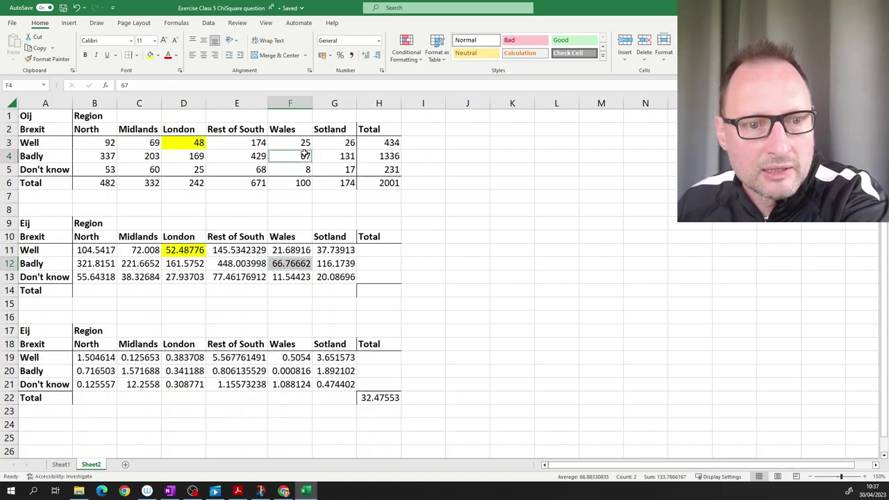
pyautogui.click(158, 56)
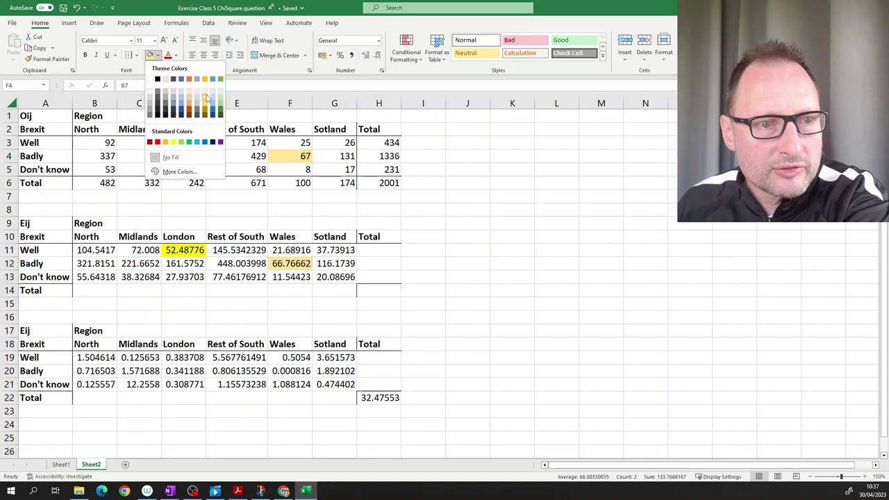
pyautogui.click(206, 97)
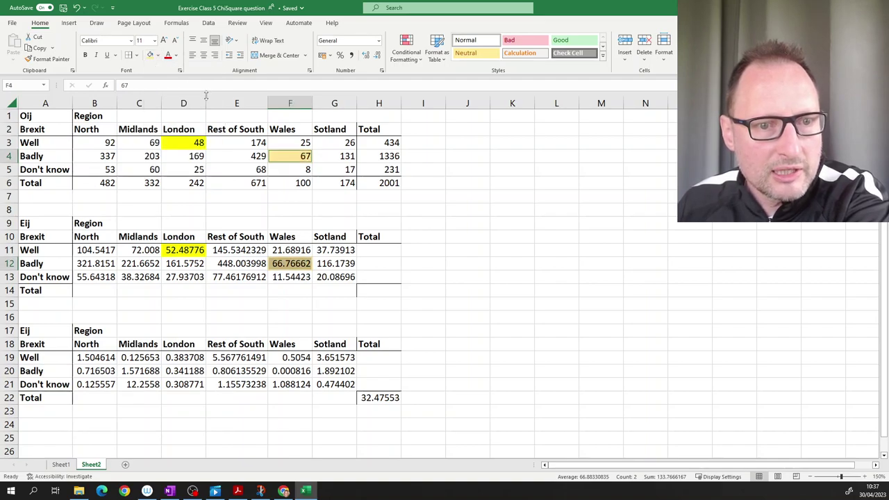
pyautogui.click(355, 213)
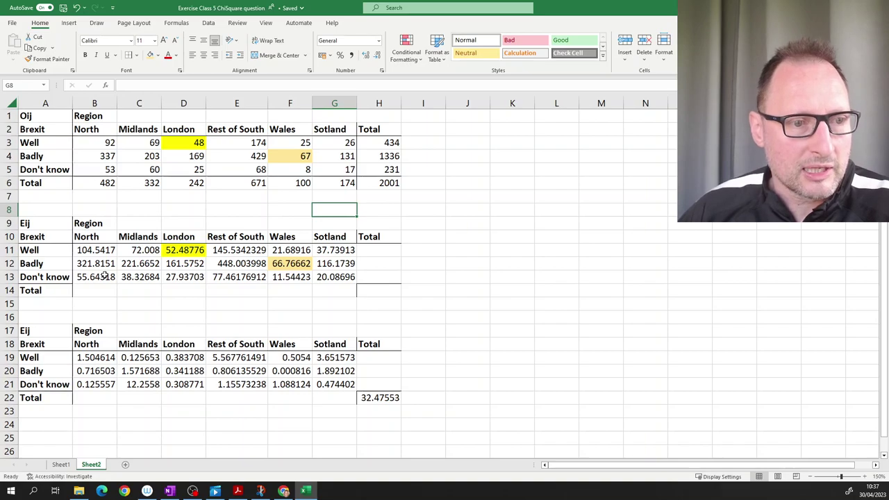
# - Fill the North–Badly cells B4 and B12 light blue
pyautogui.click(102, 264)
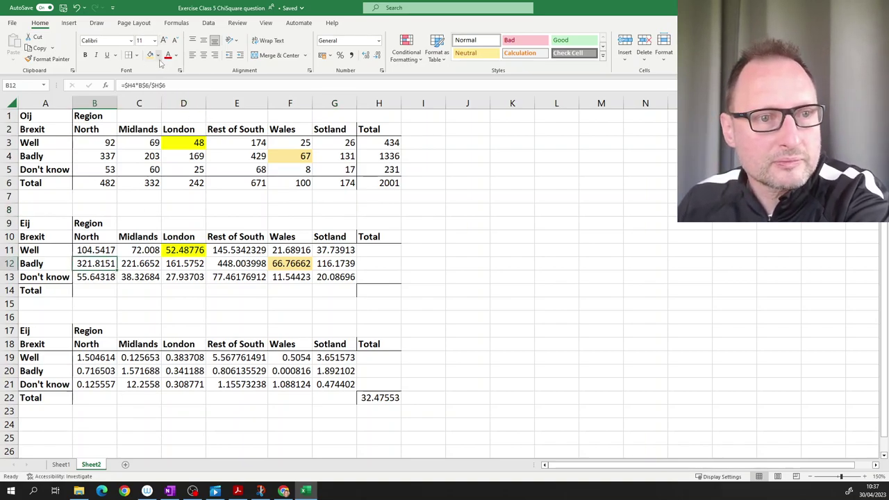
pyautogui.keyDown('ctrl'); pyautogui.click(92, 156); pyautogui.keyUp('ctrl')
pyautogui.click(159, 56)
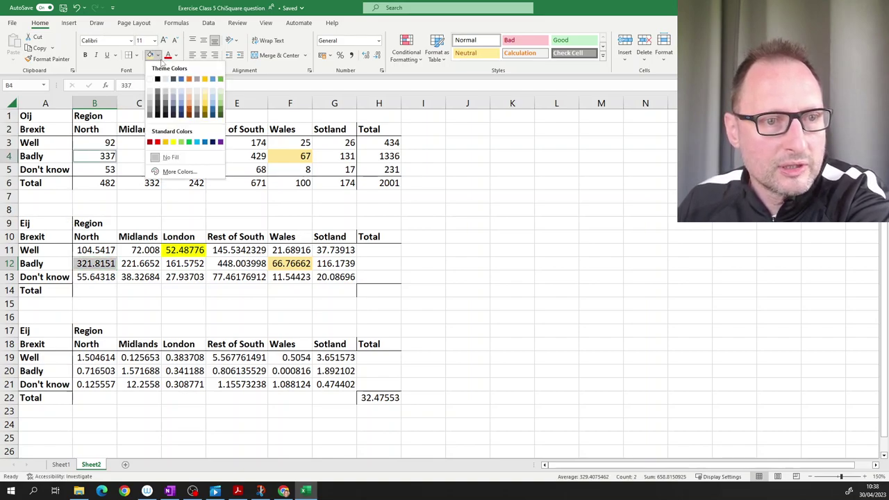
pyautogui.click(213, 99)
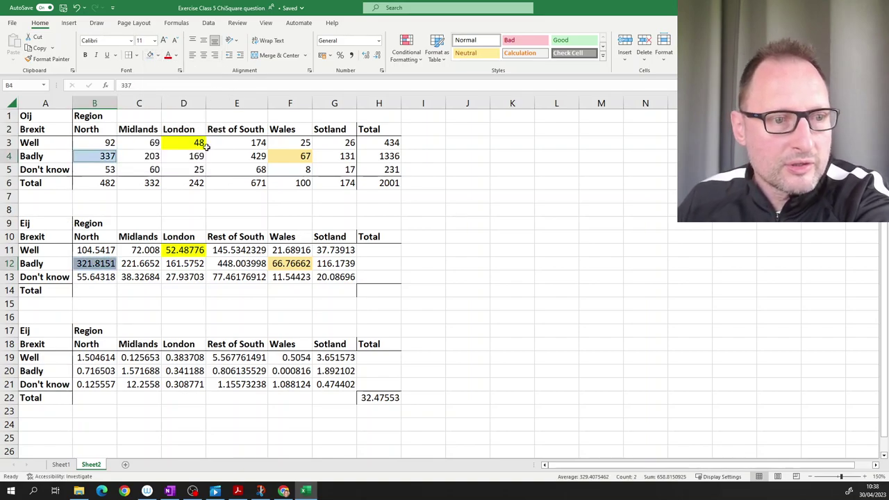
pyautogui.click(154, 211)
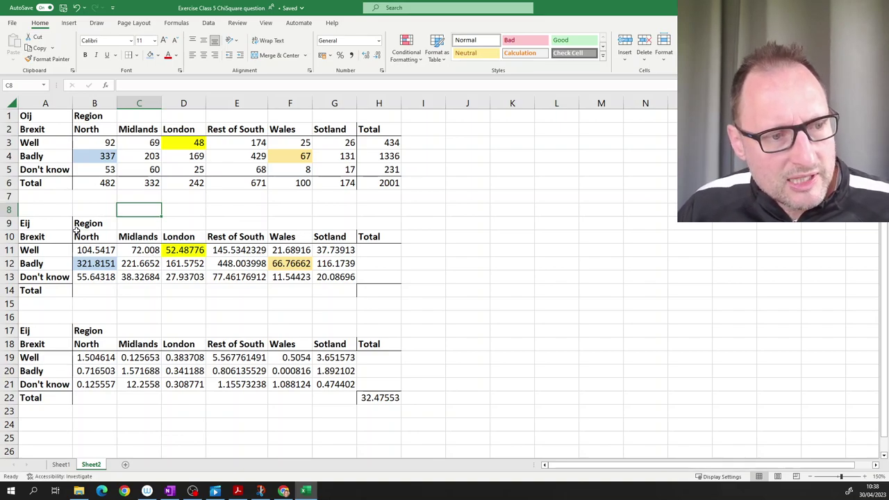
# - Highlight the Eij table and the observed counts B3:G5 to compare them
pyautogui.moveTo(57, 224); pyautogui.dragTo(375, 292)
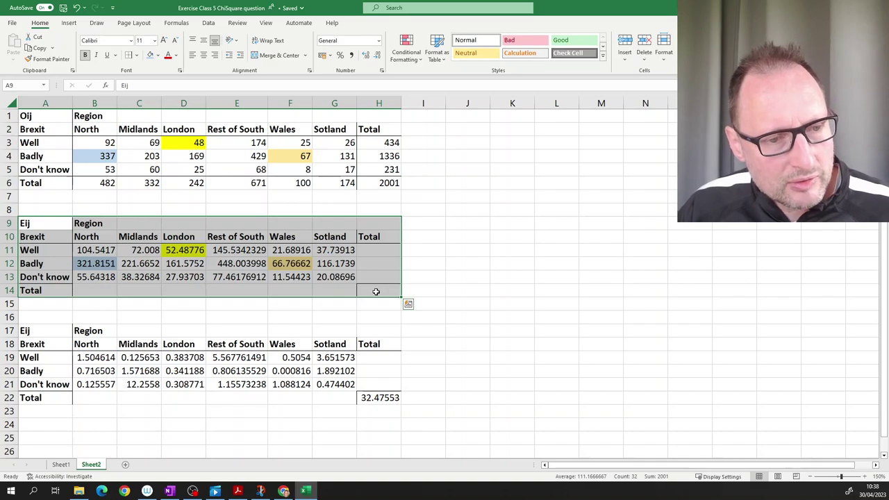
pyautogui.click(243, 154)
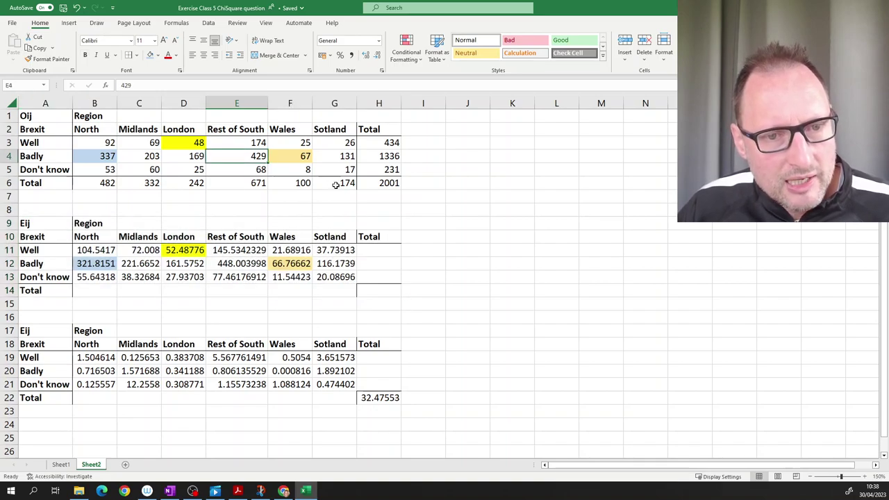
pyautogui.moveTo(348, 170); pyautogui.dragTo(98, 145)
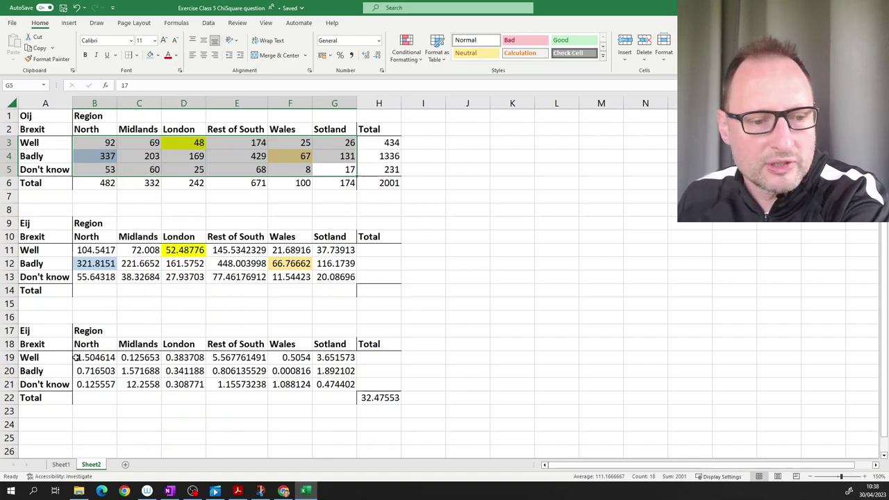
pyautogui.click(169, 491)
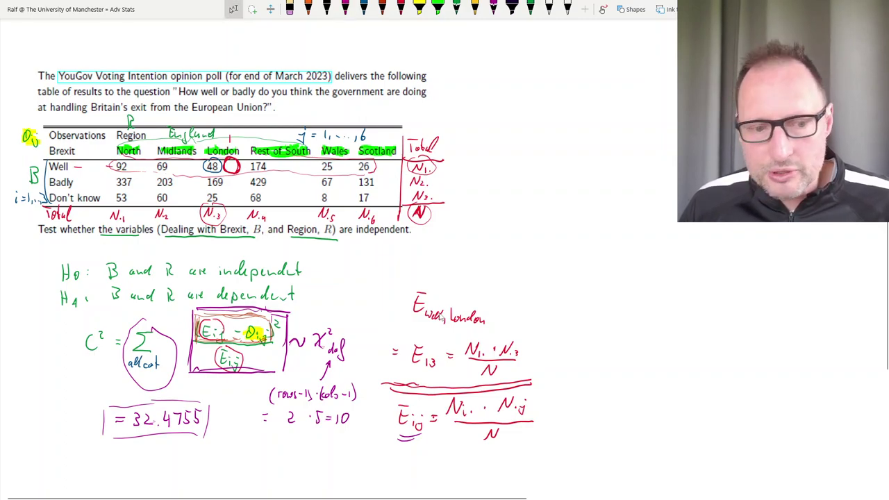
# - With a dark blue pen, draw the sketch's axes with an arrowhead and origin 0
pyautogui.click(364, 7)
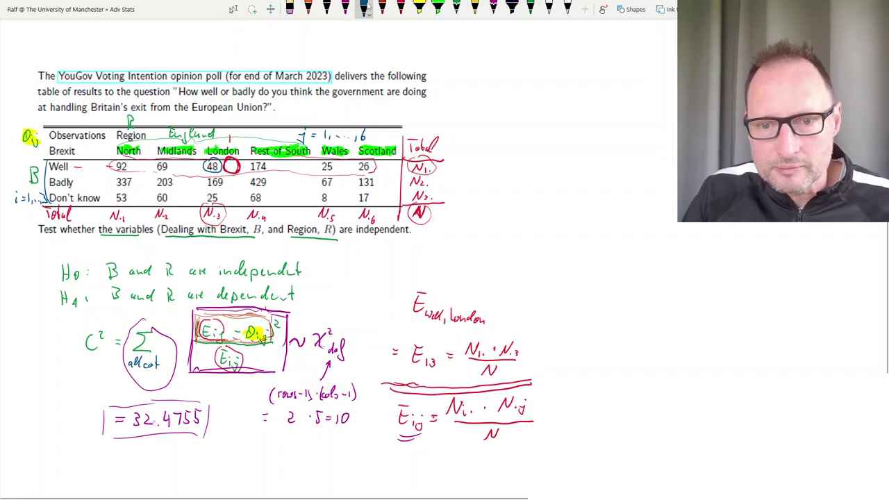
pyautogui.moveTo(589, 421); pyautogui.dragTo(812, 418)
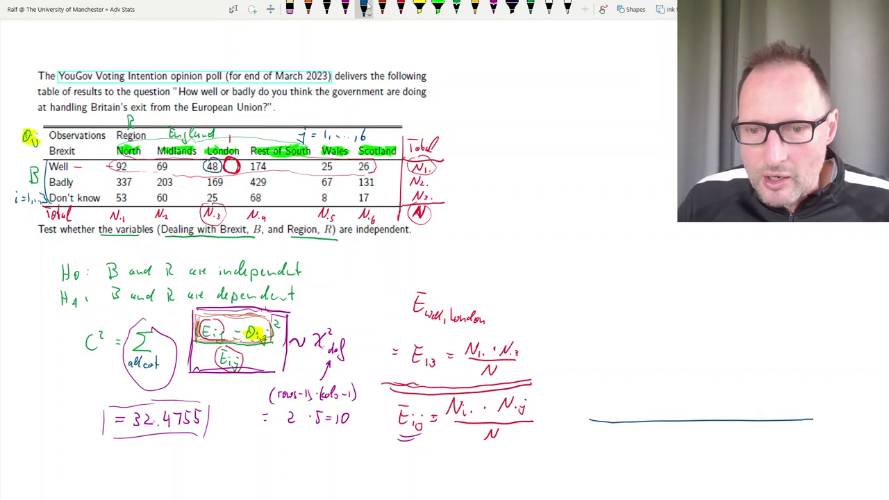
pyautogui.moveTo(601, 290); pyautogui.dragTo(601, 442)
pyautogui.moveTo(597, 295); pyautogui.dragTo(605, 295)
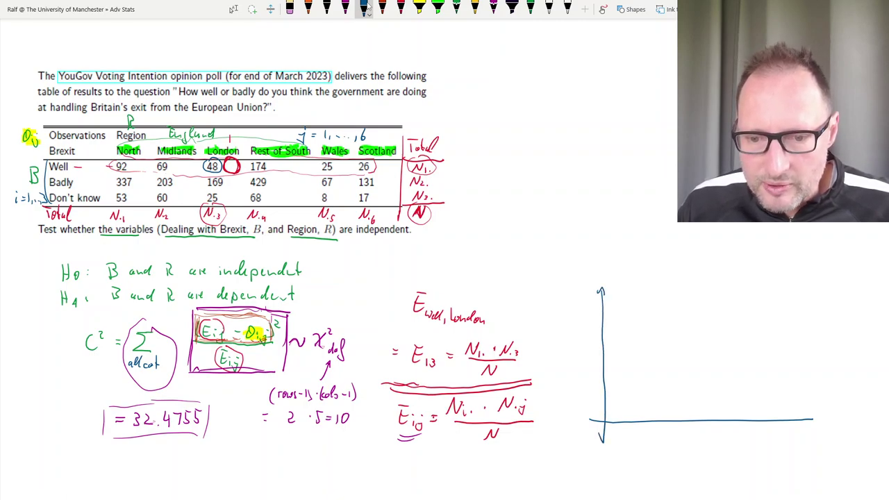
pyautogui.moveTo(602, 423)
pyautogui.mouseDown()
pyautogui.moveTo(598, 436)
pyautogui.moveTo(601, 424)
pyautogui.mouseUp()
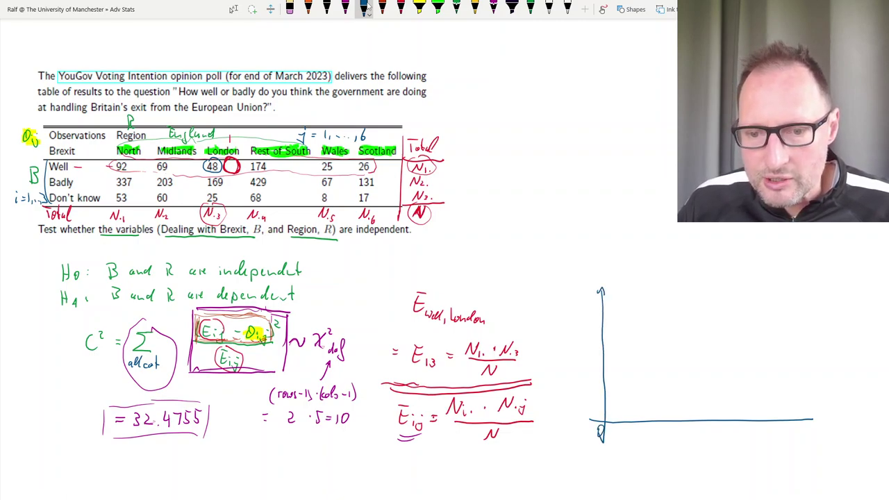
# - Sketch the skewed chi-square curve with its long right tail and mark 32.5 on the axis
pyautogui.moveTo(609, 393)
pyautogui.mouseDown()
pyautogui.moveTo(676, 319)
pyautogui.moveTo(699, 330)
pyautogui.moveTo(746, 387)
pyautogui.moveTo(862, 409)
pyautogui.mouseUp()
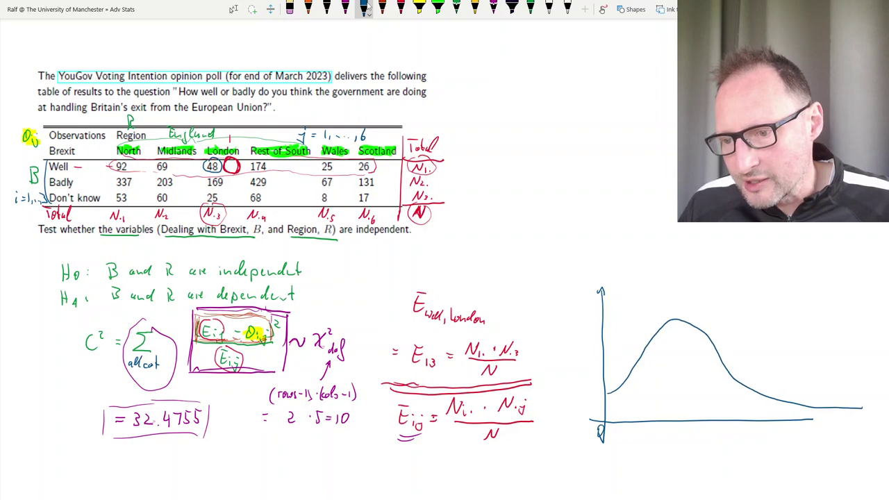
pyautogui.moveTo(809, 419)
pyautogui.mouseDown()
pyautogui.moveTo(867, 417)
pyautogui.moveTo(872, 444)
pyautogui.mouseUp()
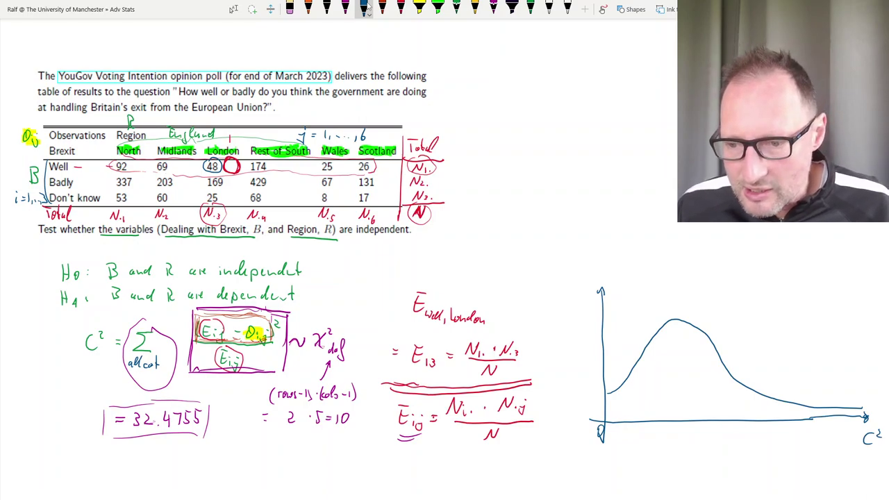
pyautogui.moveTo(812, 401)
pyautogui.mouseDown()
pyautogui.moveTo(812, 426)
pyautogui.moveTo(794, 444)
pyautogui.moveTo(809, 444)
pyautogui.mouseUp()
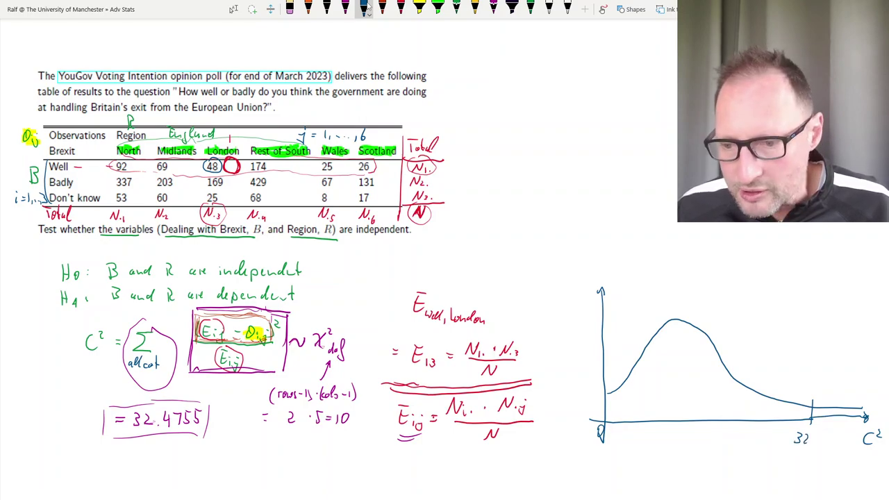
pyautogui.moveTo(815, 439); pyautogui.dragTo(820, 444)
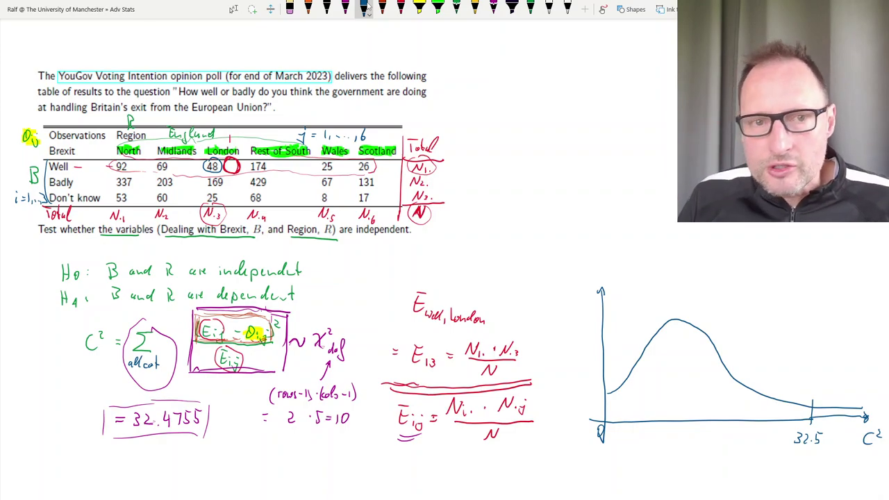
pyautogui.click(401, 7)
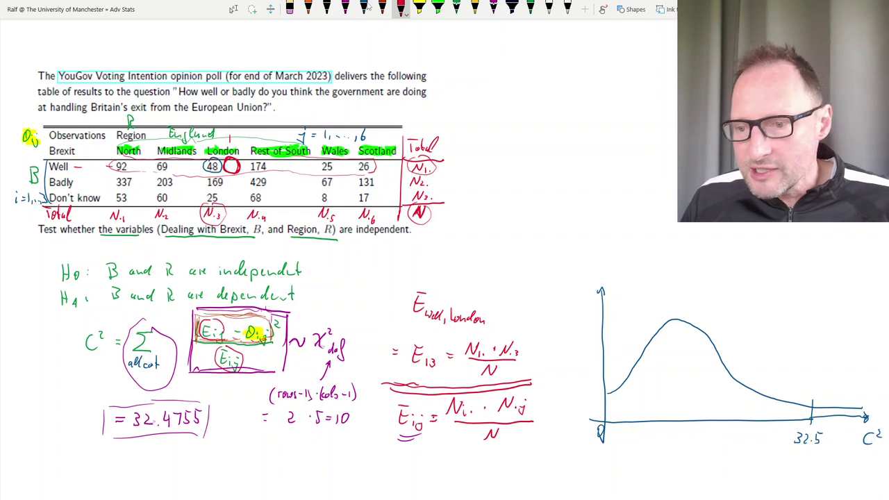
# - Shade the tail past 32.5 red, label it p-val, write α = 0.01 and circle the 10
pyautogui.moveTo(812, 410)
pyautogui.mouseDown()
pyautogui.moveTo(866, 414)
pyautogui.moveTo(819, 414)
pyautogui.moveTo(849, 414)
pyautogui.mouseUp()
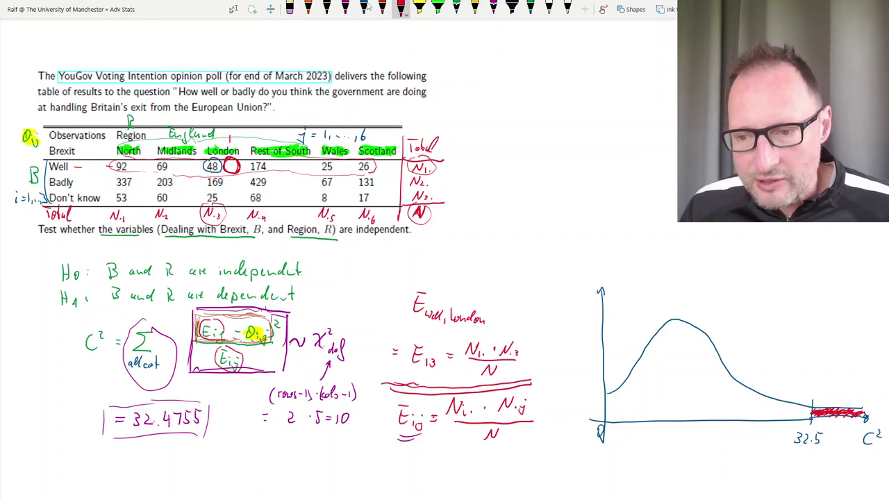
pyautogui.moveTo(821, 394)
pyautogui.mouseDown()
pyautogui.moveTo(821, 411)
pyautogui.moveTo(821, 381)
pyautogui.moveTo(847, 379)
pyautogui.mouseUp()
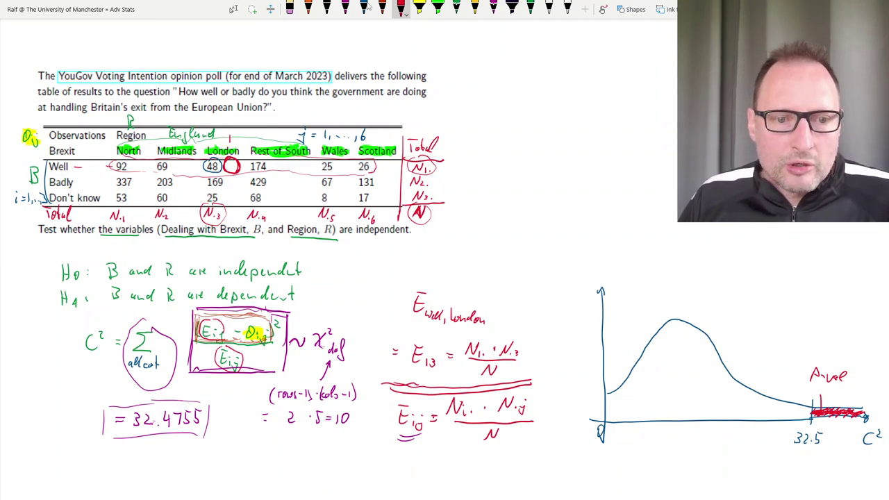
pyautogui.moveTo(366, 258)
pyautogui.mouseDown()
pyautogui.moveTo(355, 265)
pyautogui.moveTo(381, 264)
pyautogui.mouseUp()
pyautogui.moveTo(389, 256); pyautogui.dragTo(411, 266)
pyautogui.click(394, 265)
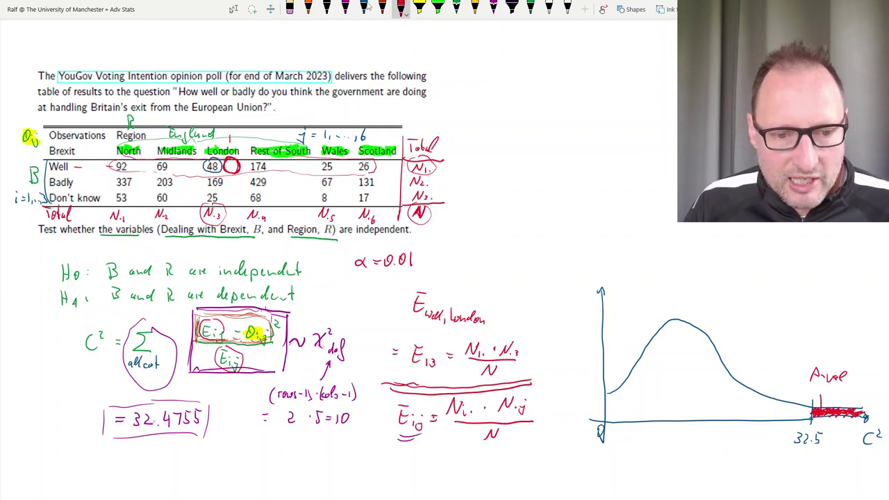
pyautogui.moveTo(342, 404)
pyautogui.mouseDown()
pyautogui.moveTo(333, 432)
pyautogui.moveTo(352, 407)
pyautogui.mouseUp()
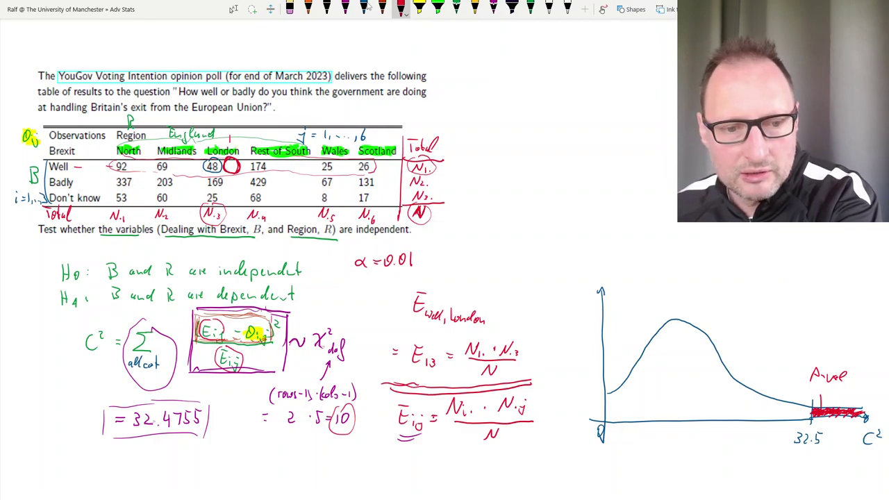
pyautogui.hotkey('alt', 'Tab')
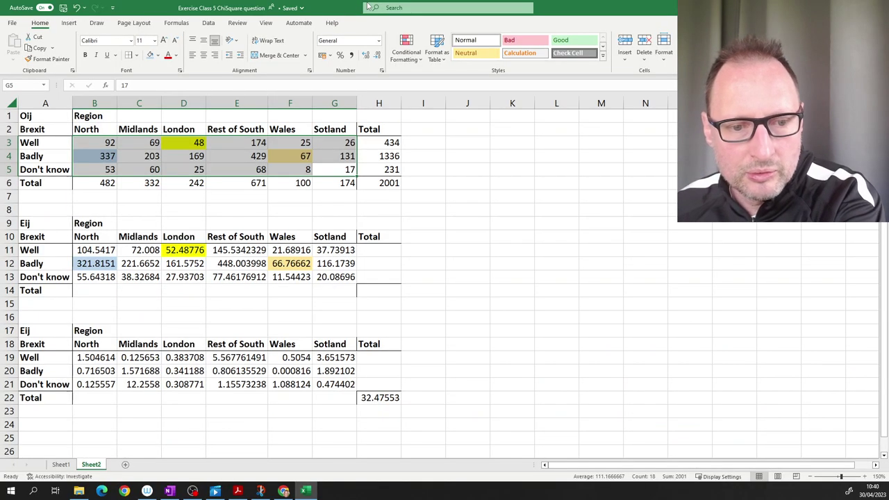
# - Label cell J21 'p-val'
pyautogui.click(457, 385)
pyautogui.write('p-')
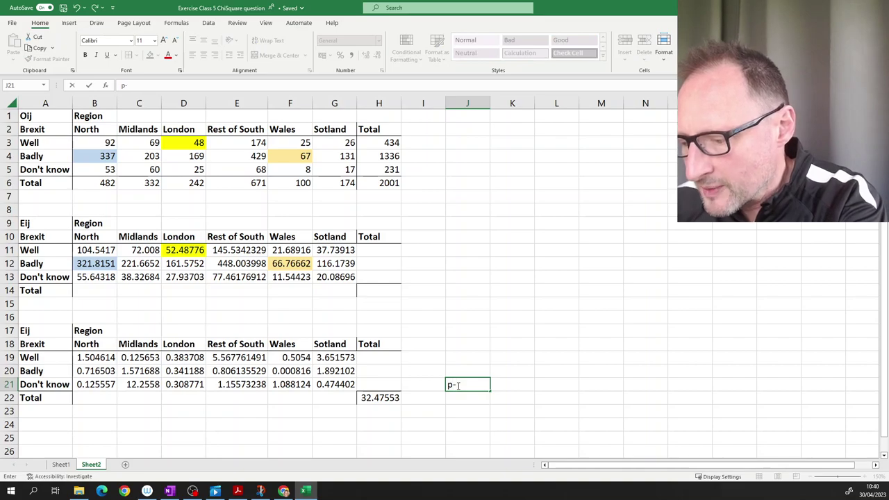
pyautogui.write('val')
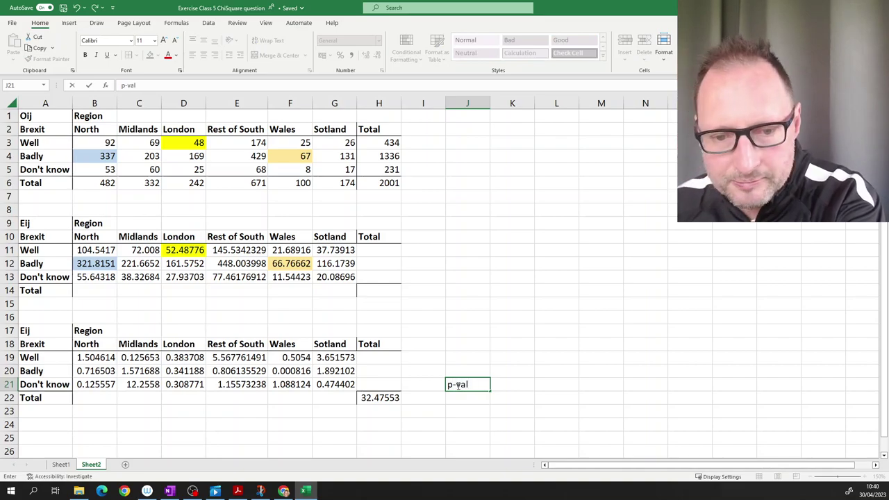
pyautogui.press('Return')
# - Enter =CHISQ.DIST(H22,10,TRUE) in J22, returning 0.999666
pyautogui.write('=ch')
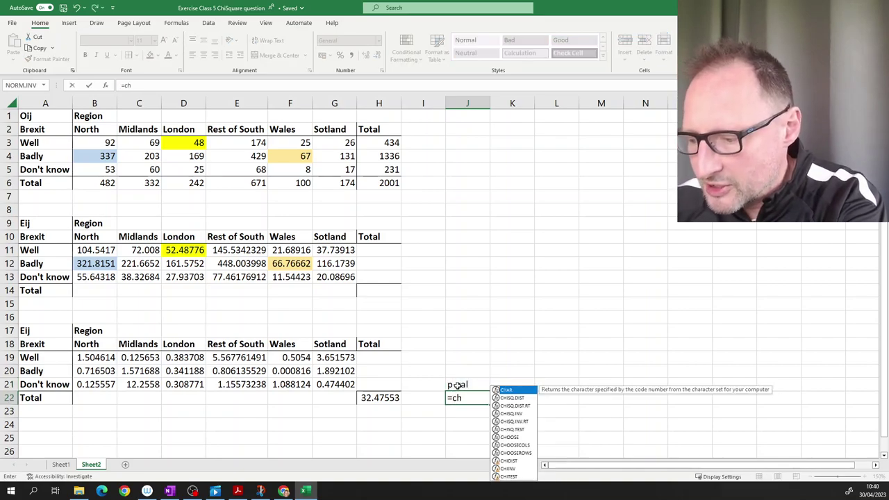
pyautogui.write('i')
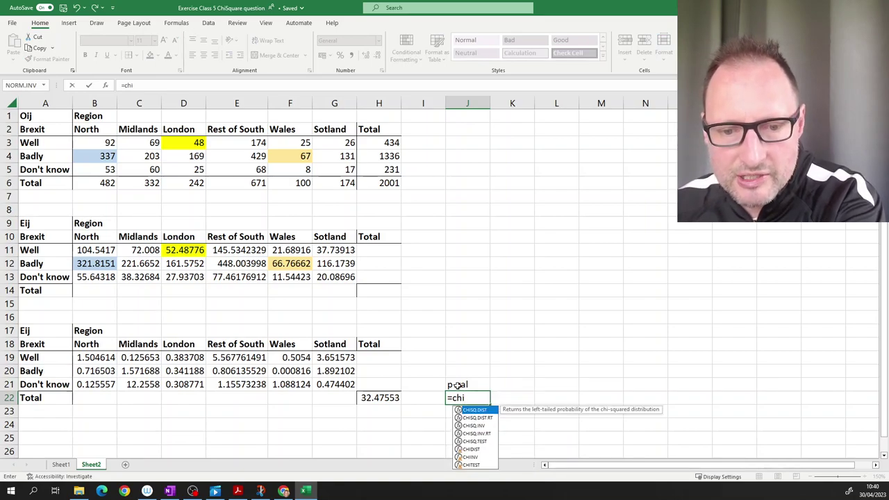
pyautogui.press('Tab')
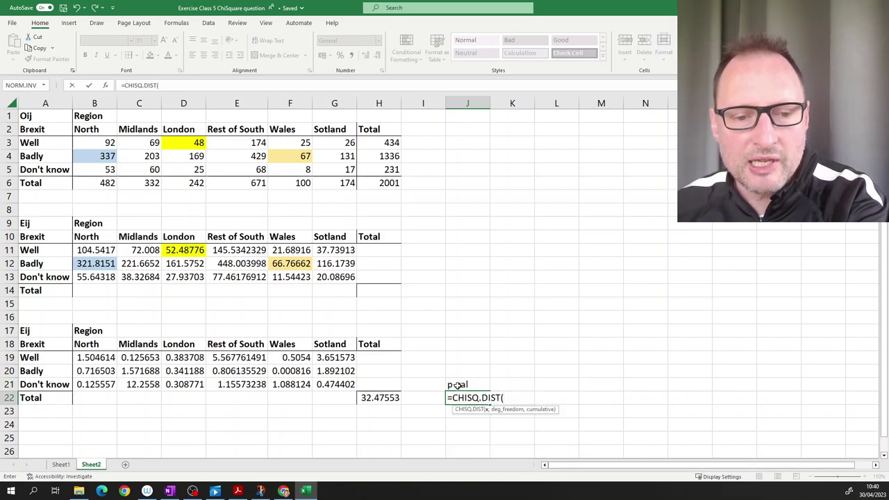
pyautogui.press('Left')
pyautogui.press('Left')
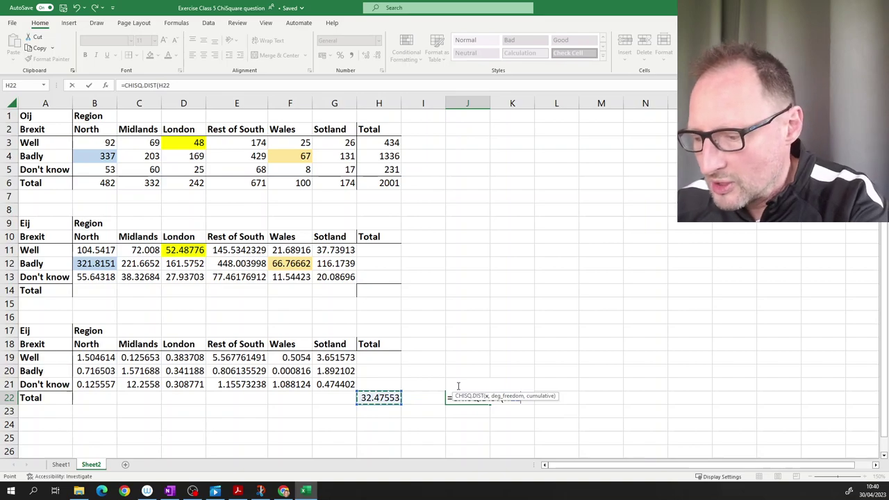
pyautogui.write(',10')
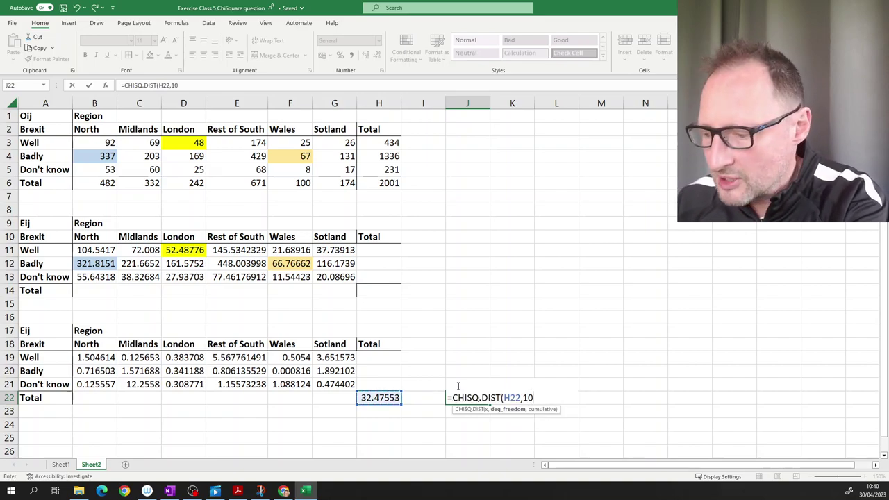
pyautogui.write(',')
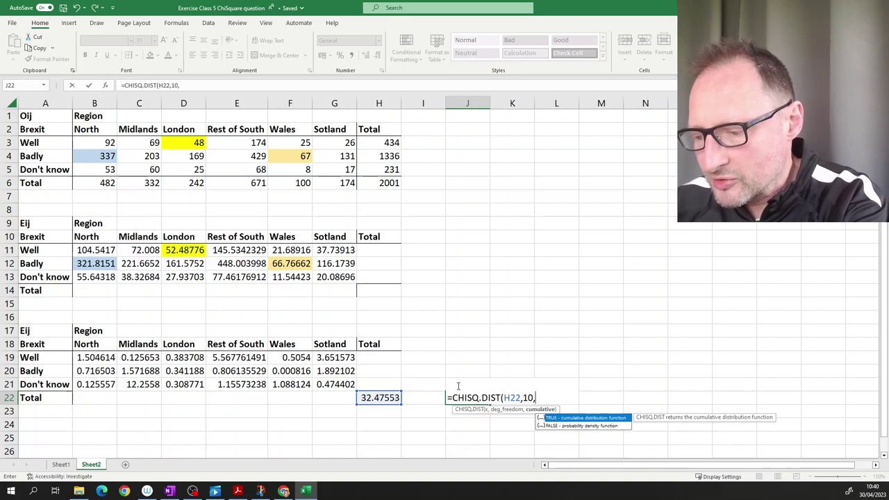
pyautogui.write('true)')
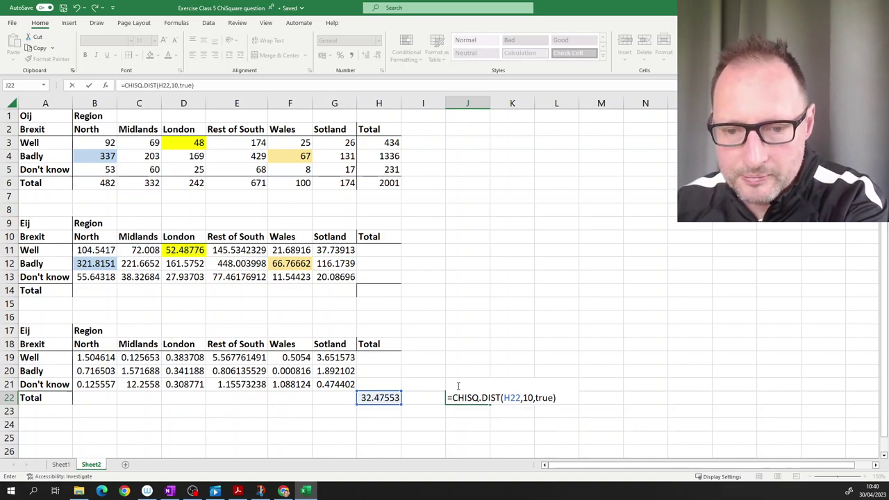
pyautogui.press('Return')
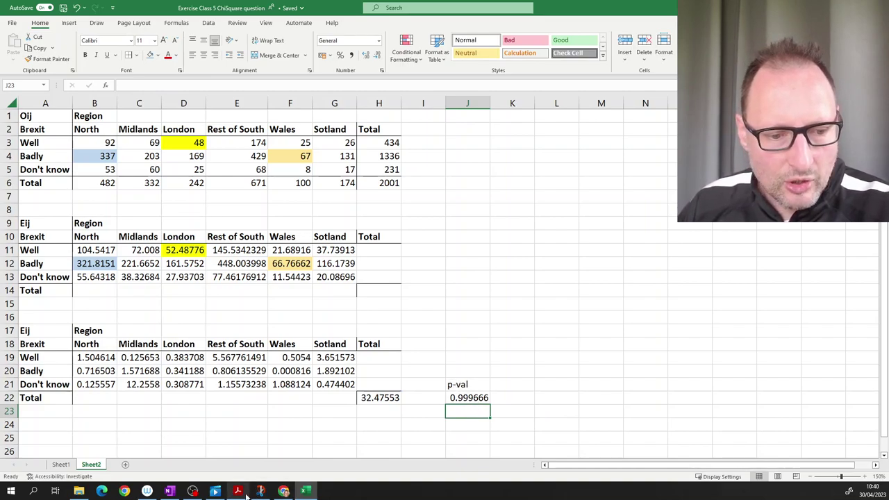
# - With a green pen, draw an arrow to the area under the curve labelled 0.999660
pyautogui.click(169, 491)
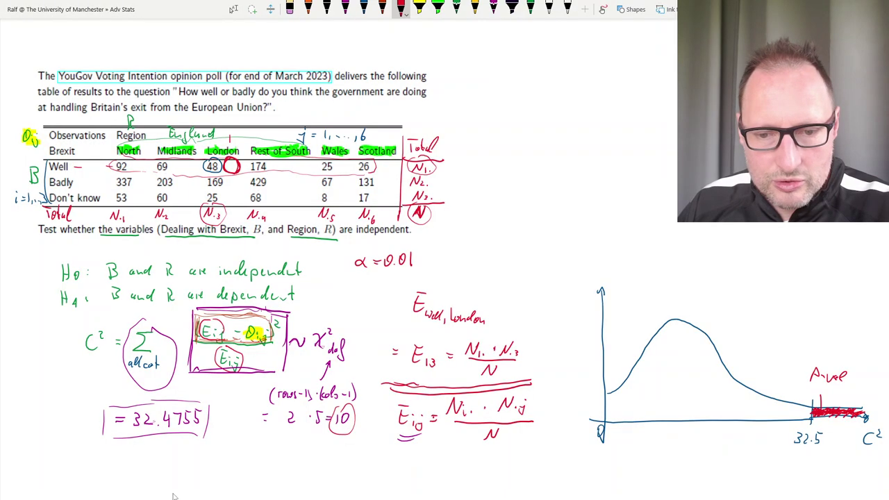
pyautogui.click(400, 9)
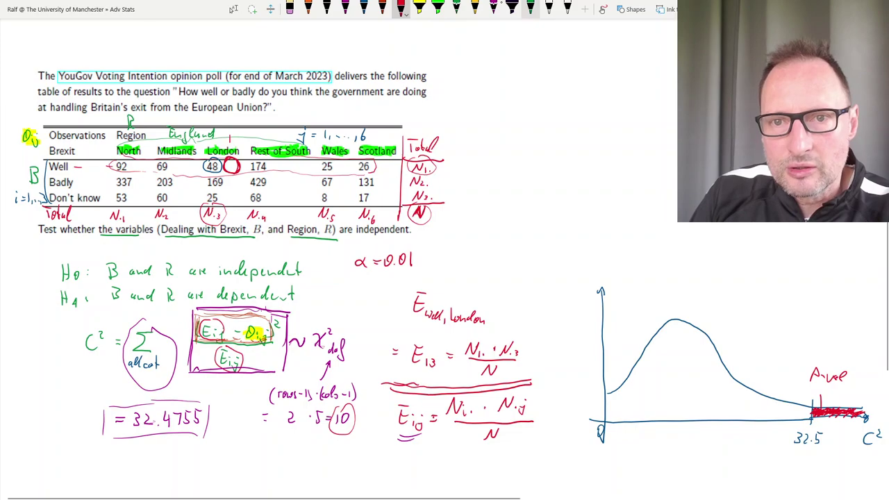
pyautogui.click(531, 7)
pyautogui.click(533, 10)
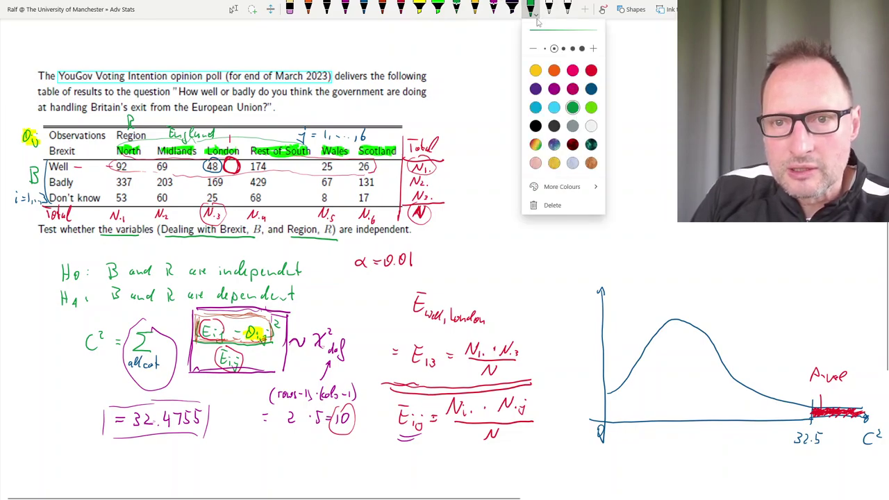
pyautogui.click(607, 213)
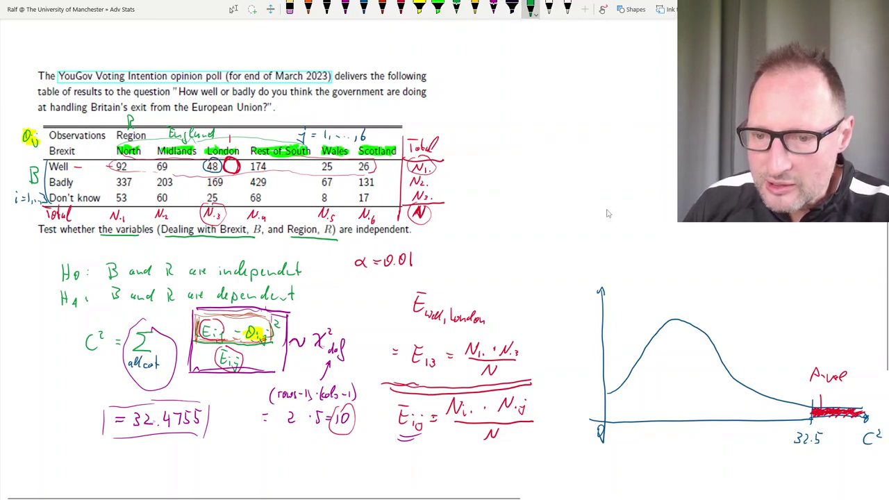
pyautogui.moveTo(635, 355)
pyautogui.mouseDown()
pyautogui.moveTo(701, 398)
pyautogui.moveTo(731, 392)
pyautogui.mouseUp()
pyautogui.click(685, 391)
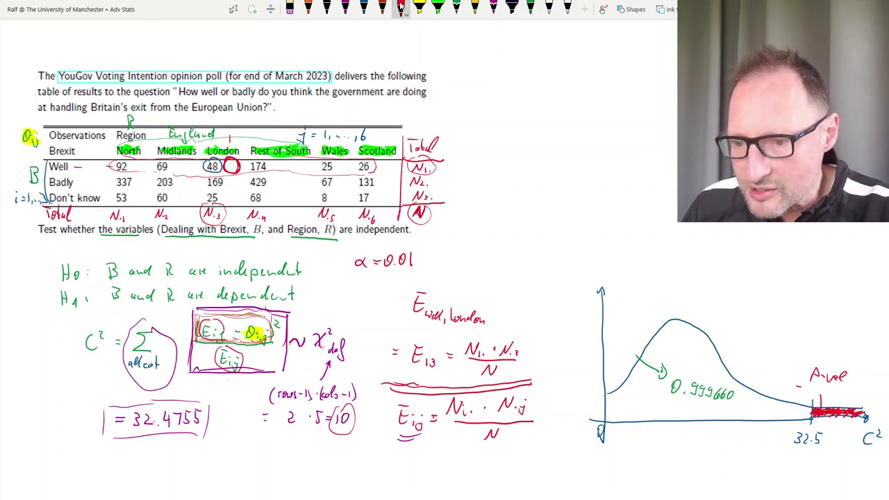
# - Write the p-value as = 0.00034 beside the shaded tail
pyautogui.moveTo(809, 384)
pyautogui.mouseDown()
pyautogui.moveTo(808, 391)
pyautogui.moveTo(831, 388)
pyautogui.mouseUp()
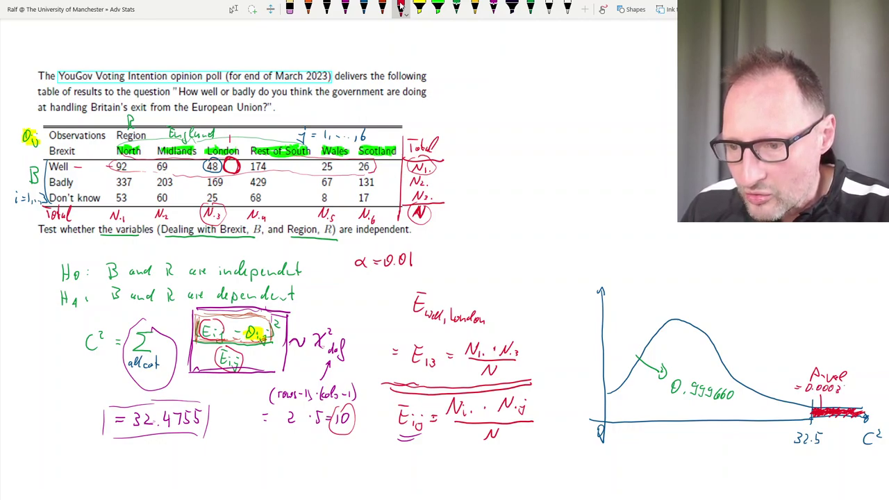
pyautogui.moveTo(841, 385); pyautogui.dragTo(843, 392)
pyautogui.moveTo(846, 386); pyautogui.dragTo(848, 397)
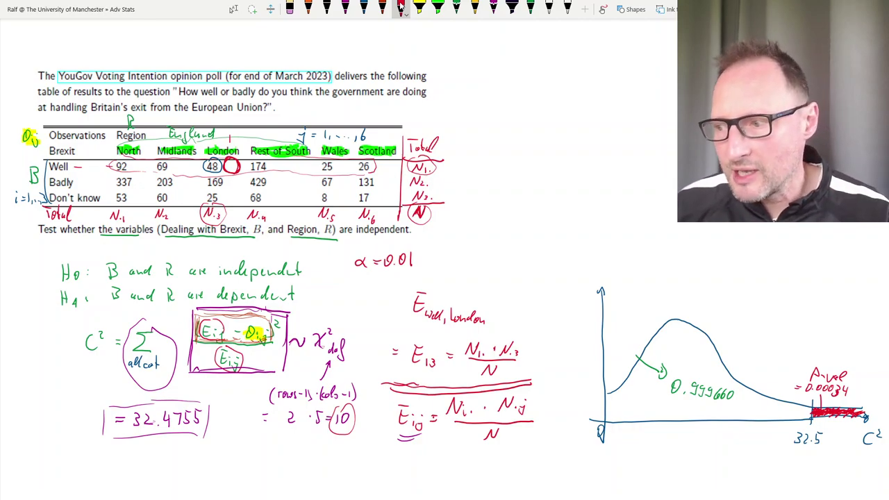
# - Write 'Reject H0' above the curve and box the H0 statement in red
pyautogui.moveTo(639, 281)
pyautogui.mouseDown()
pyautogui.moveTo(640, 298)
pyautogui.moveTo(668, 294)
pyautogui.mouseUp()
pyautogui.moveTo(675, 288); pyautogui.dragTo(673, 295)
pyautogui.moveTo(668, 286); pyautogui.dragTo(692, 297)
pyautogui.moveTo(698, 276)
pyautogui.mouseDown()
pyautogui.moveTo(698, 295)
pyautogui.moveTo(704, 289)
pyautogui.mouseUp()
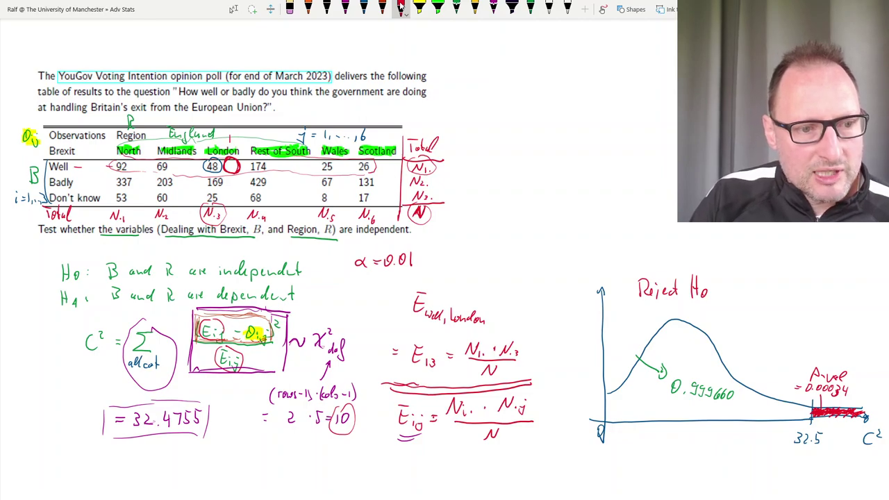
pyautogui.moveTo(55, 259)
pyautogui.mouseDown()
pyautogui.moveTo(55, 282)
pyautogui.moveTo(75, 260)
pyautogui.moveTo(131, 256)
pyautogui.moveTo(314, 254)
pyautogui.moveTo(317, 267)
pyautogui.mouseUp()
pyautogui.moveTo(61, 285)
pyautogui.mouseDown()
pyautogui.moveTo(314, 281)
pyautogui.moveTo(315, 266)
pyautogui.mouseUp()
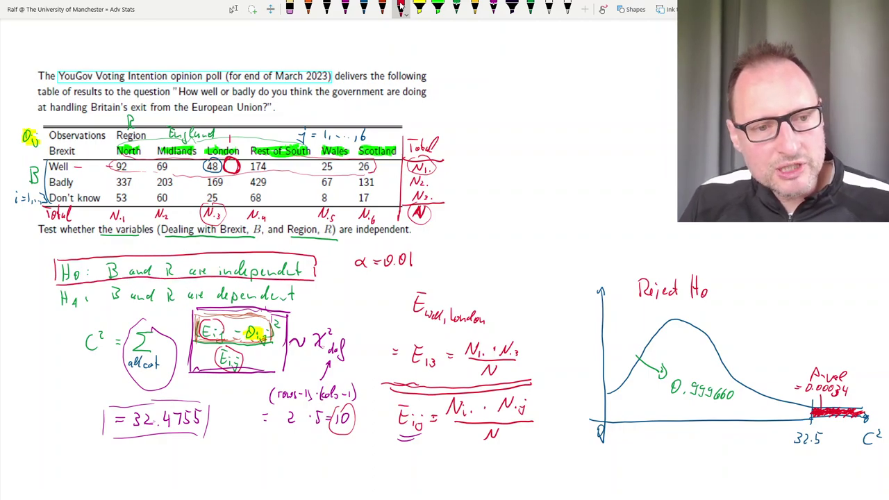